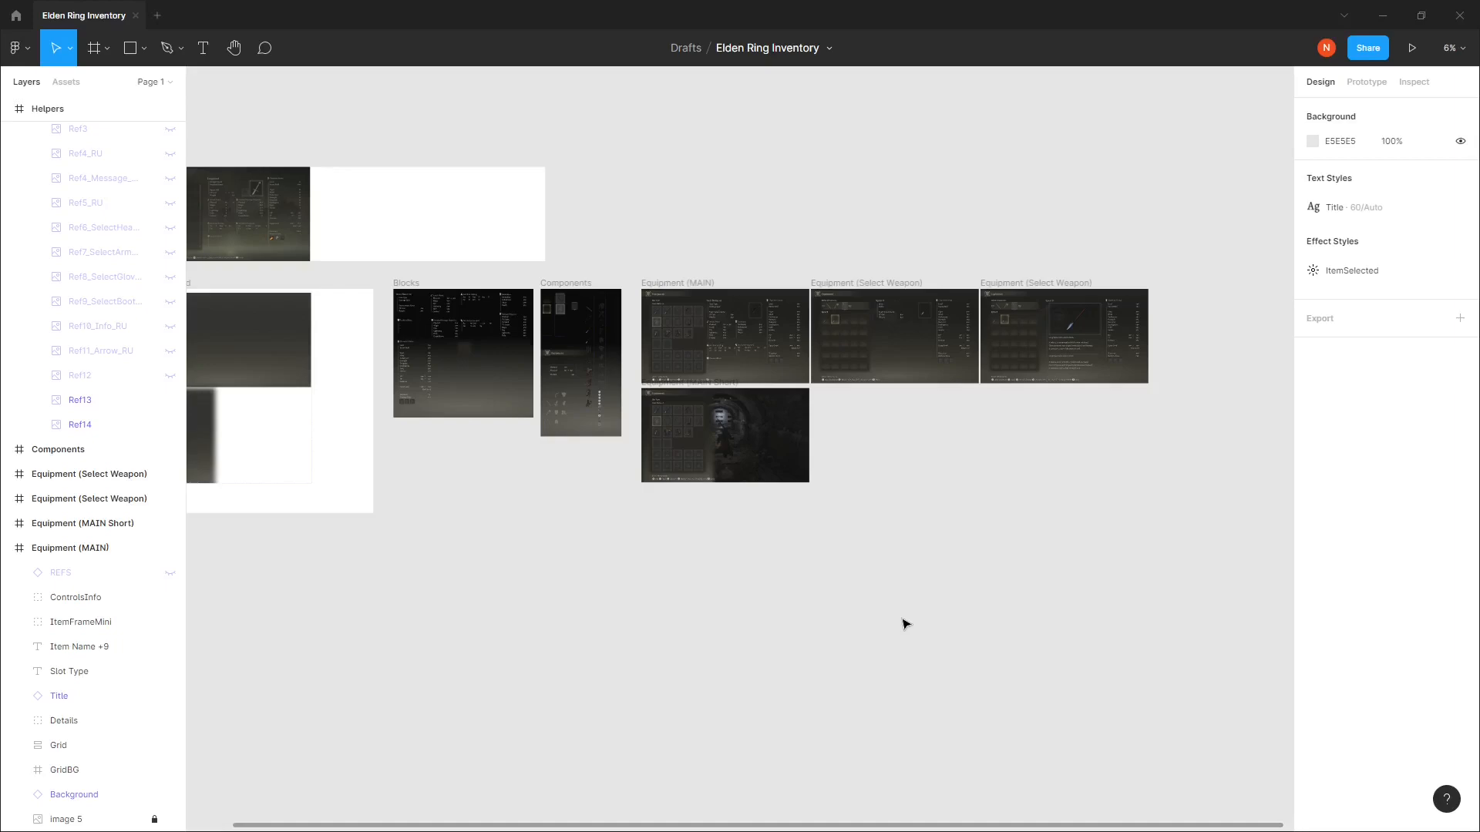
# Toggle the visibility of the Ref, Ref_Armor and Ref3 layers in the REFS component to compare the reference screenshots.
pyautogui.moveTo(759, 567); pyautogui.dragTo(879, 581)
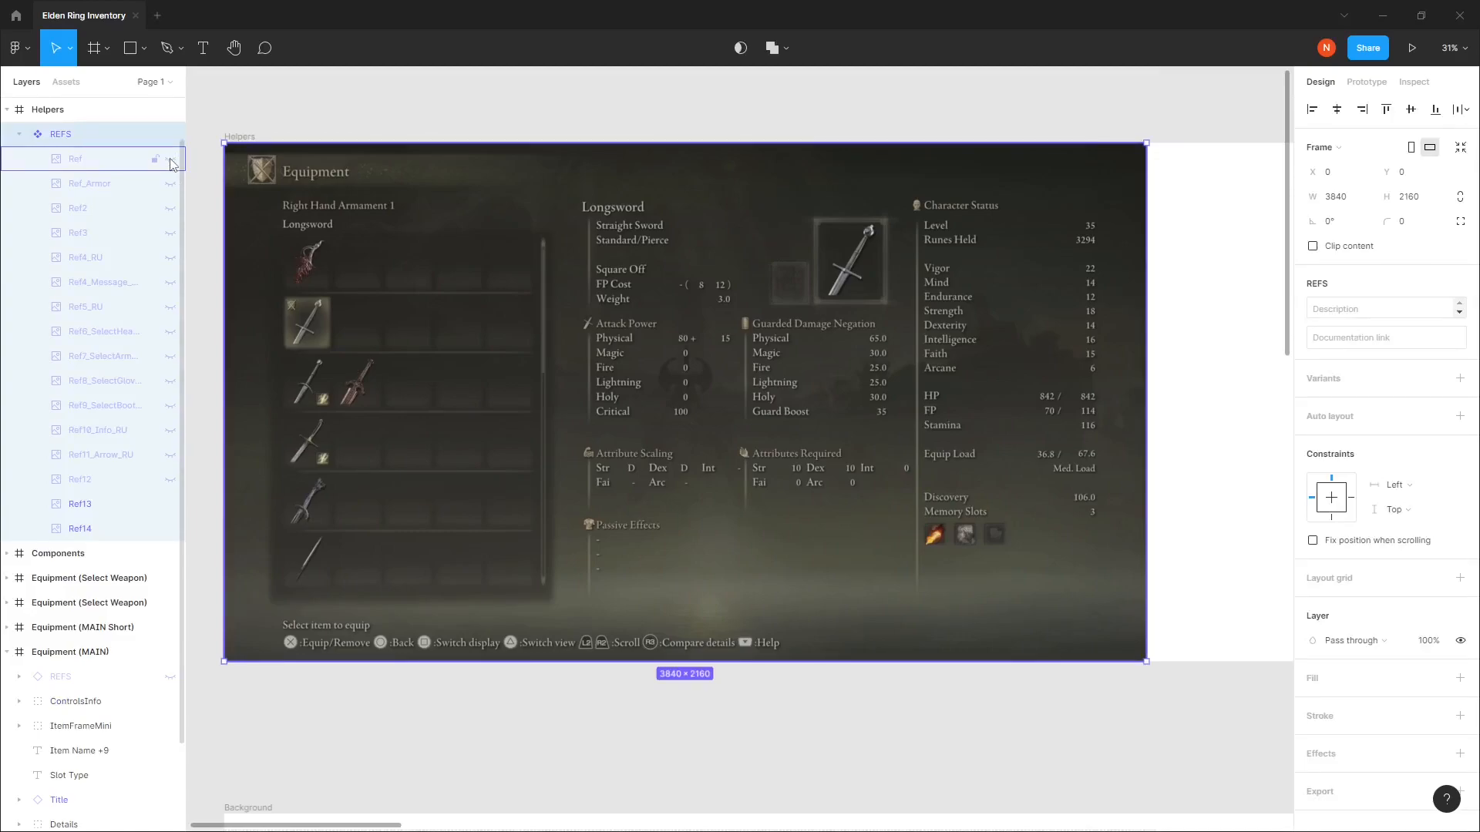
pyautogui.click(170, 160)
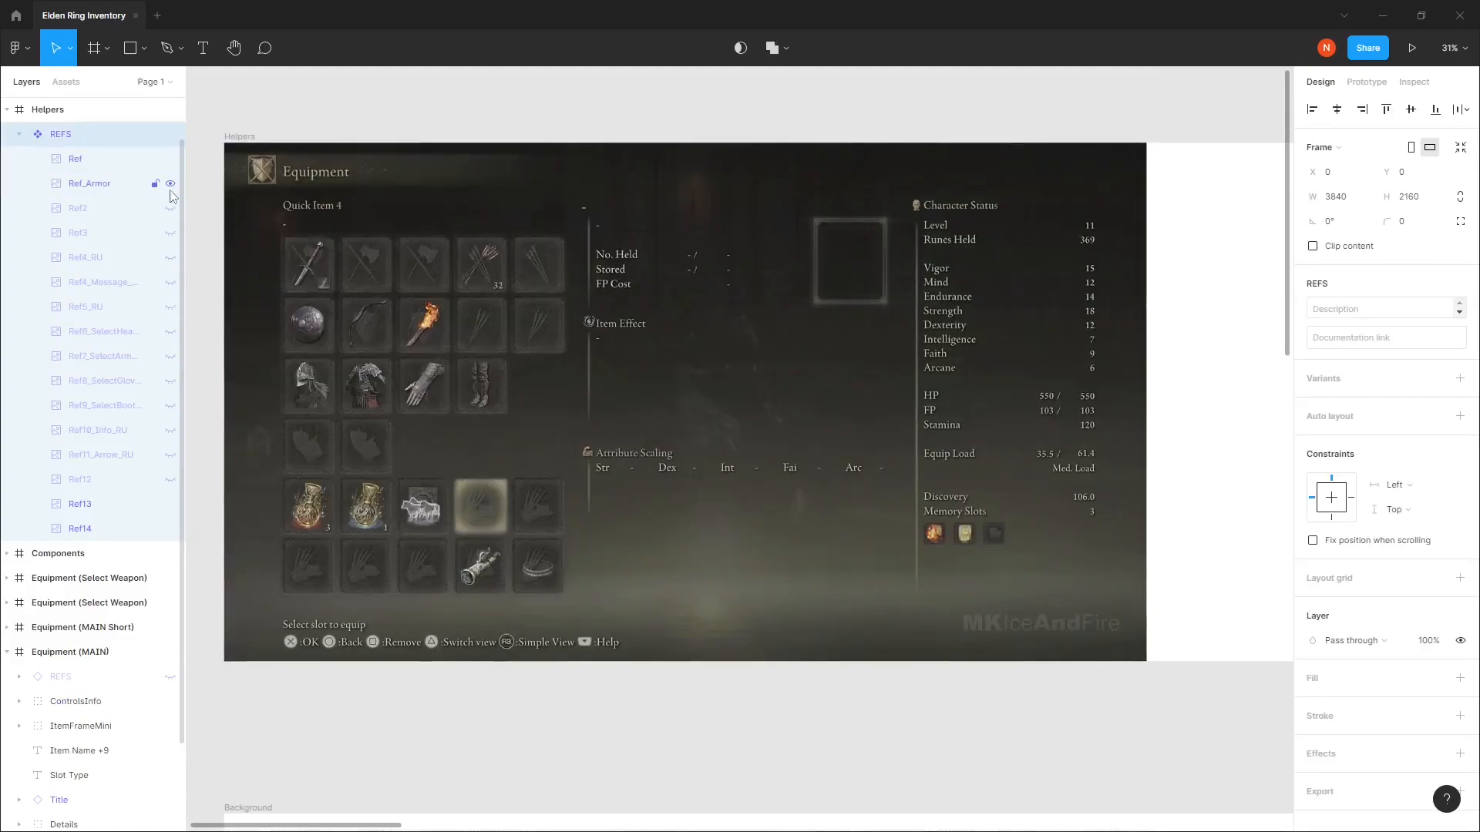
pyautogui.click(171, 185)
pyautogui.click(170, 233)
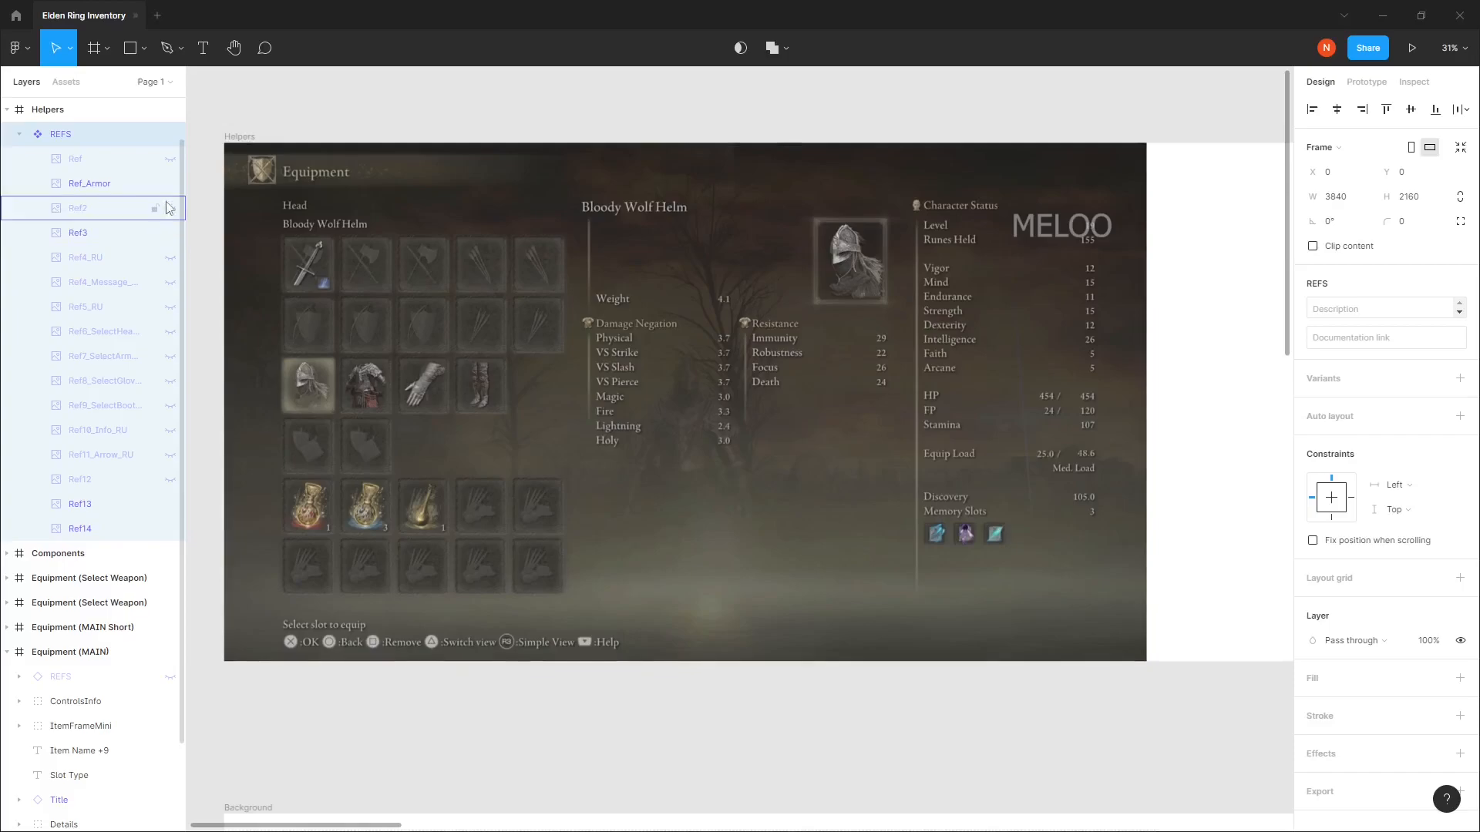
pyautogui.click(171, 185)
pyautogui.click(7, 110)
# Zoom to the Components frame and inspect the item slot, ItemEquipment and Placeholder component sets.
pyautogui.click(58, 184)
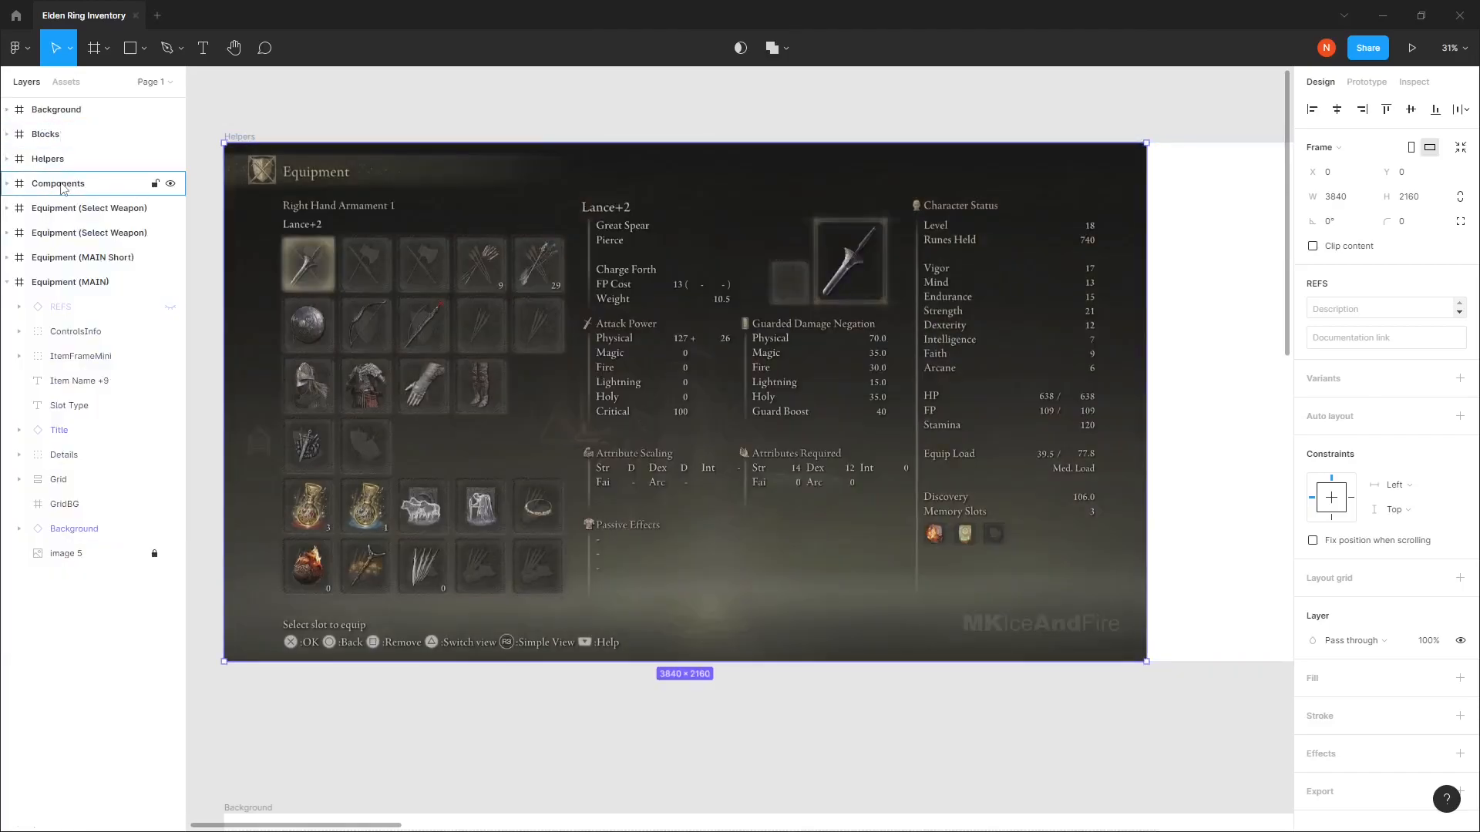
pyautogui.hotkey('shift', '2')
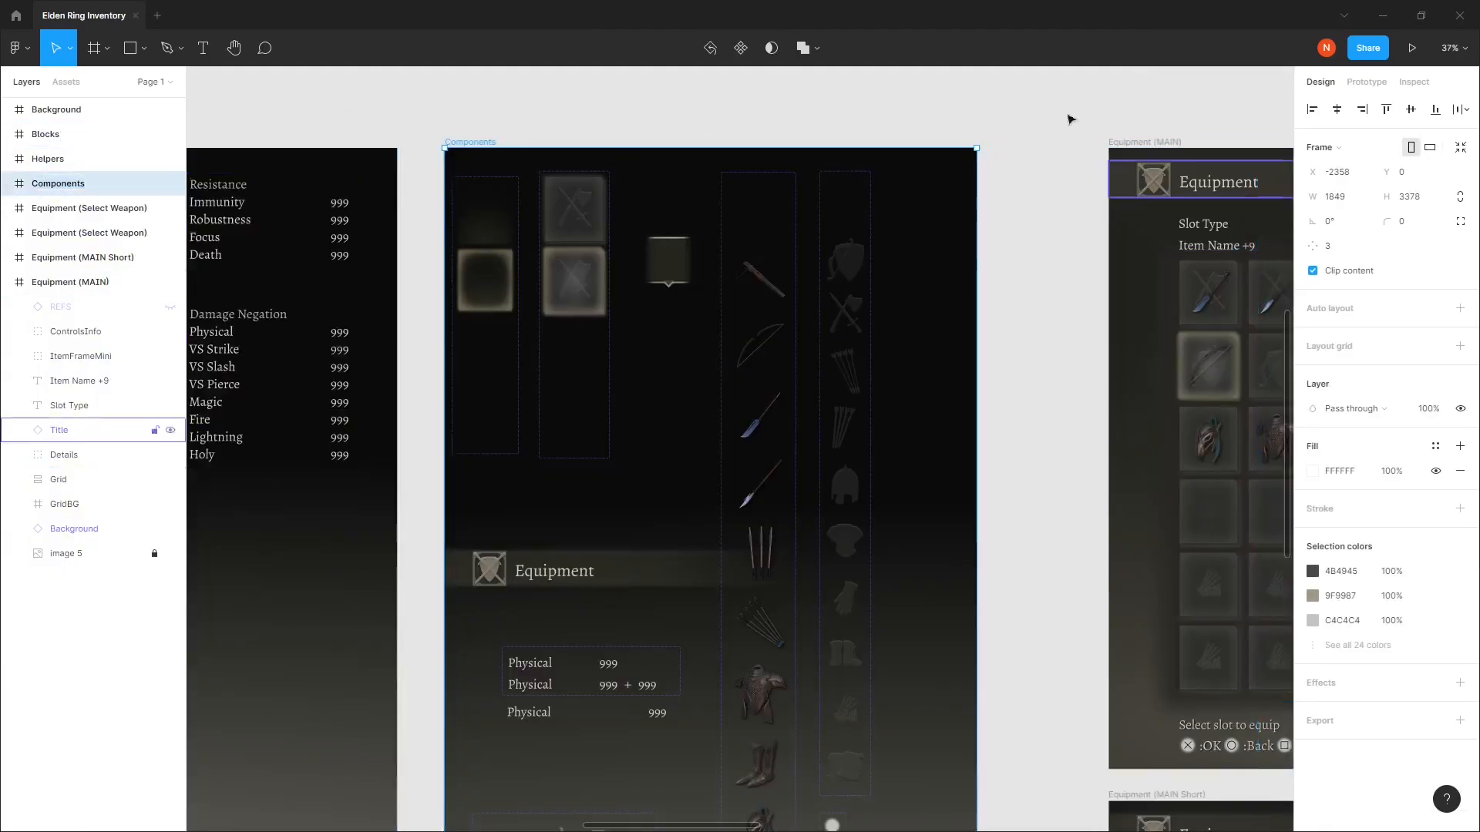
pyautogui.moveTo(640, 565); pyautogui.dragTo(615, 577)
pyautogui.click(462, 256)
pyautogui.click(558, 252)
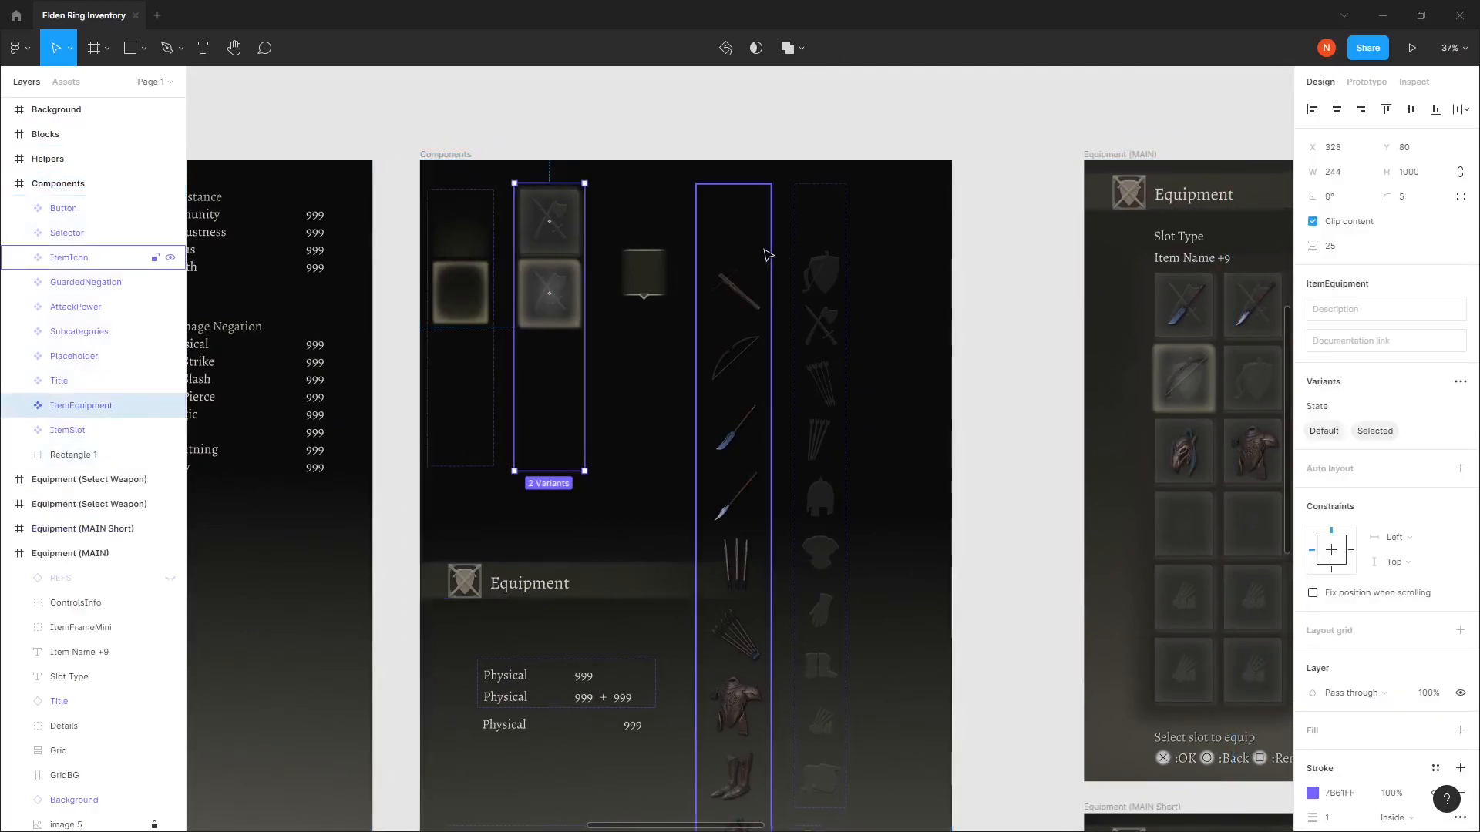
pyautogui.click(825, 324)
# Examine the lower part of the Components frame and drill into the Scrolls placeholder down to its vector shape.
pyautogui.hscroll(2, 763, 303)
pyautogui.moveTo(785, 806); pyautogui.dragTo(769, 456)
pyautogui.click(719, 552)
pyautogui.moveTo(788, 576); pyautogui.dragTo(816, 466)
pyautogui.click(759, 286)
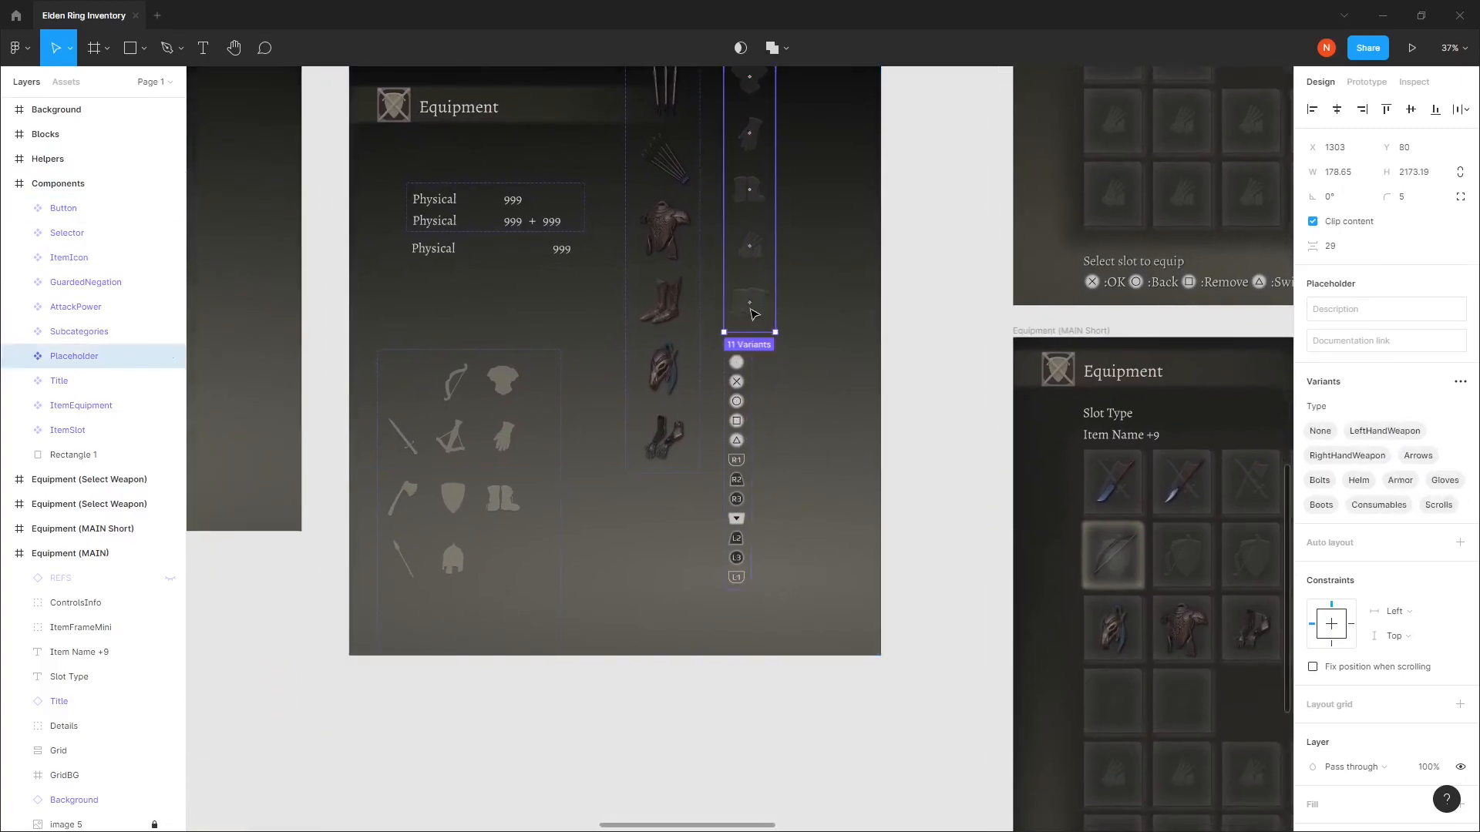
pyautogui.click(760, 283)
pyautogui.doubleClick(758, 302)
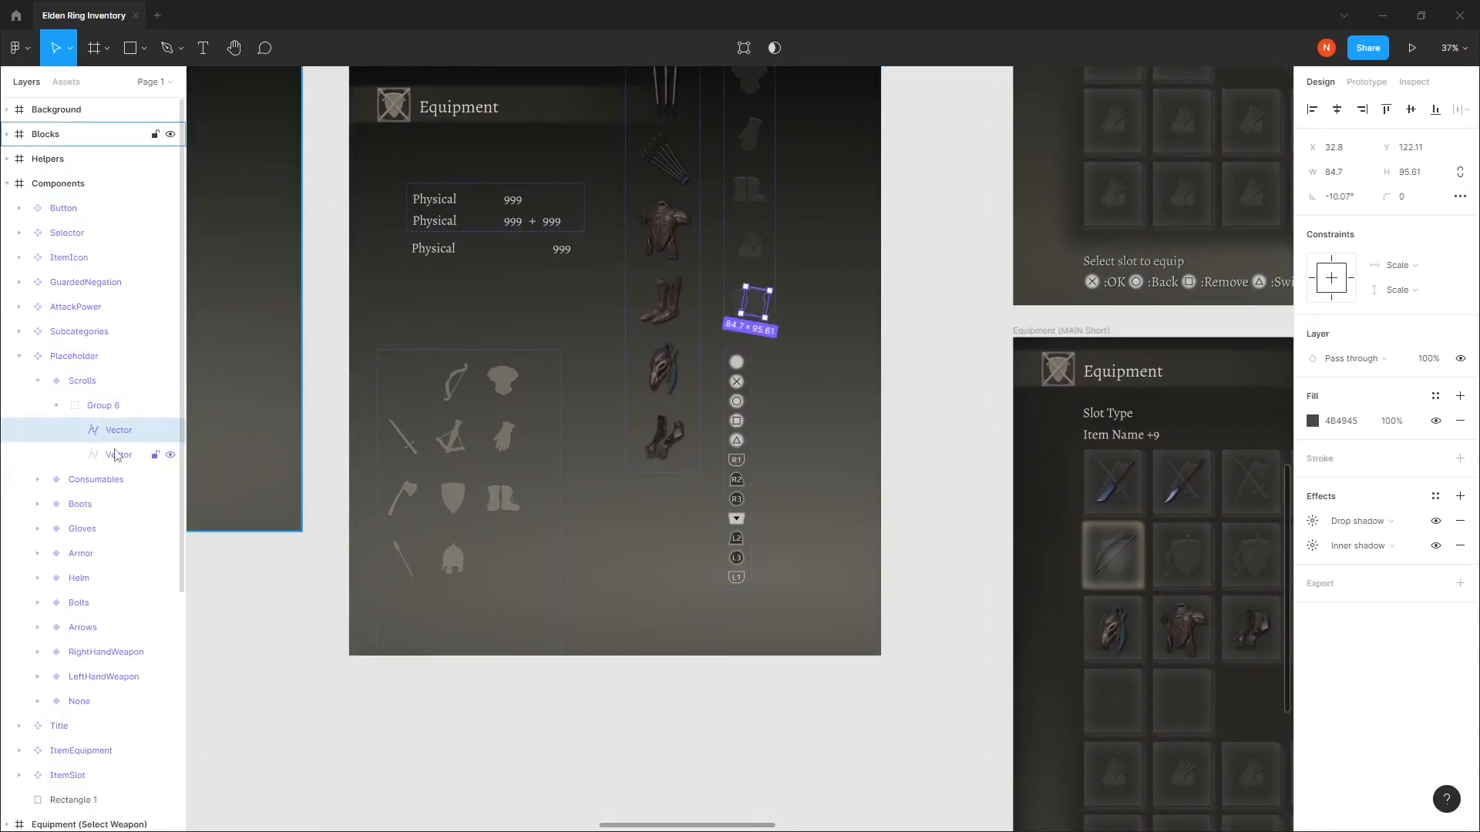
# Drill into the Boots placeholder and select its Armor group to inspect the applied effects.
pyautogui.scroll(3, 672, 400)
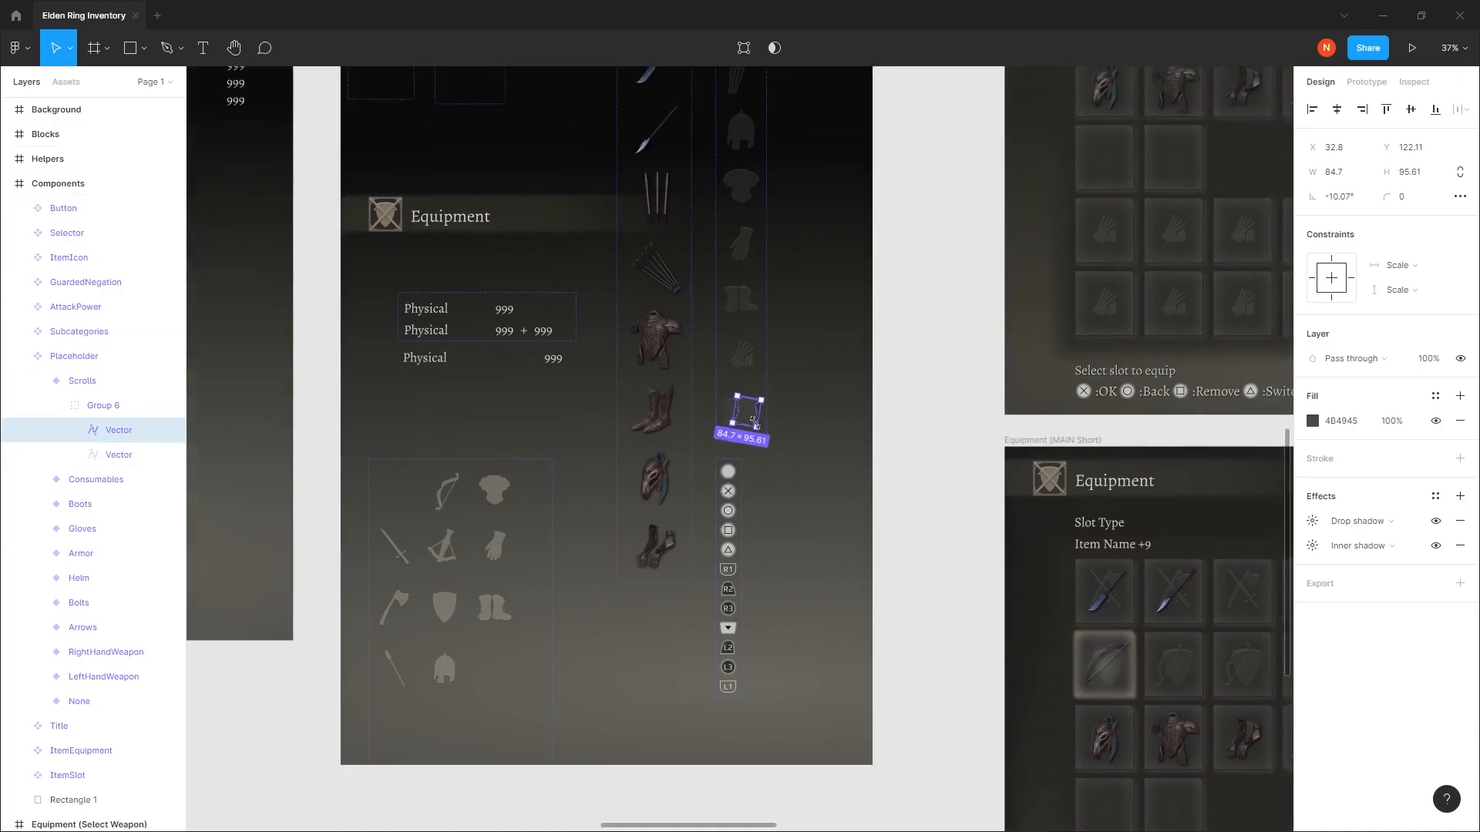
pyautogui.hscroll(1, 819, 493)
pyautogui.click(725, 310)
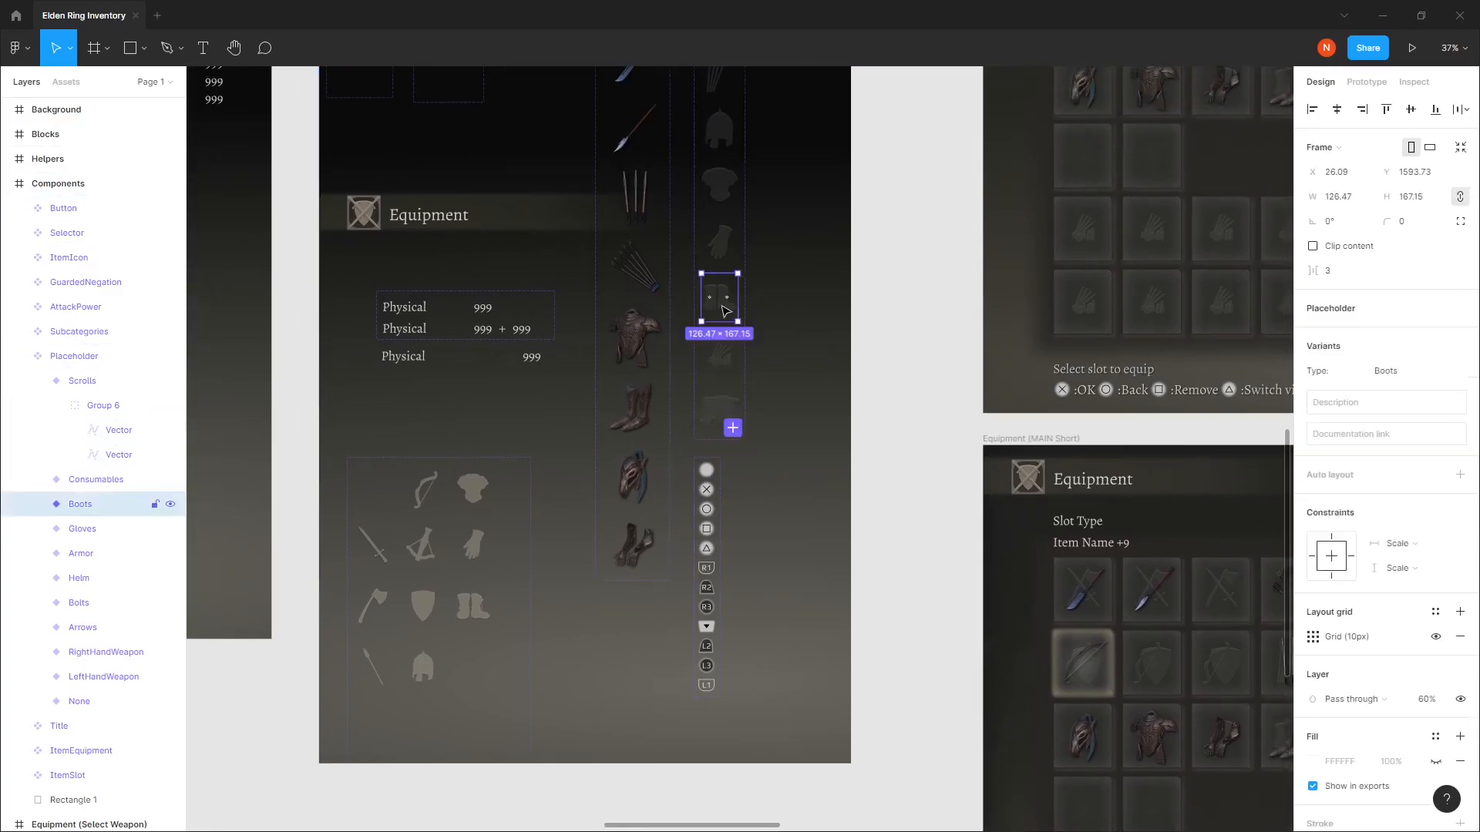
pyautogui.doubleClick(724, 299)
pyautogui.scroll(2, 771, 339)
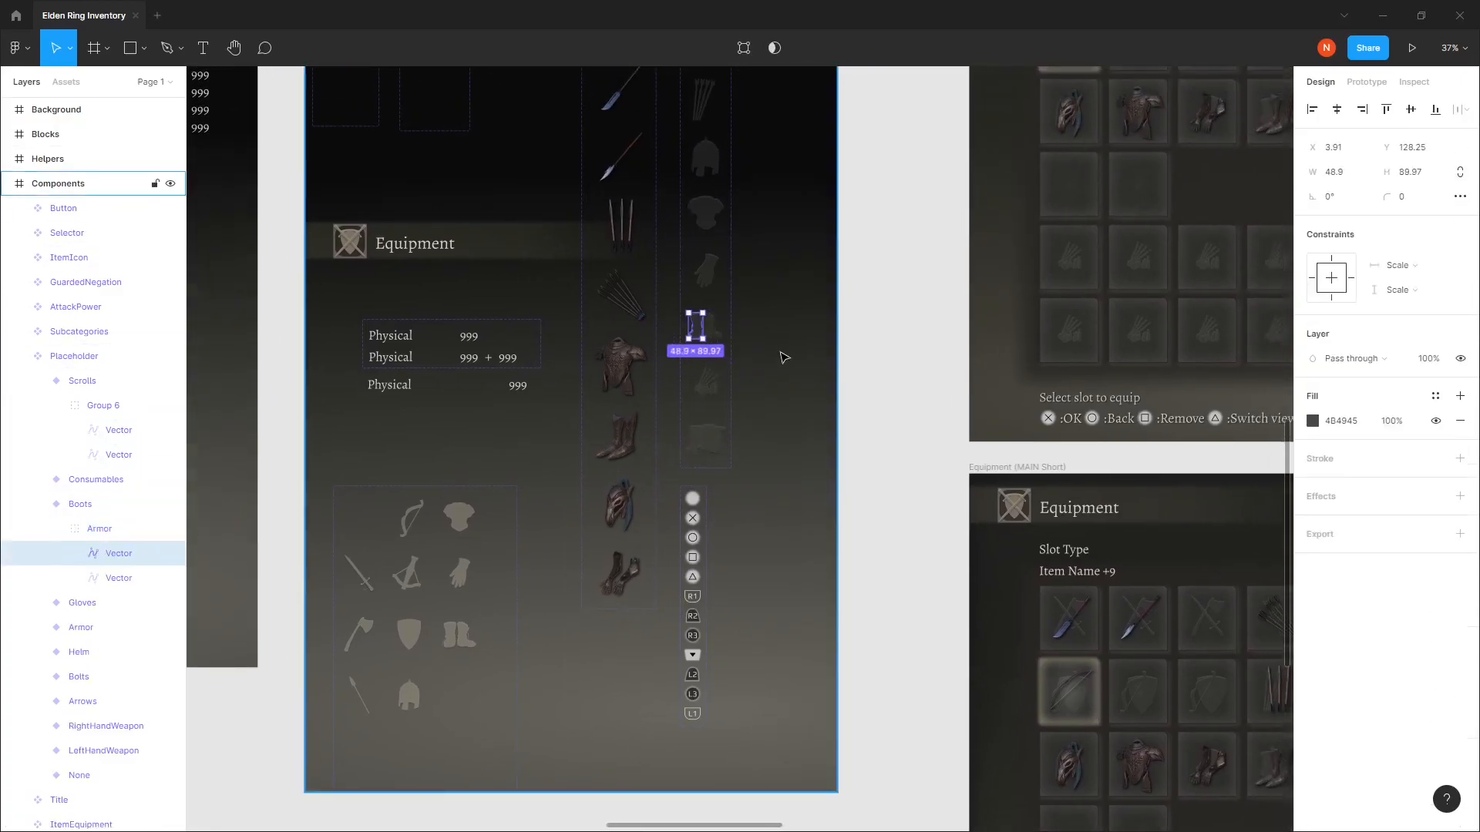
pyautogui.moveTo(807, 373); pyautogui.dragTo(822, 374)
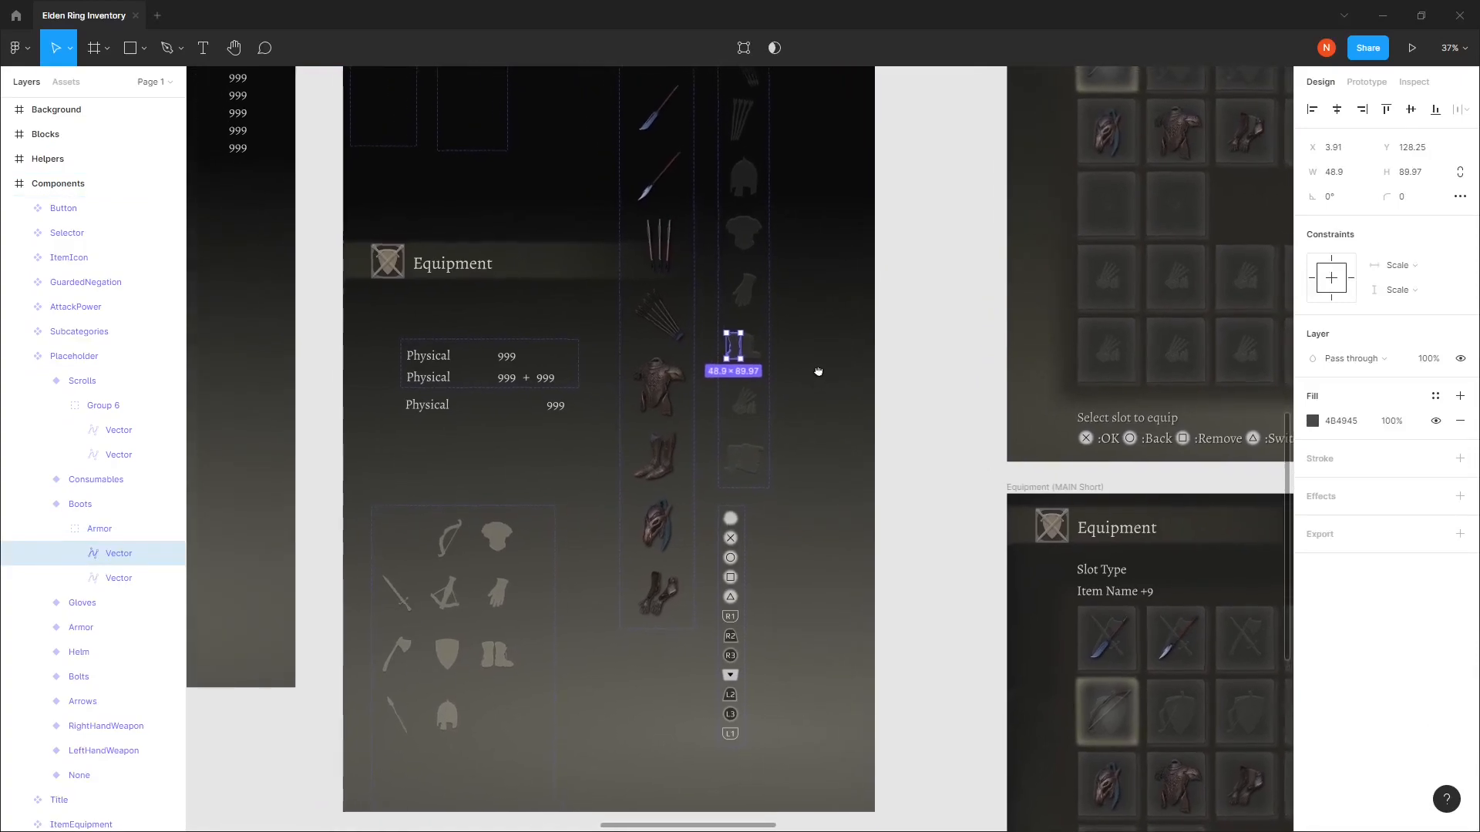
pyautogui.scroll(5, 822, 374)
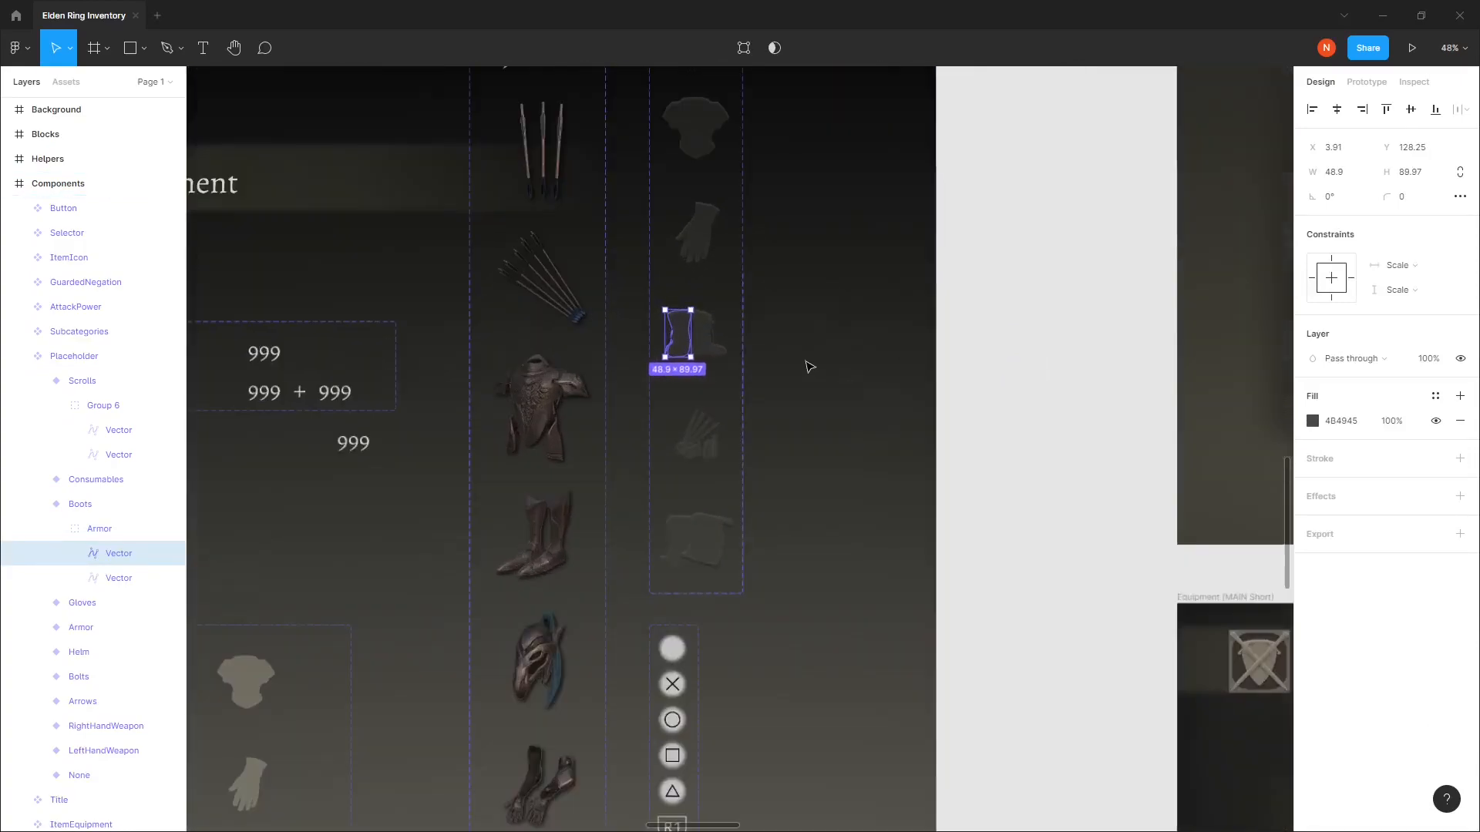
pyautogui.scroll(2, 800, 370)
pyautogui.scroll(5, 783, 449)
pyautogui.click(112, 531)
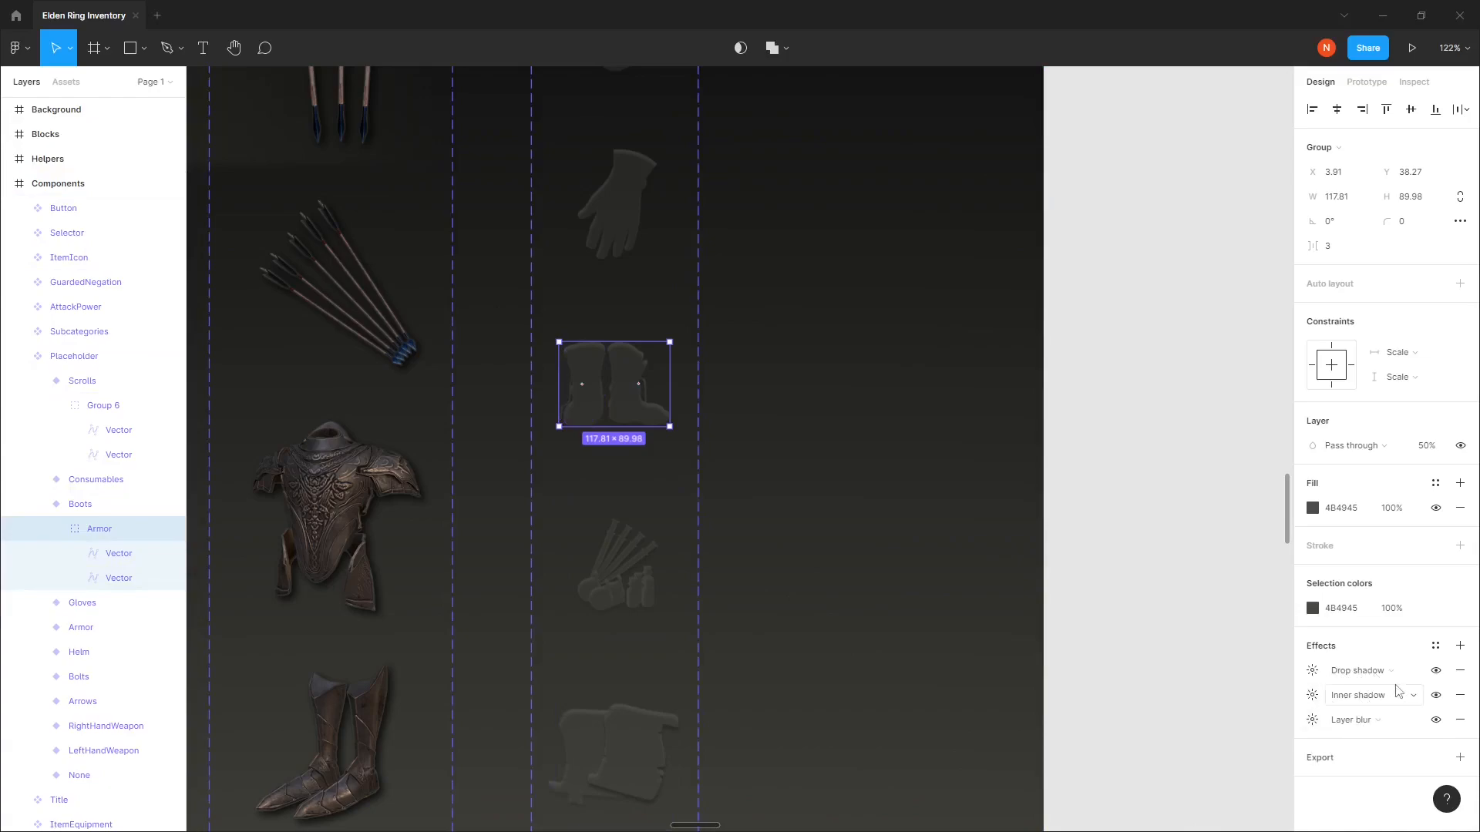
# Select the image inside the ItemIcon set's Armor variant to inspect its fill and effect.
pyautogui.doubleClick(351, 468)
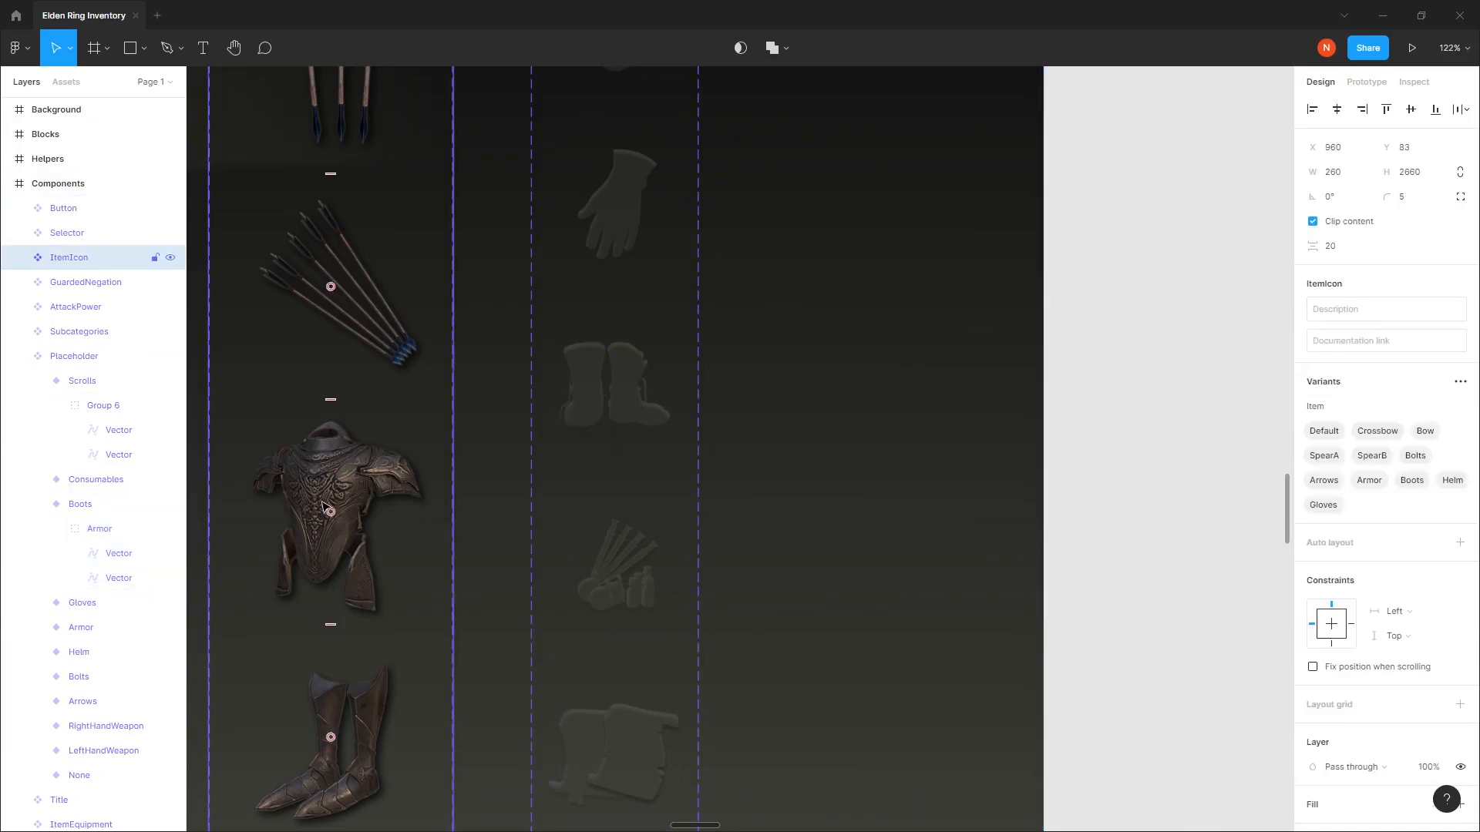
pyautogui.doubleClick(351, 468)
pyautogui.hscroll(-3, 451, 576)
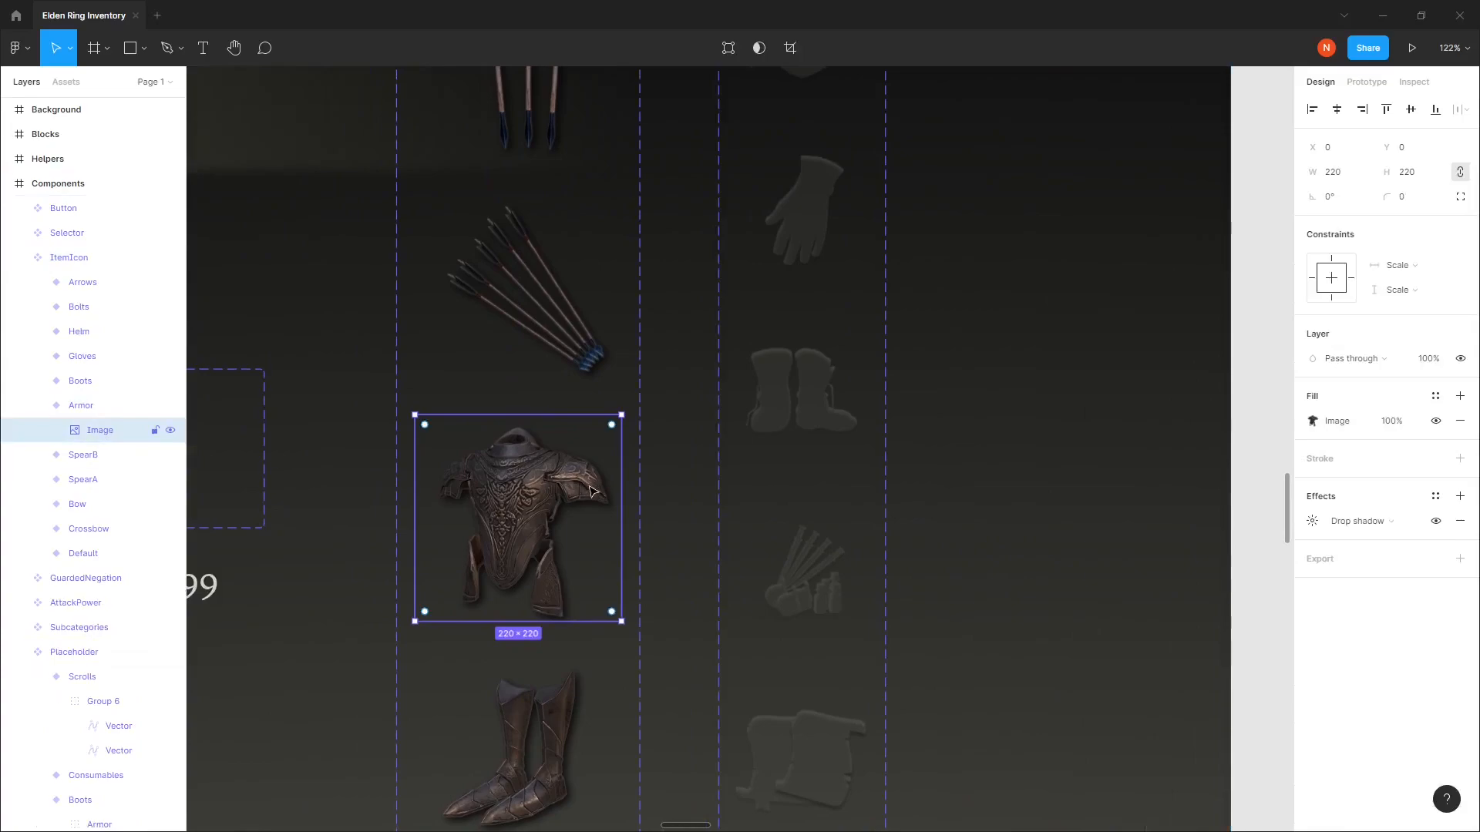
pyautogui.moveTo(716, 564); pyautogui.dragTo(742, 740)
pyautogui.scroll(-5, 743, 732)
# Select the ItemIcon component set and hide its Crossbow variant.
pyautogui.click(697, 697)
pyautogui.moveTo(516, 499); pyautogui.dragTo(798, 577)
pyautogui.moveTo(171, 528); pyautogui.dragTo(1320, 423)
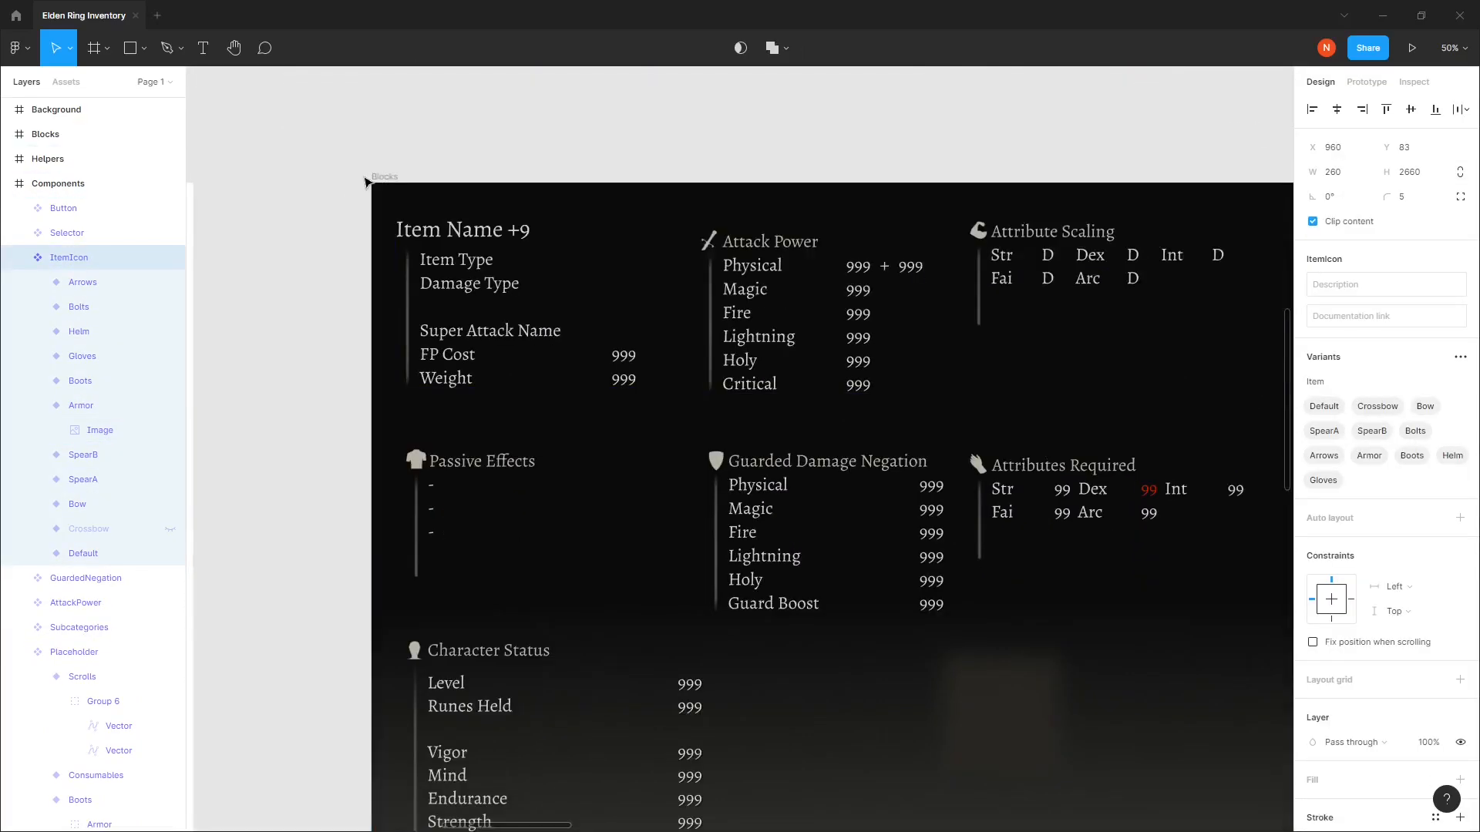
# Examine the Blocks frame and select its AttackPowerBlock component.
pyautogui.click(377, 178)
pyautogui.moveTo(550, 417); pyautogui.dragTo(450, 347)
pyautogui.moveTo(572, 494); pyautogui.dragTo(512, 485)
pyautogui.scroll(3, 623, 225)
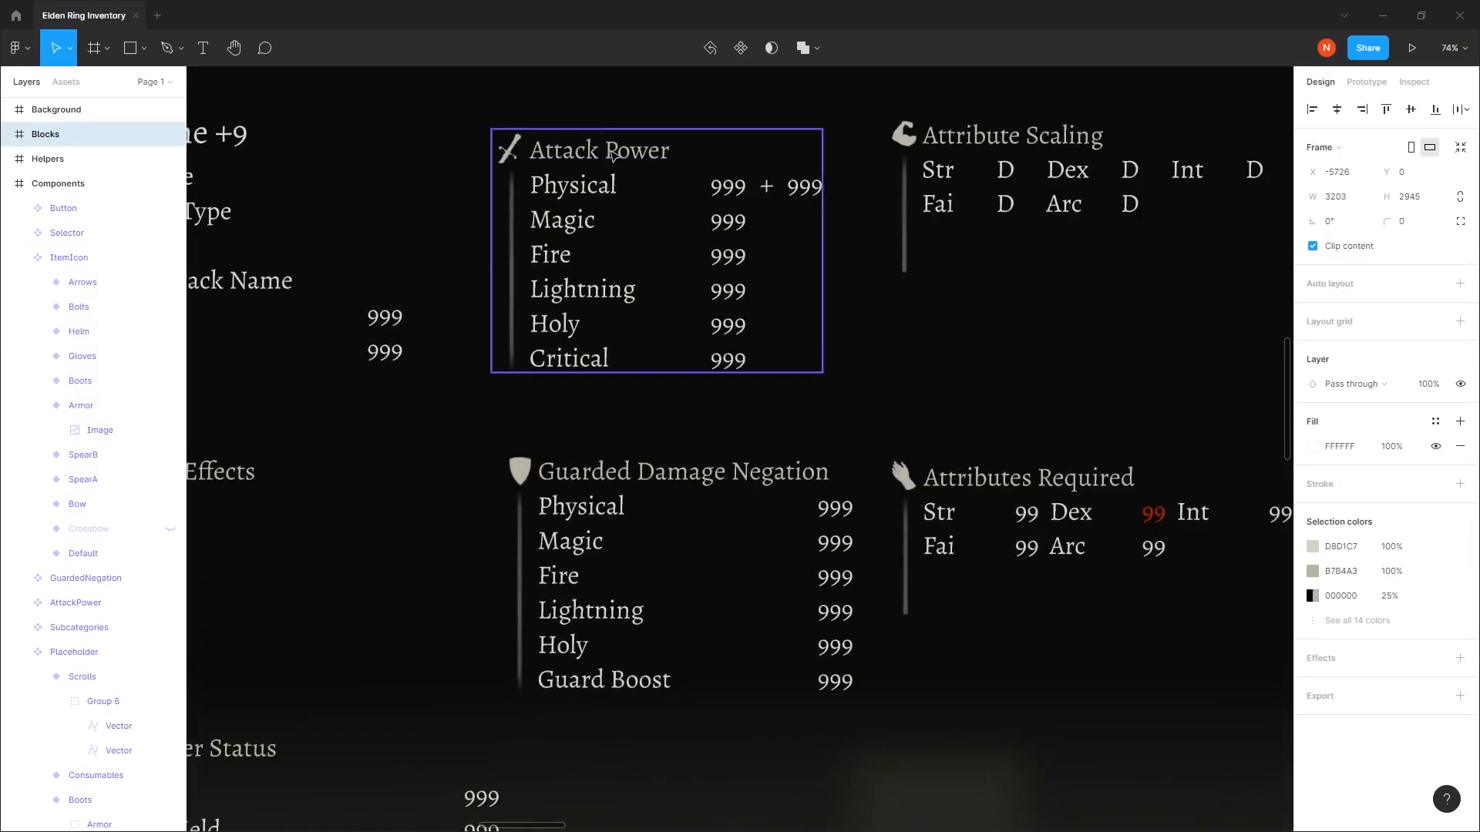
pyautogui.click(624, 231)
pyautogui.scroll(3, 661, 374)
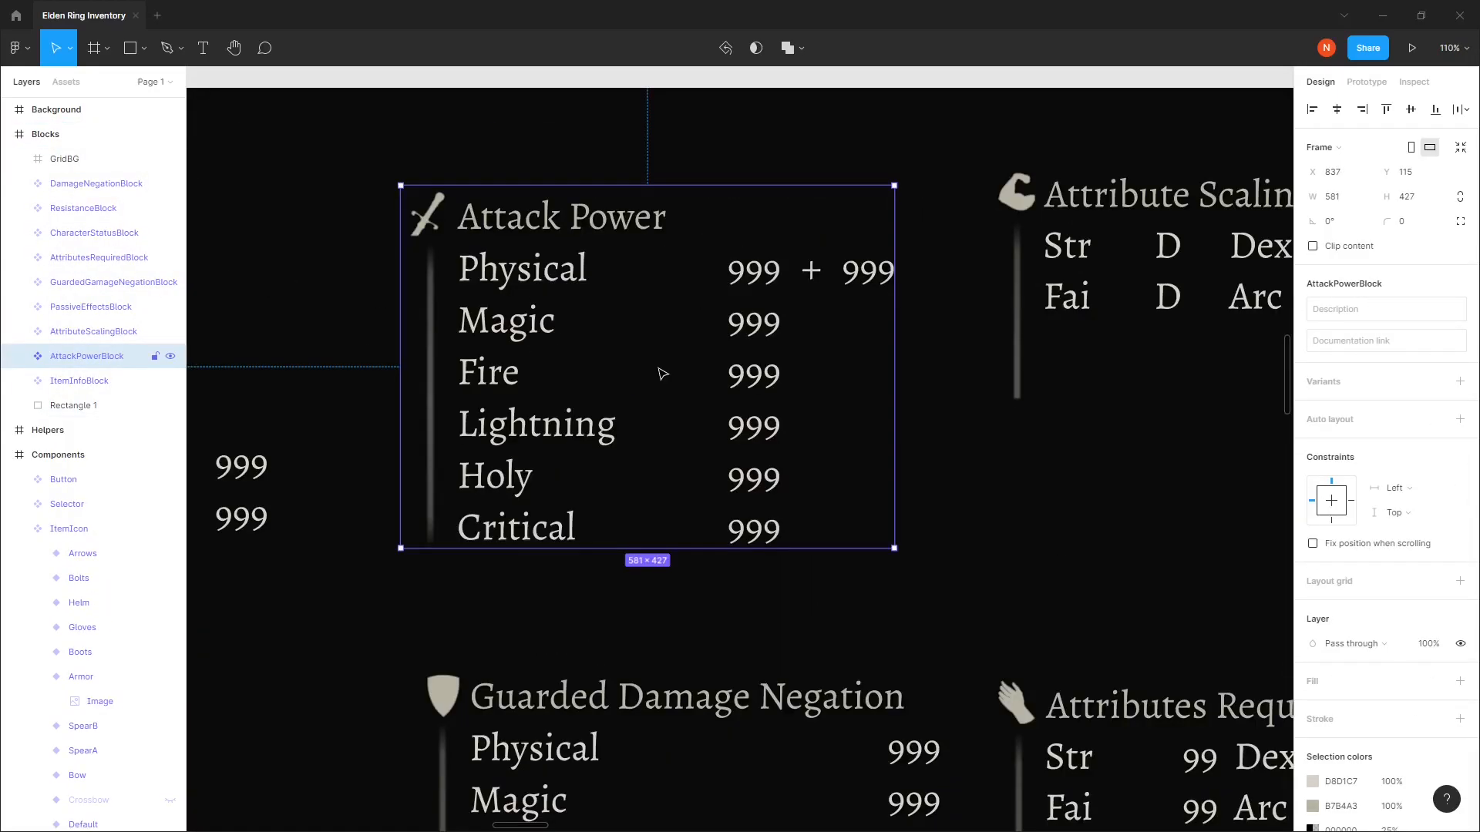
# Inspect the AttackPowerBlock's icon, title text, vertical line and auto-layout frame of stat rows.
pyautogui.doubleClick(429, 218)
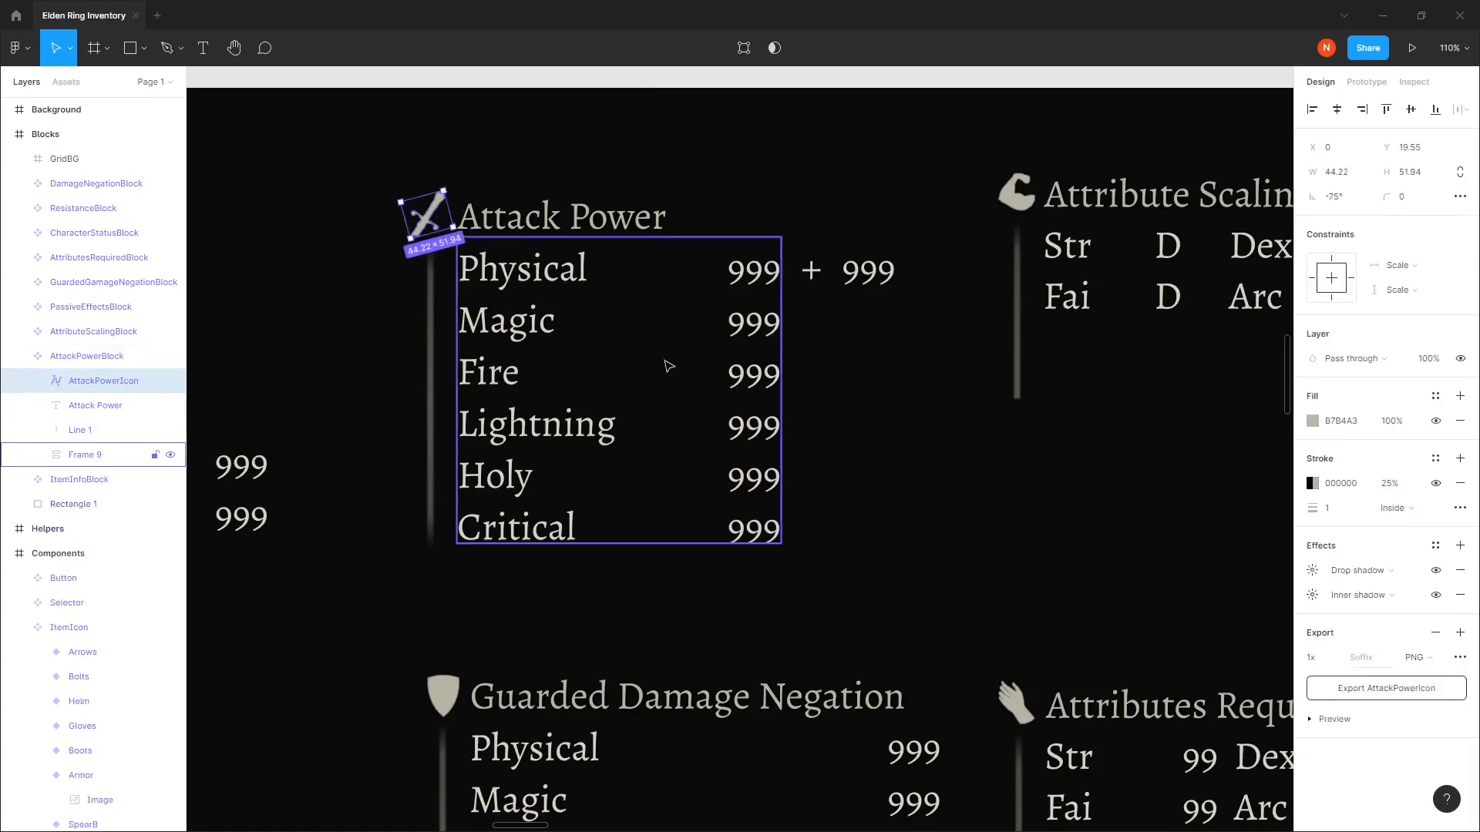
pyautogui.hscroll(2, 648, 367)
pyautogui.click(564, 230)
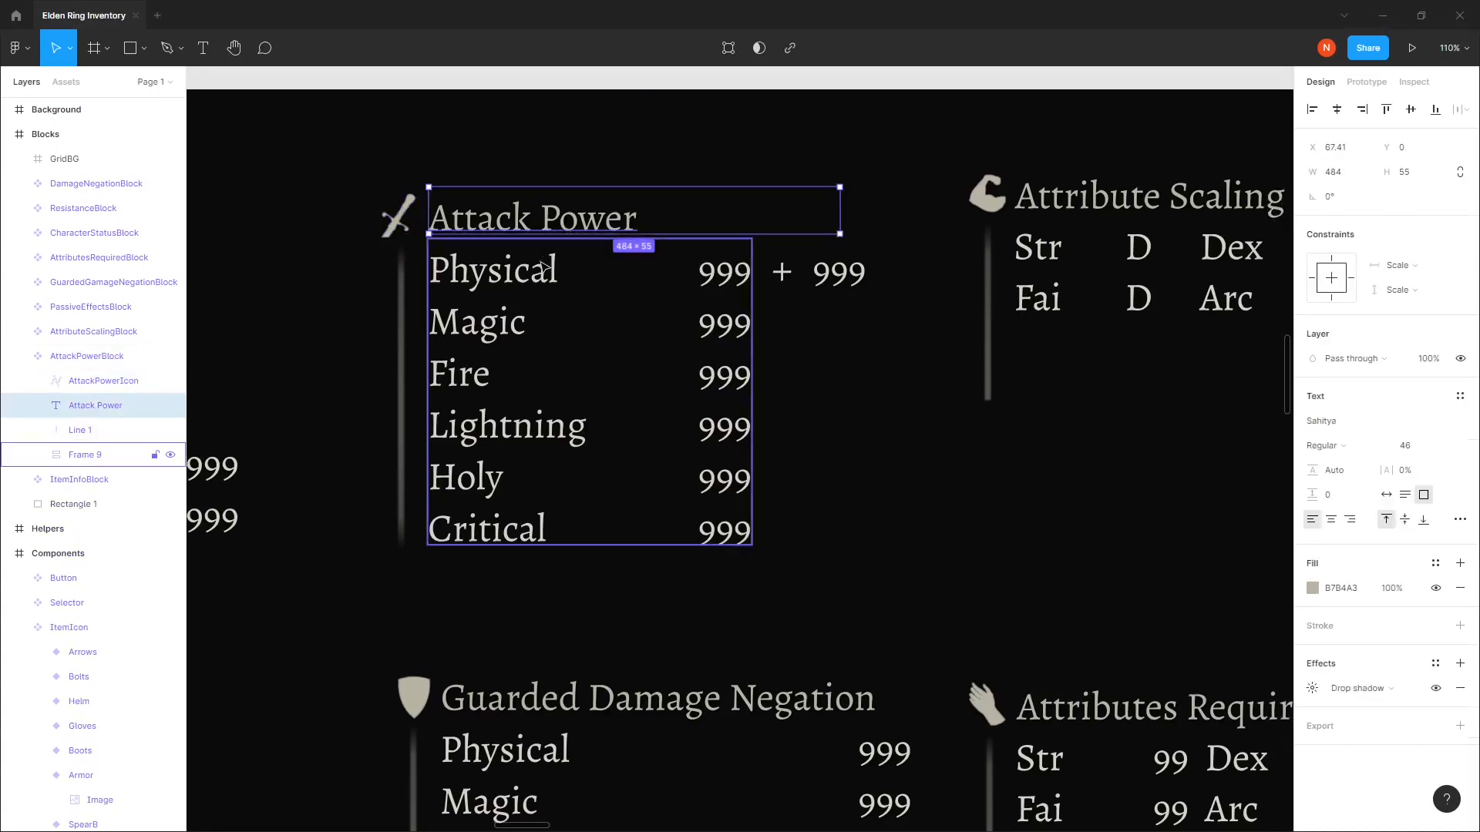
pyautogui.click(399, 333)
pyautogui.click(506, 333)
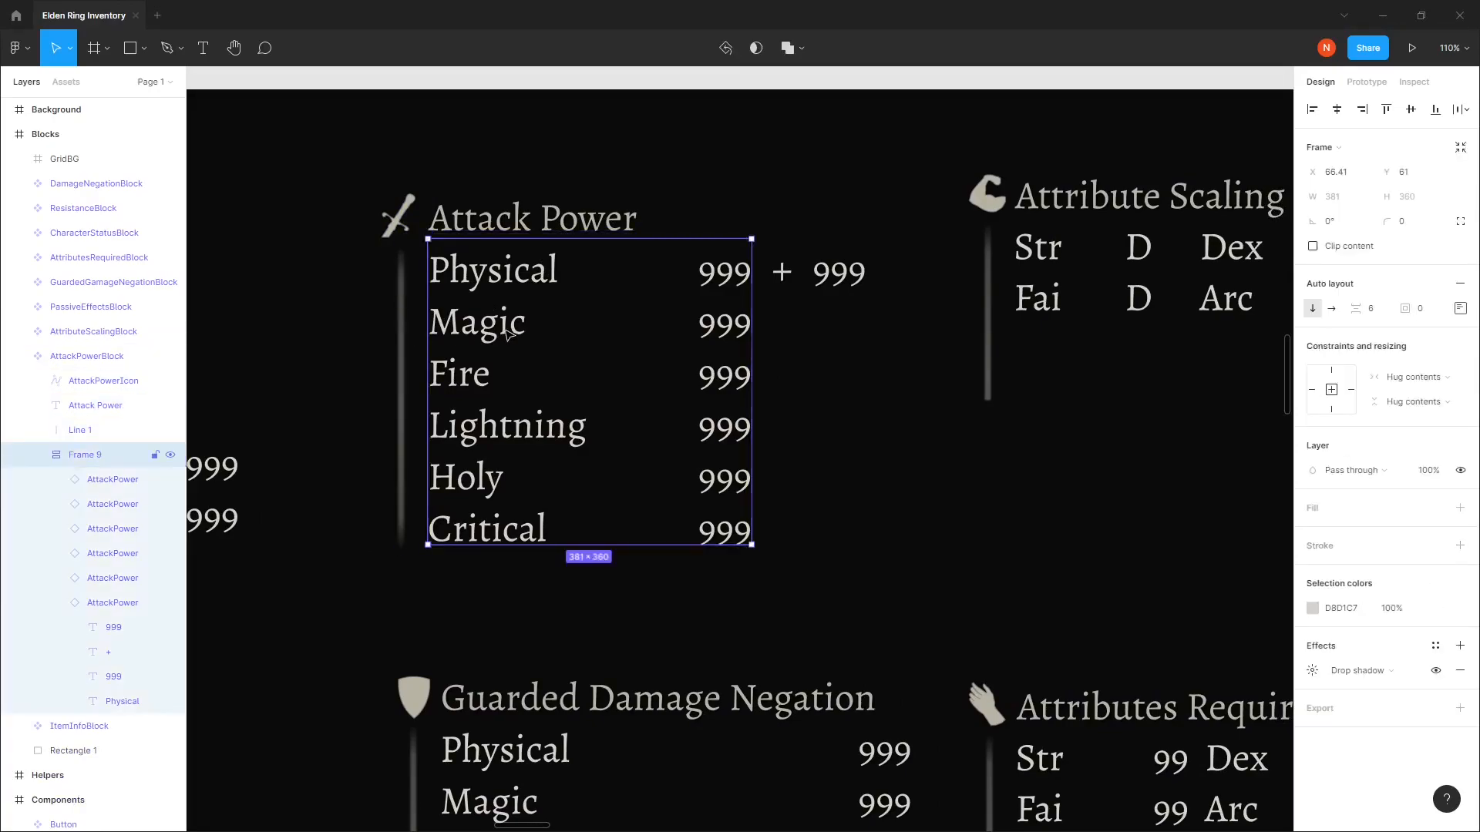
pyautogui.scroll(-1, 726, 540)
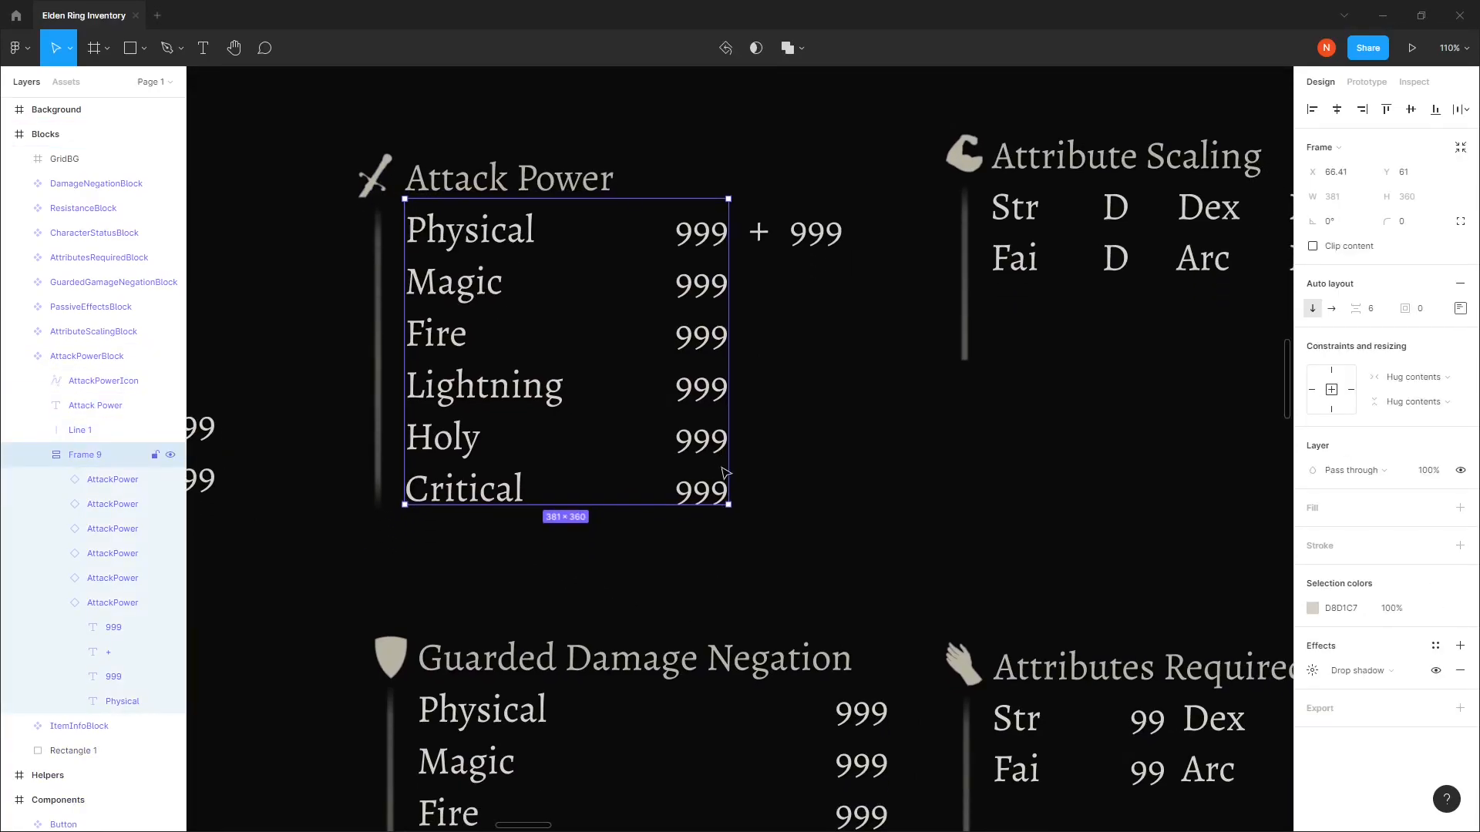
# Go to the Background frame and inspect the InterfaceBackground component set and its Default variant.
pyautogui.scroll(-5, 725, 472)
pyautogui.hscroll(-8, 881, 409)
pyautogui.scroll(-3, 880, 410)
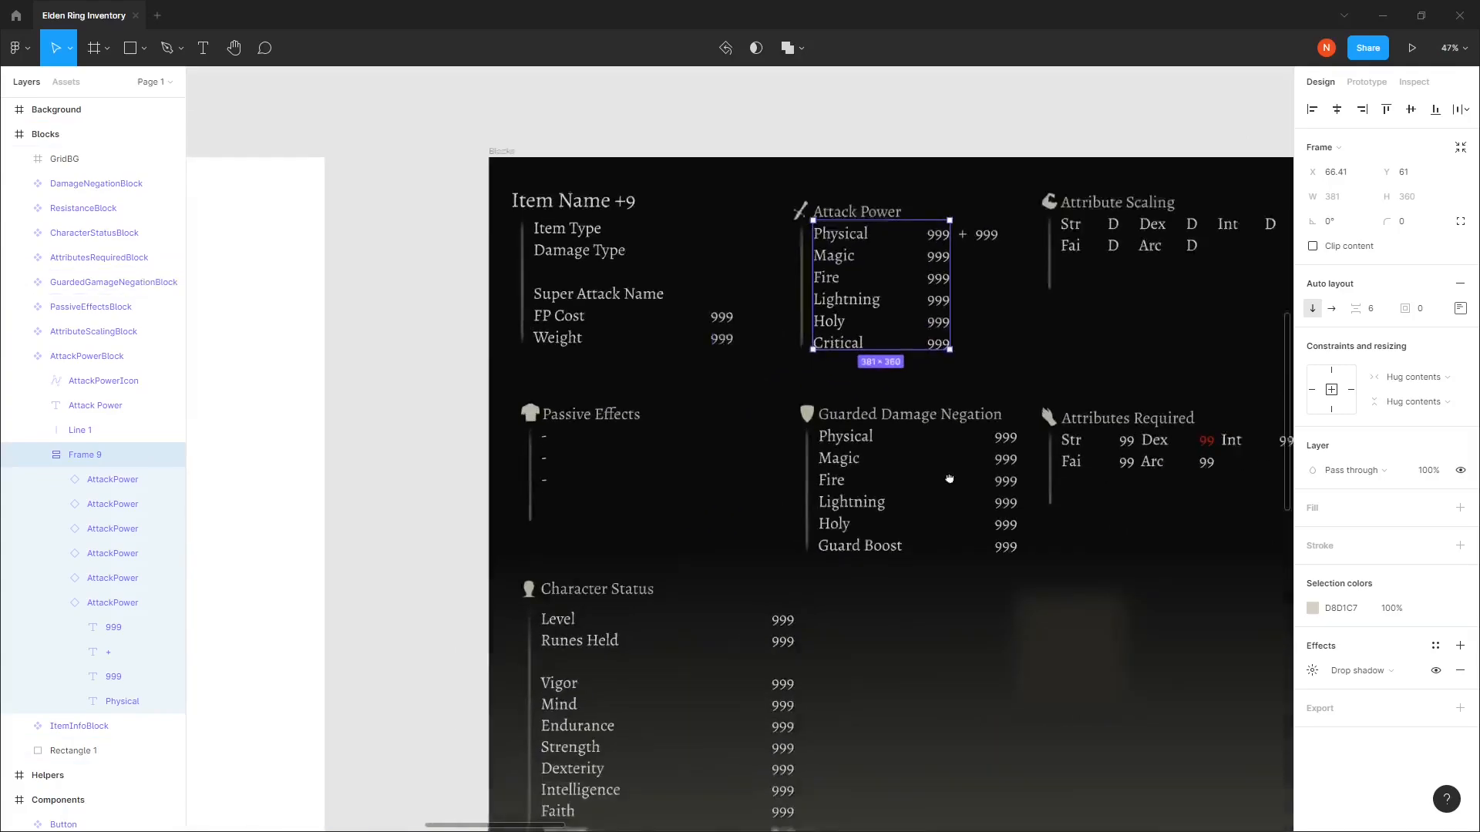
pyautogui.scroll(-6, 718, 415)
pyautogui.moveTo(648, 451); pyautogui.dragTo(971, 517)
pyautogui.scroll(4, 627, 495)
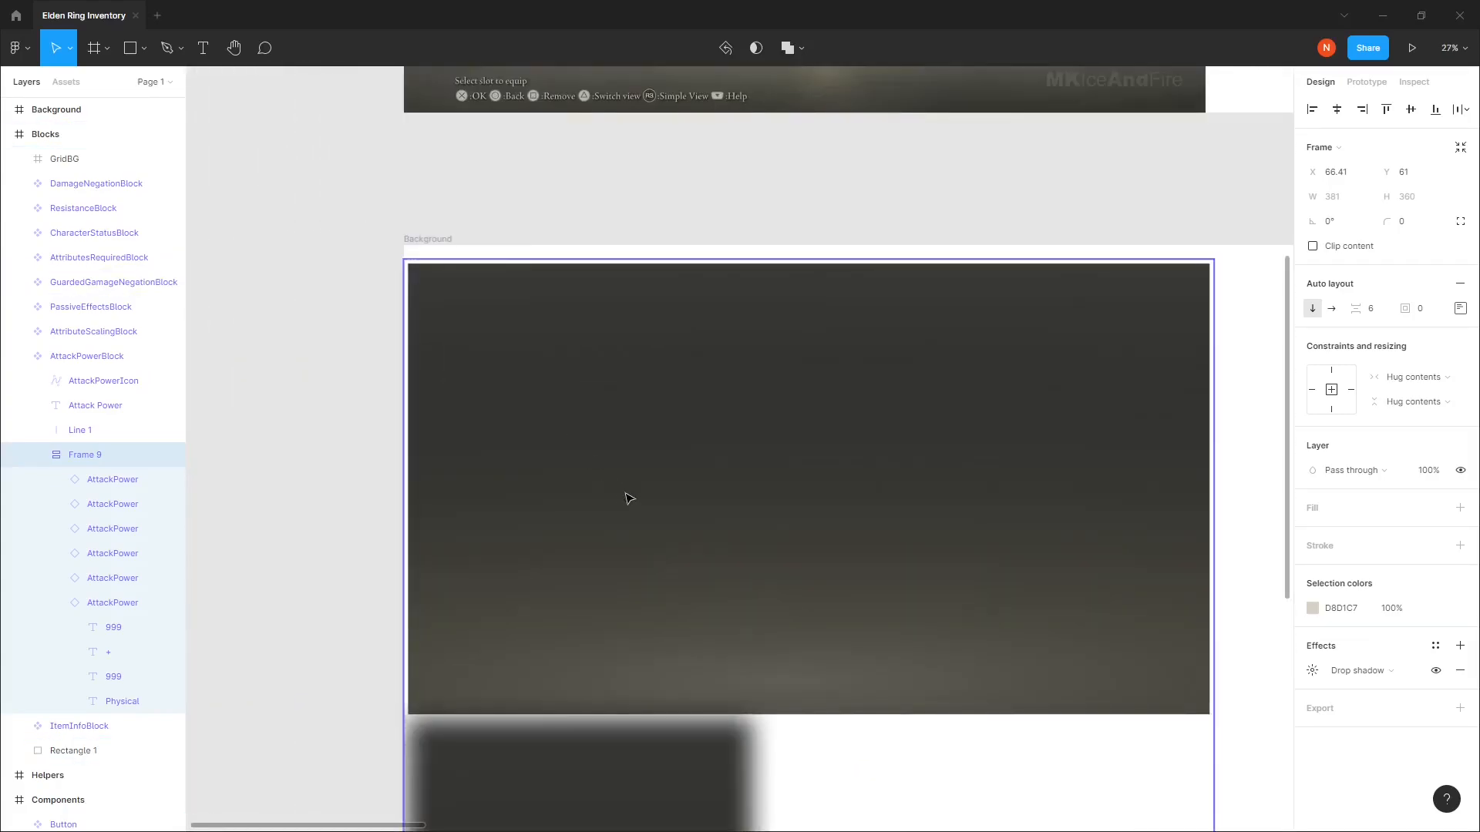
pyautogui.moveTo(623, 493); pyautogui.dragTo(514, 389)
pyautogui.moveTo(604, 482); pyautogui.dragTo(524, 384)
pyautogui.click(604, 335)
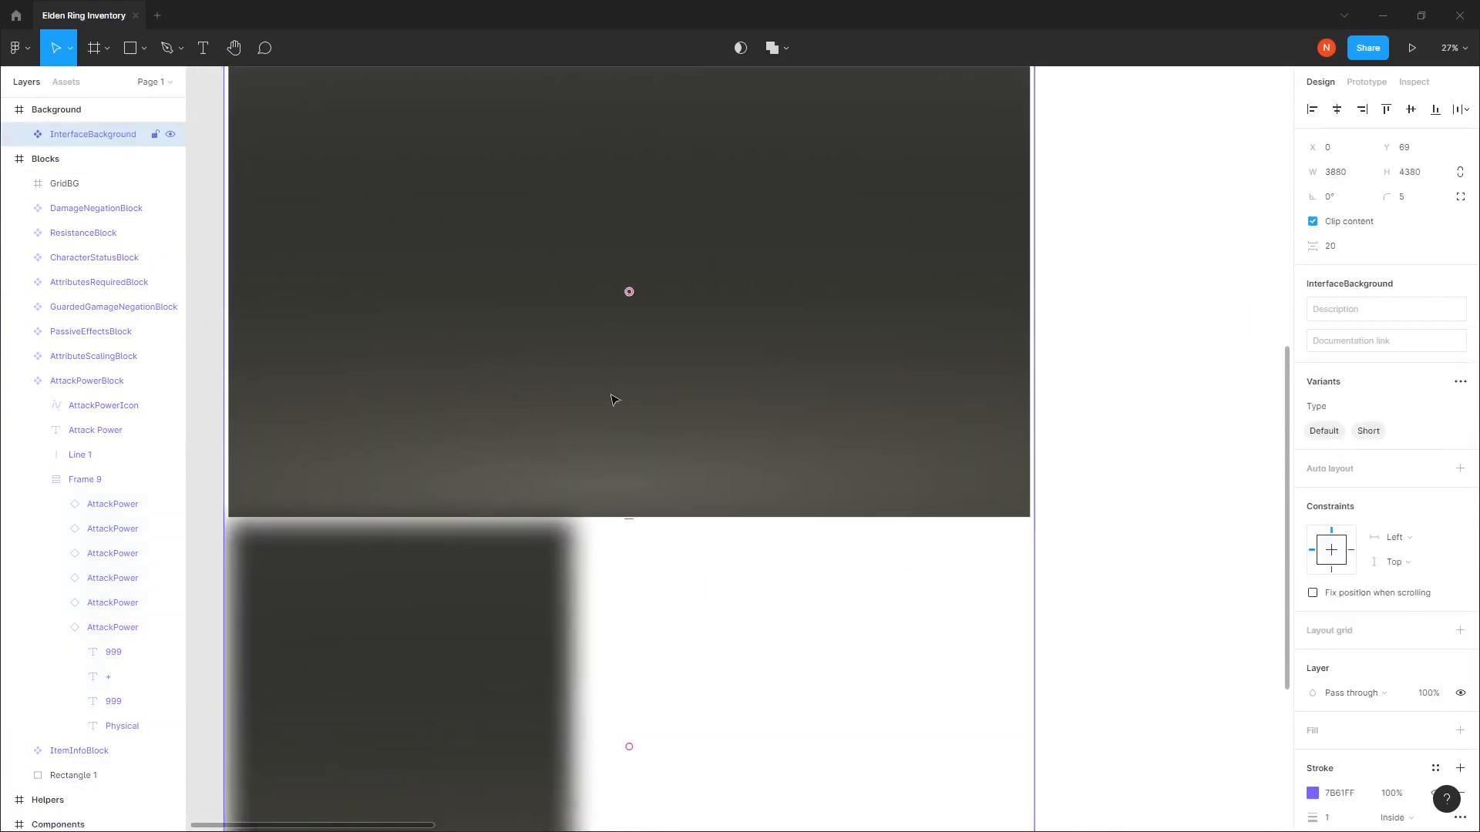
pyautogui.scroll(2, 609, 393)
pyautogui.click(592, 439)
pyautogui.scroll(-1, 648, 420)
pyautogui.hscroll(-1, 648, 420)
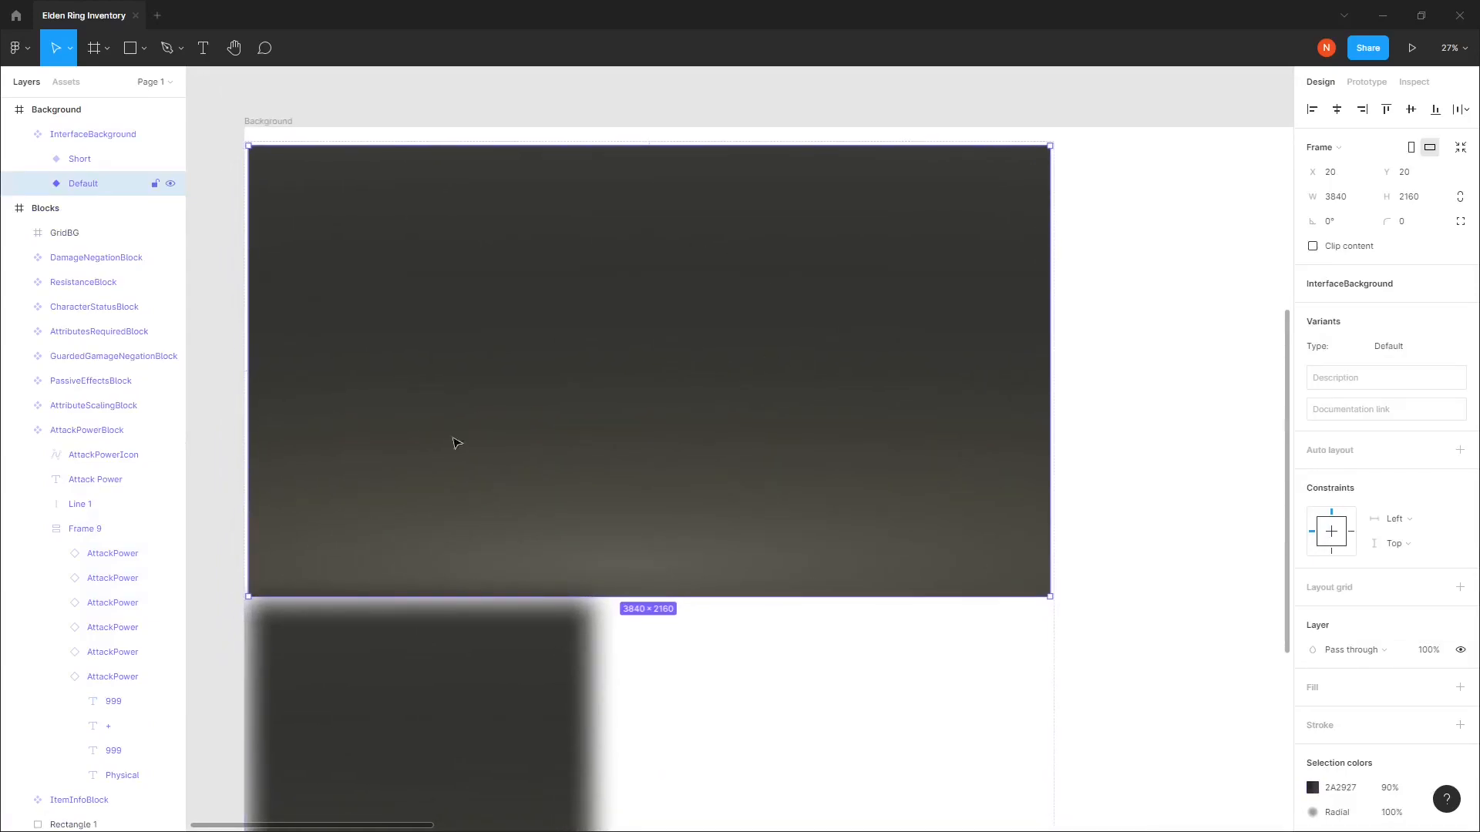
# Inspect the Background group inside the Short variant of InterfaceBackground.
pyautogui.scroll(-2, 653, 187)
pyautogui.hscroll(-1, 653, 187)
pyautogui.click(516, 629)
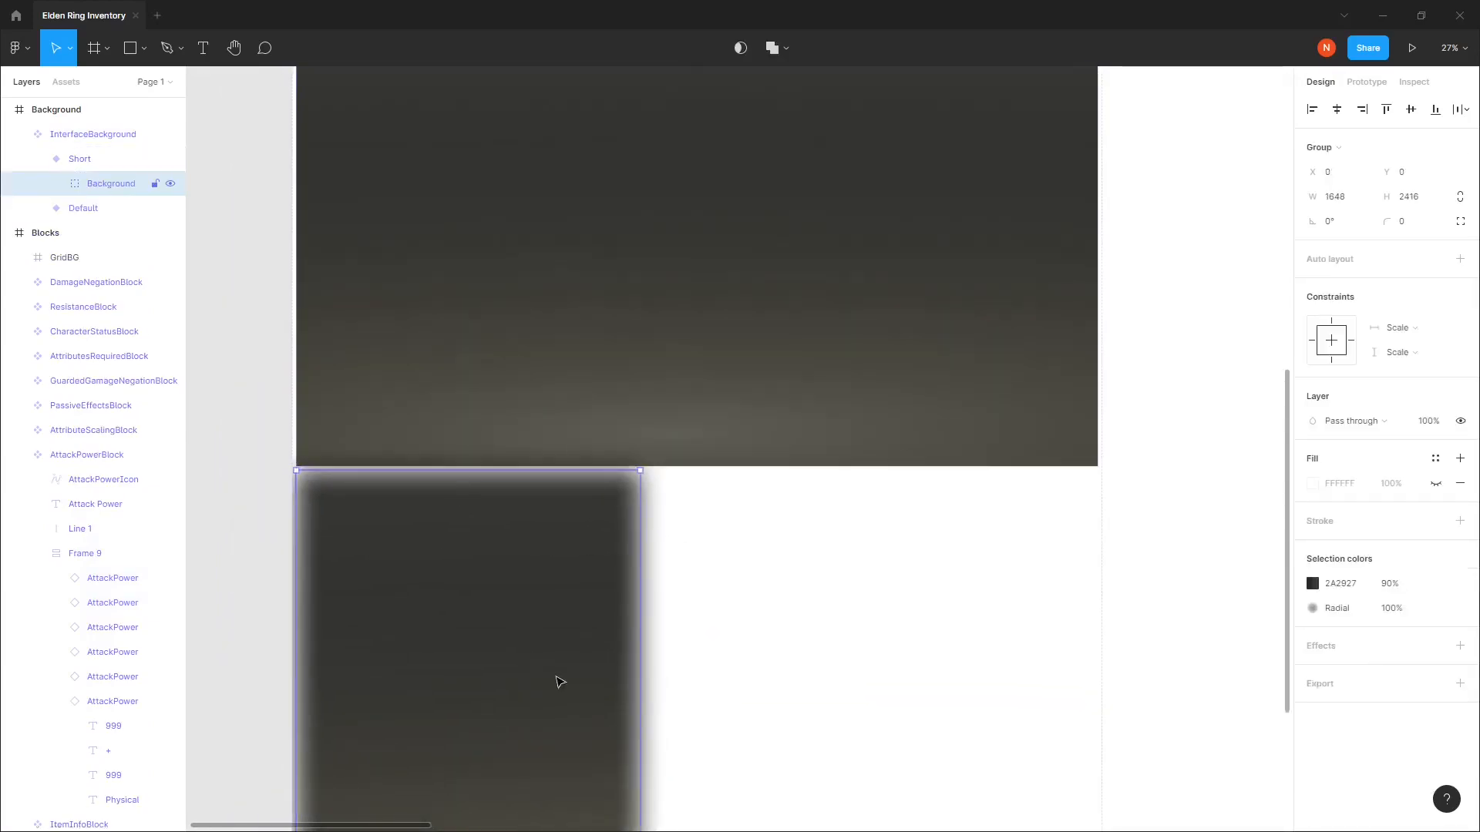
pyautogui.scroll(-2, 584, 584)
pyautogui.hscroll(-1, 585, 585)
pyautogui.scroll(-2, 624, 494)
pyautogui.hscroll(-1, 624, 494)
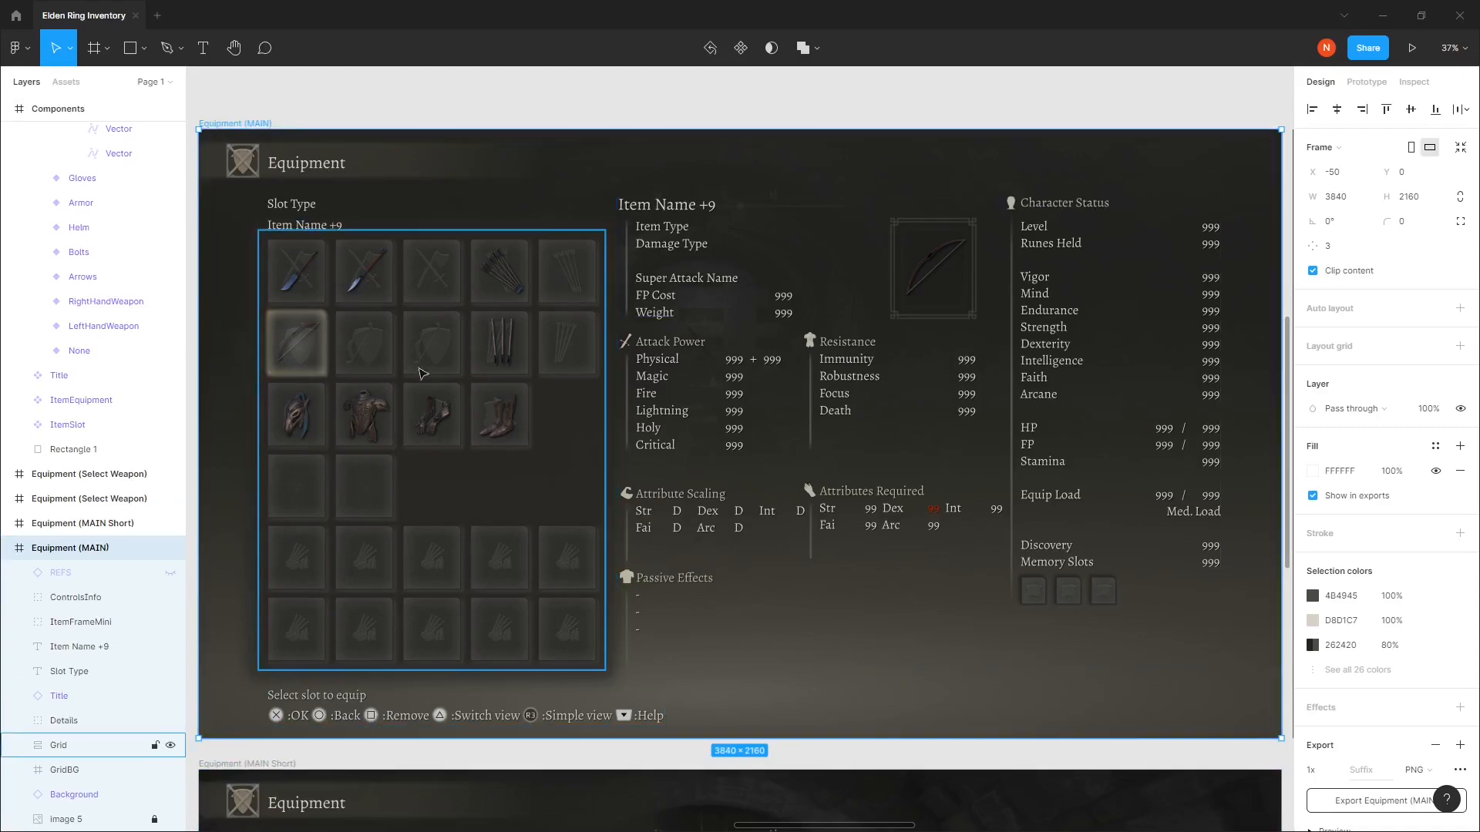
# Drill into the Grid of Equipment (MAIN), through its first row frame, to the third ItemEquipment slot.
pyautogui.click(570, 443)
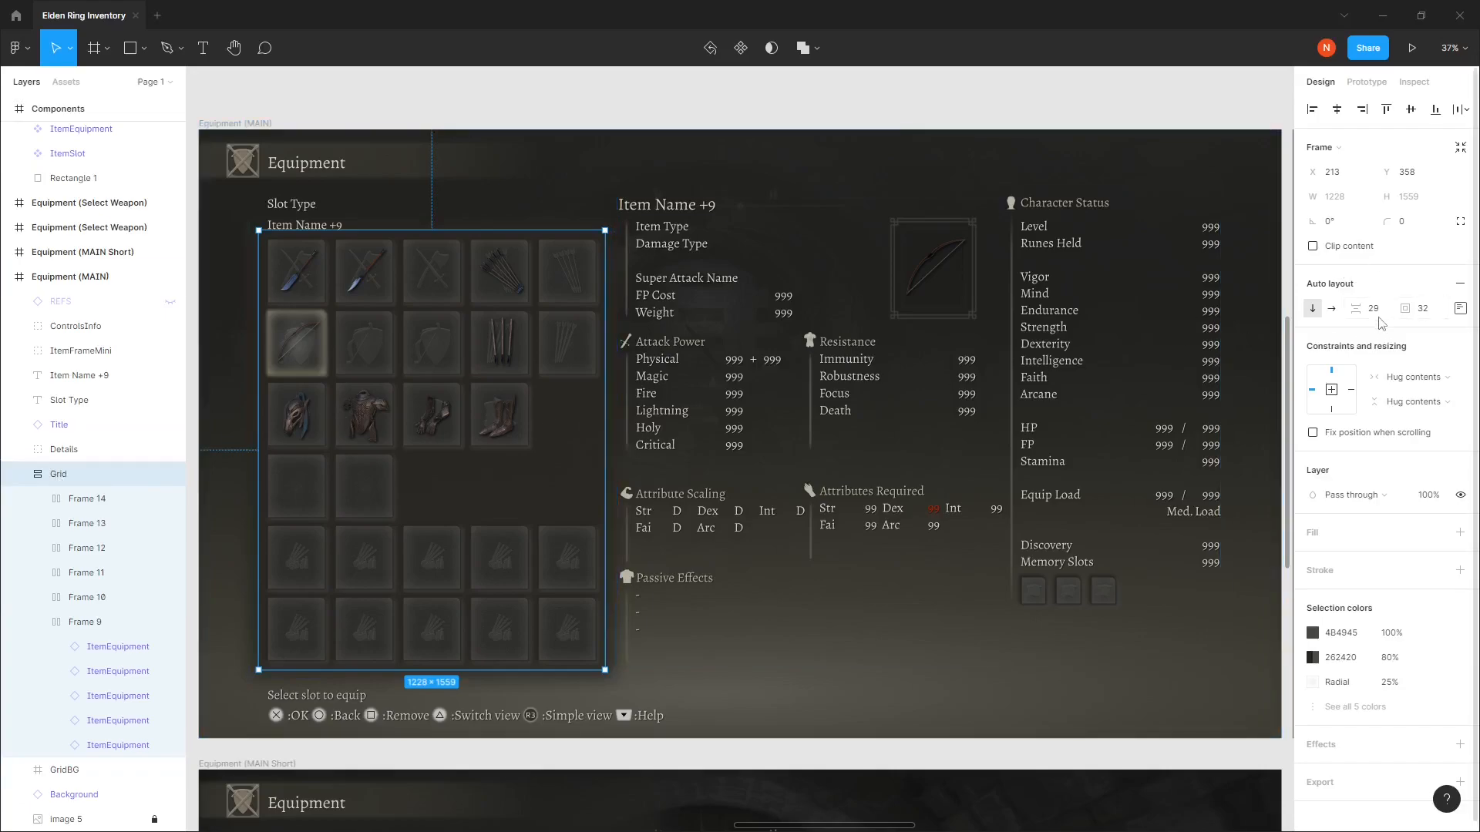
pyautogui.click(86, 622)
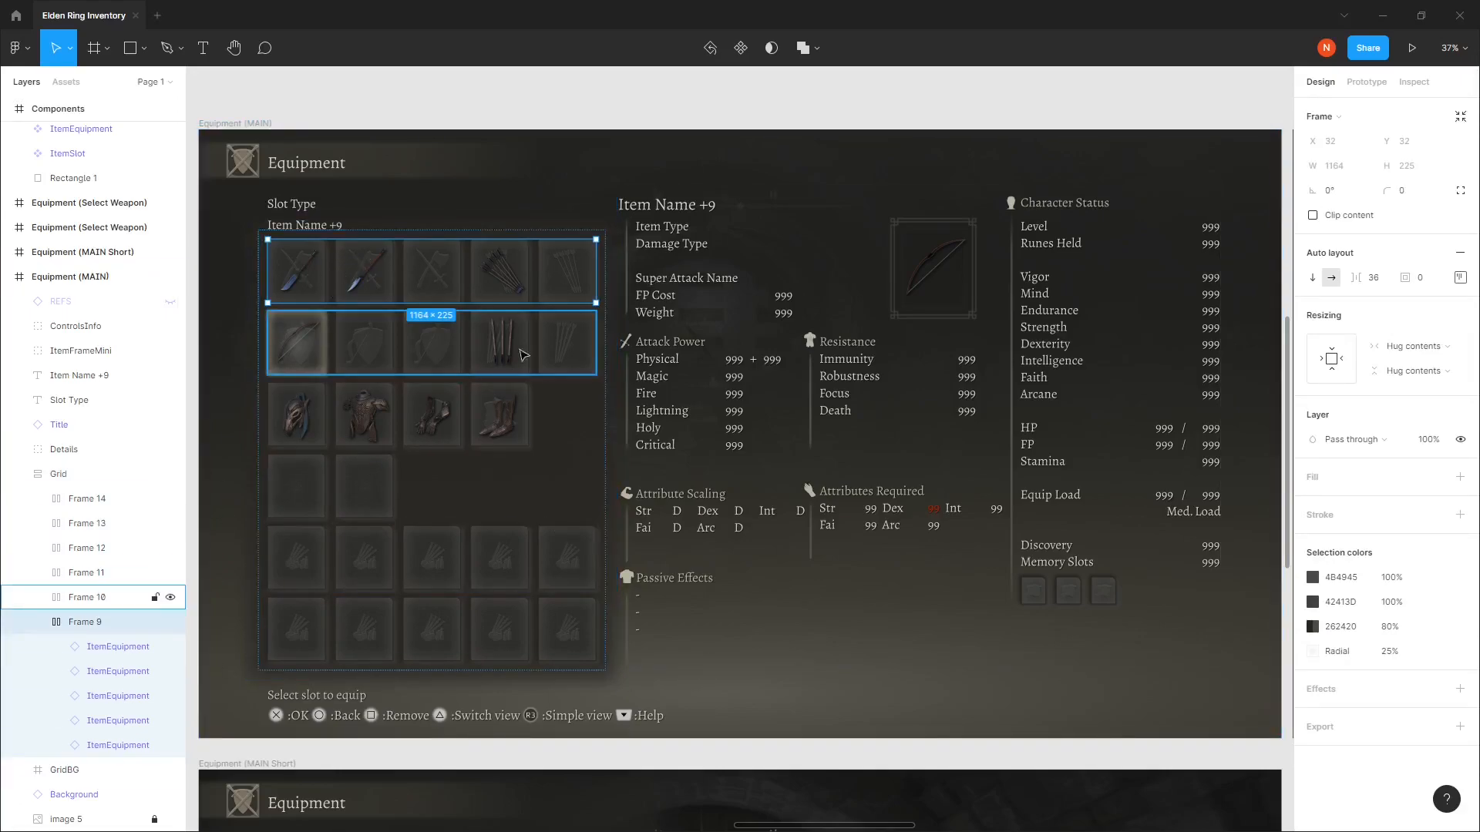
pyautogui.click(107, 698)
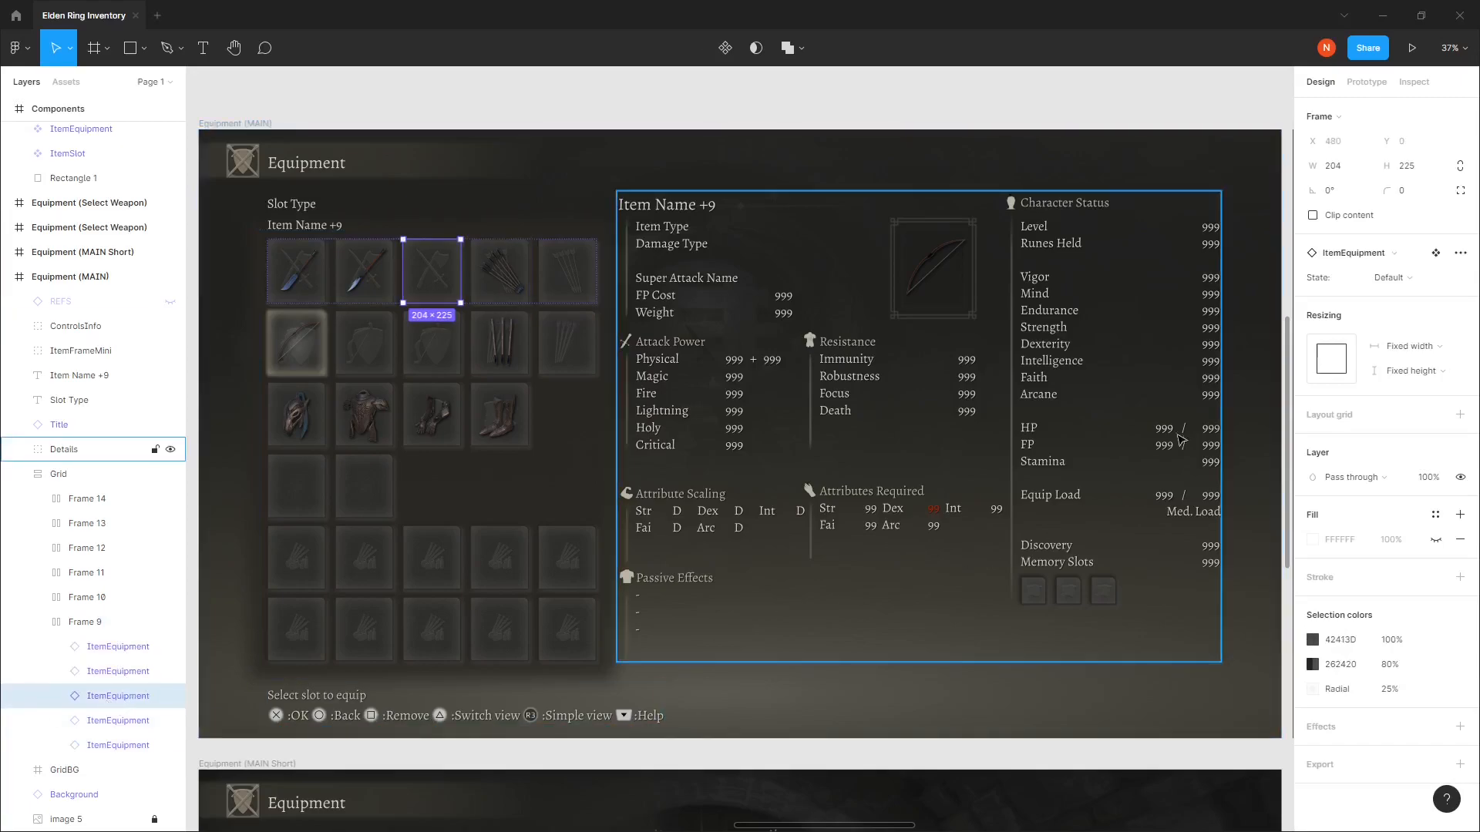
# Switch the third slot instance's State variant to Selected and back to Default.
pyautogui.click(1395, 281)
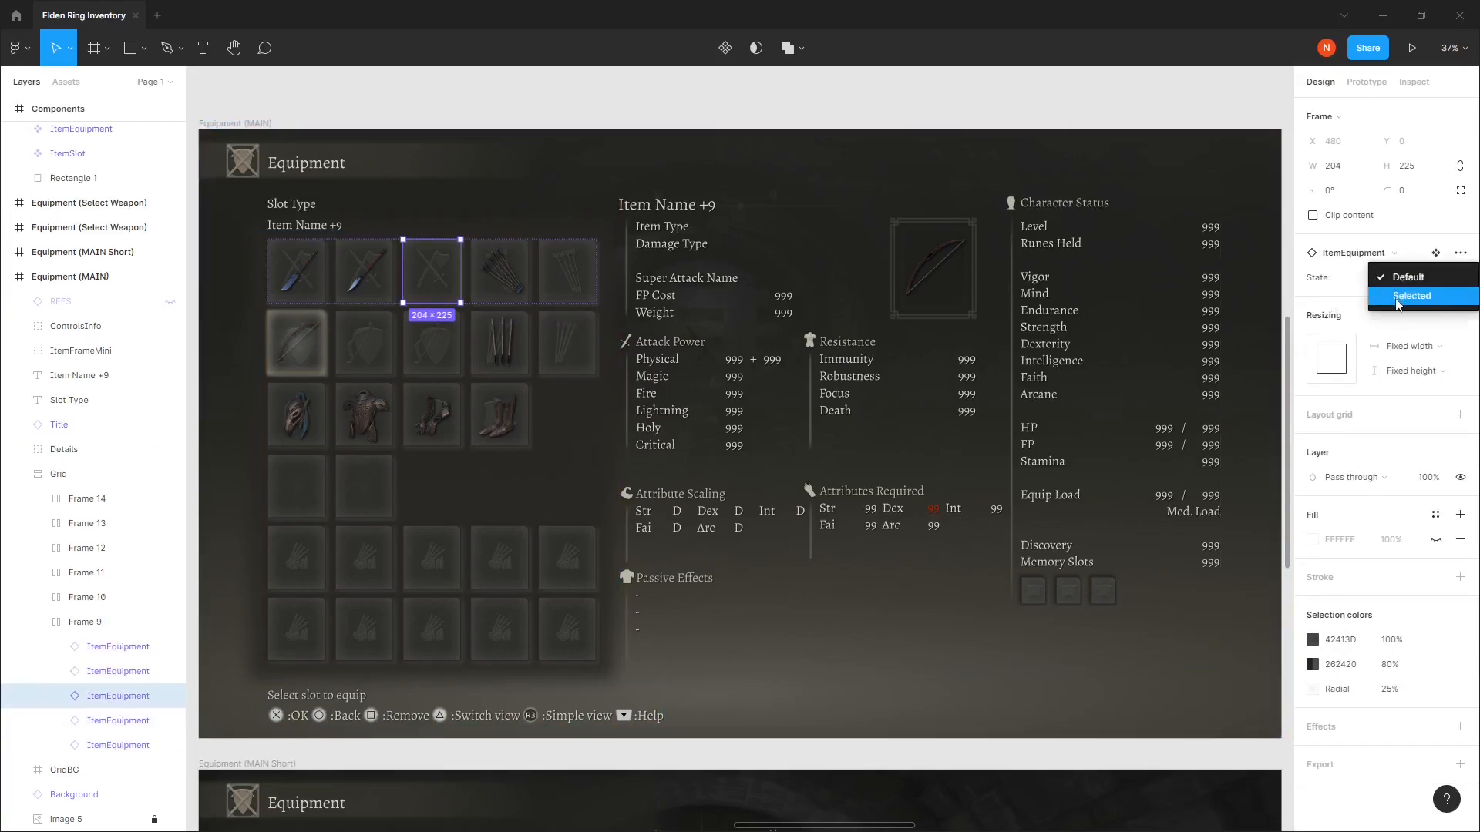
pyautogui.click(1396, 299)
pyautogui.click(1396, 282)
pyautogui.click(1401, 261)
pyautogui.click(1402, 282)
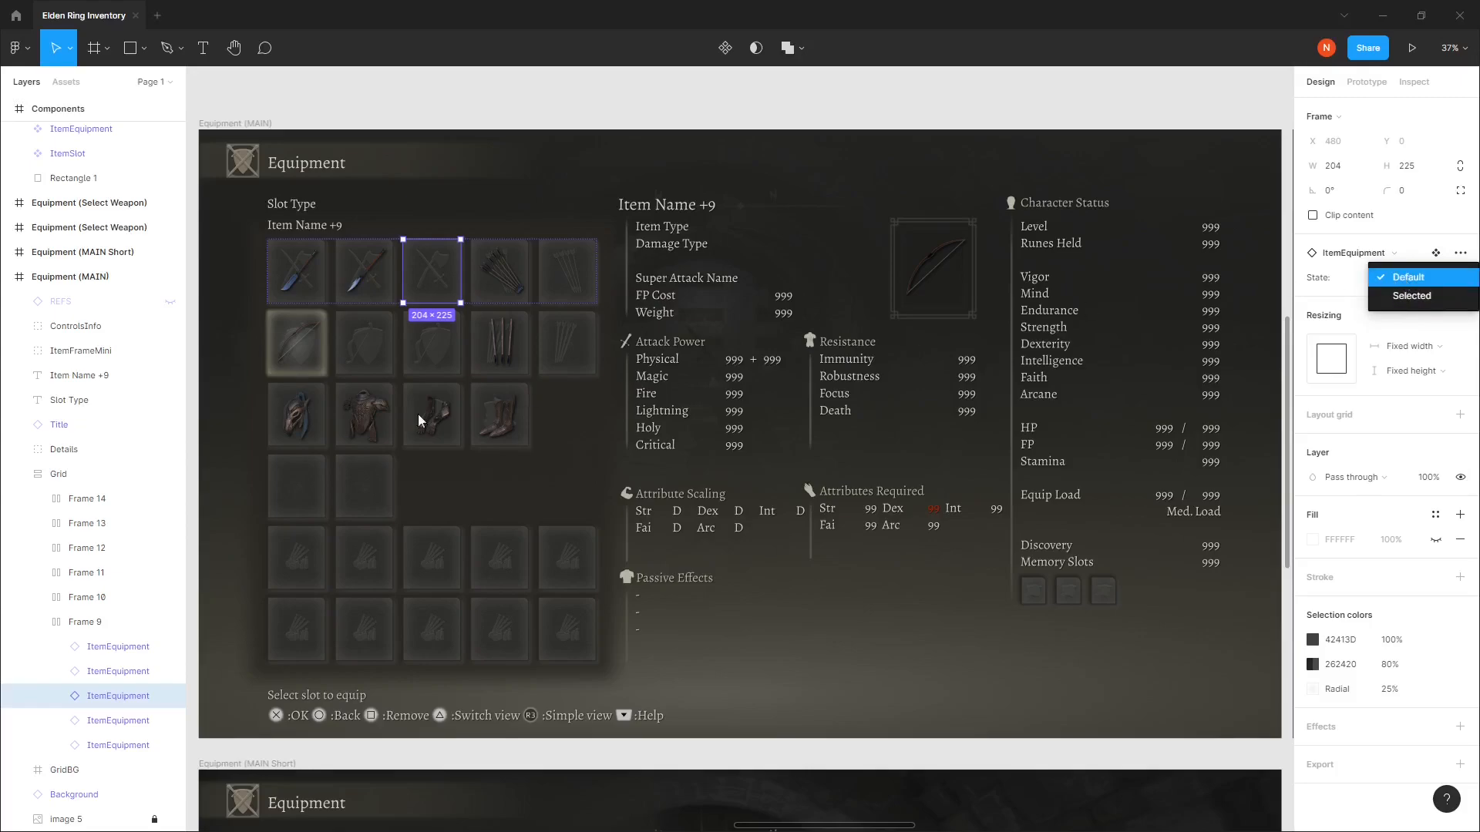
pyautogui.click(1408, 280)
# Go to the main ItemEquipment component of the selected slot instance.
pyautogui.click(1436, 253)
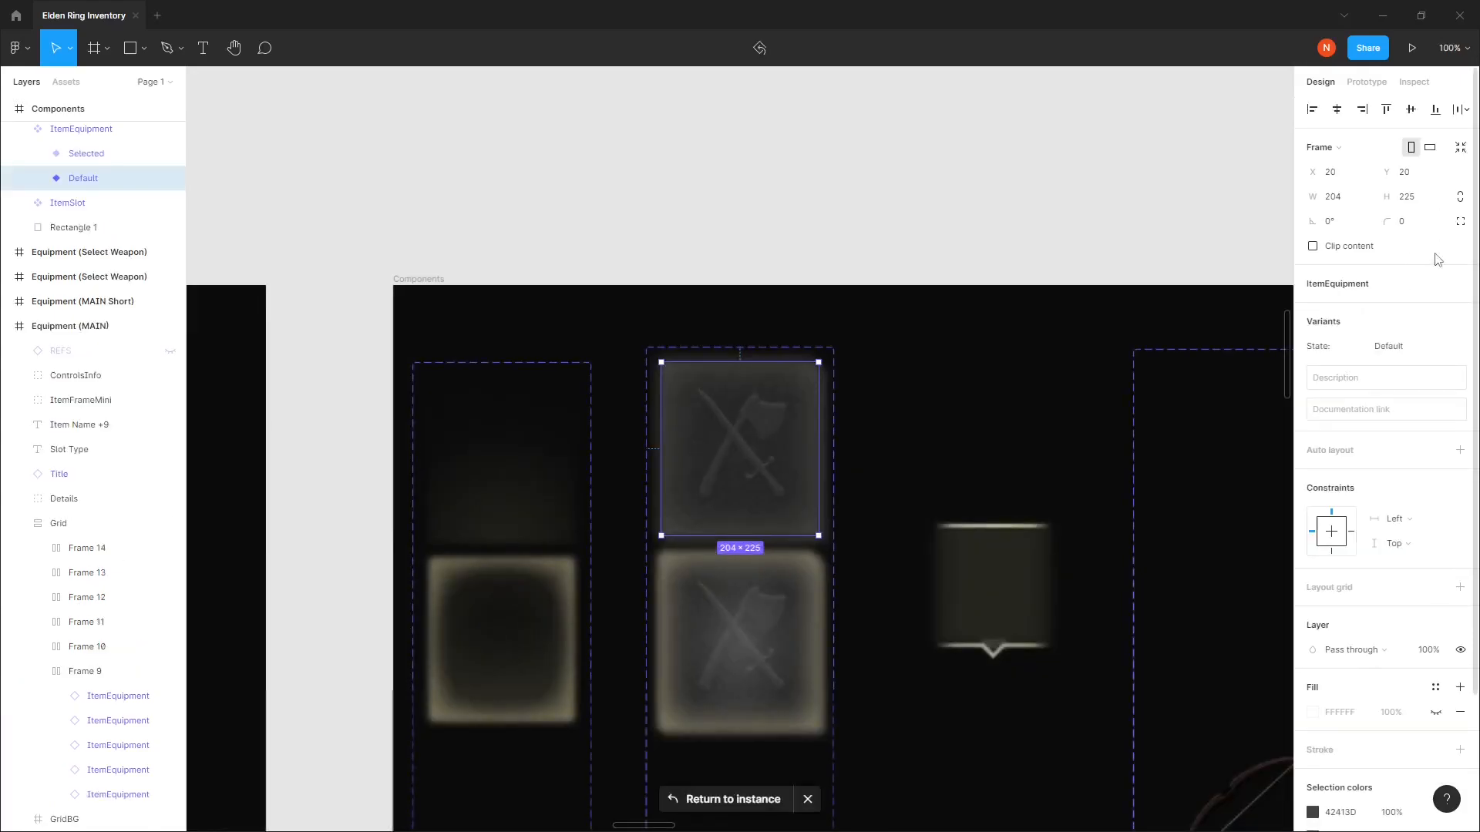
# Compare the Selected and Default variants of ItemEquipment and open the Default variant's contents down to its ItemIcon layer.
pyautogui.moveTo(978, 583); pyautogui.dragTo(965, 437)
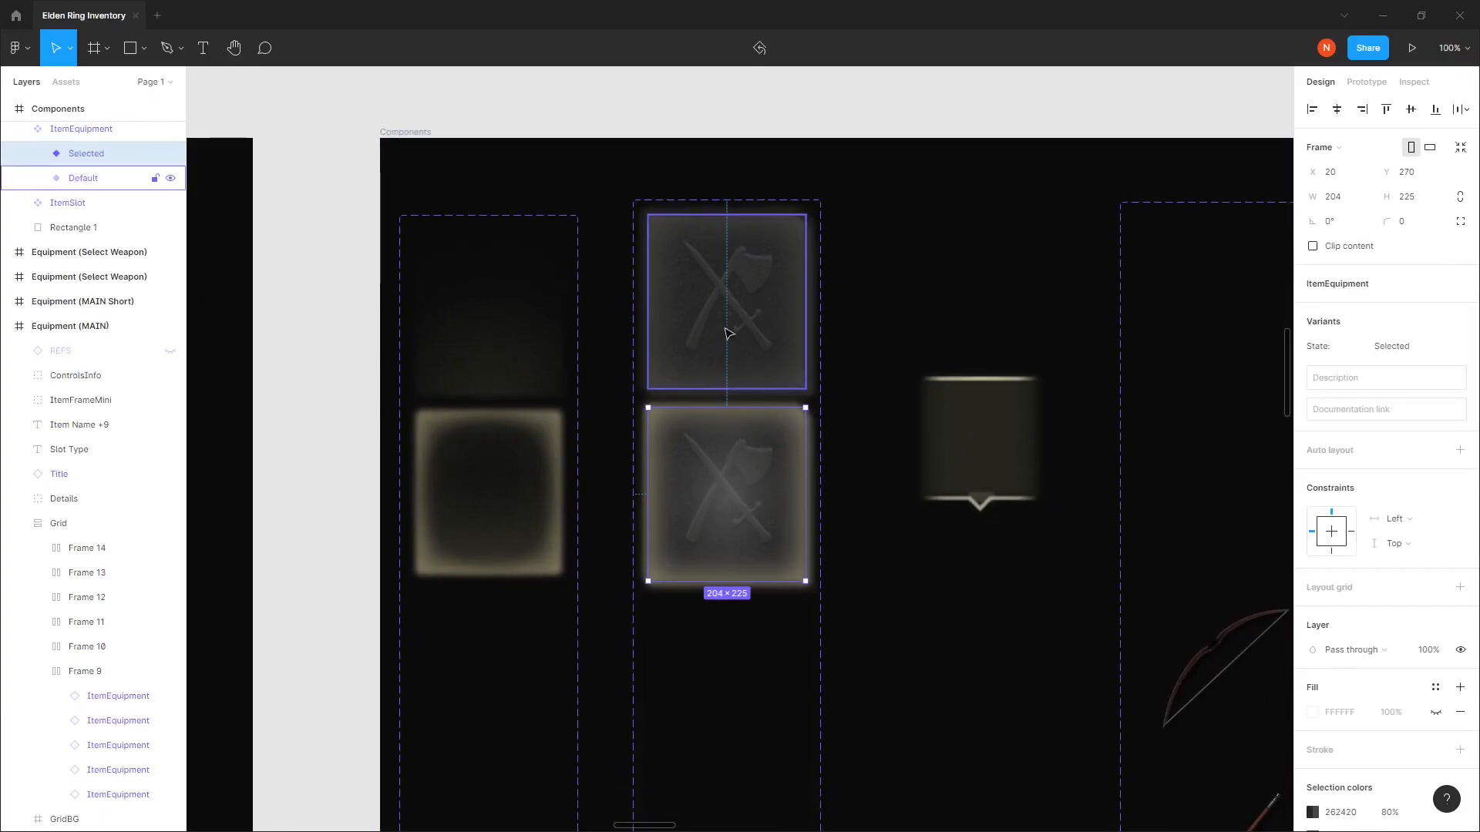
pyautogui.click(86, 153)
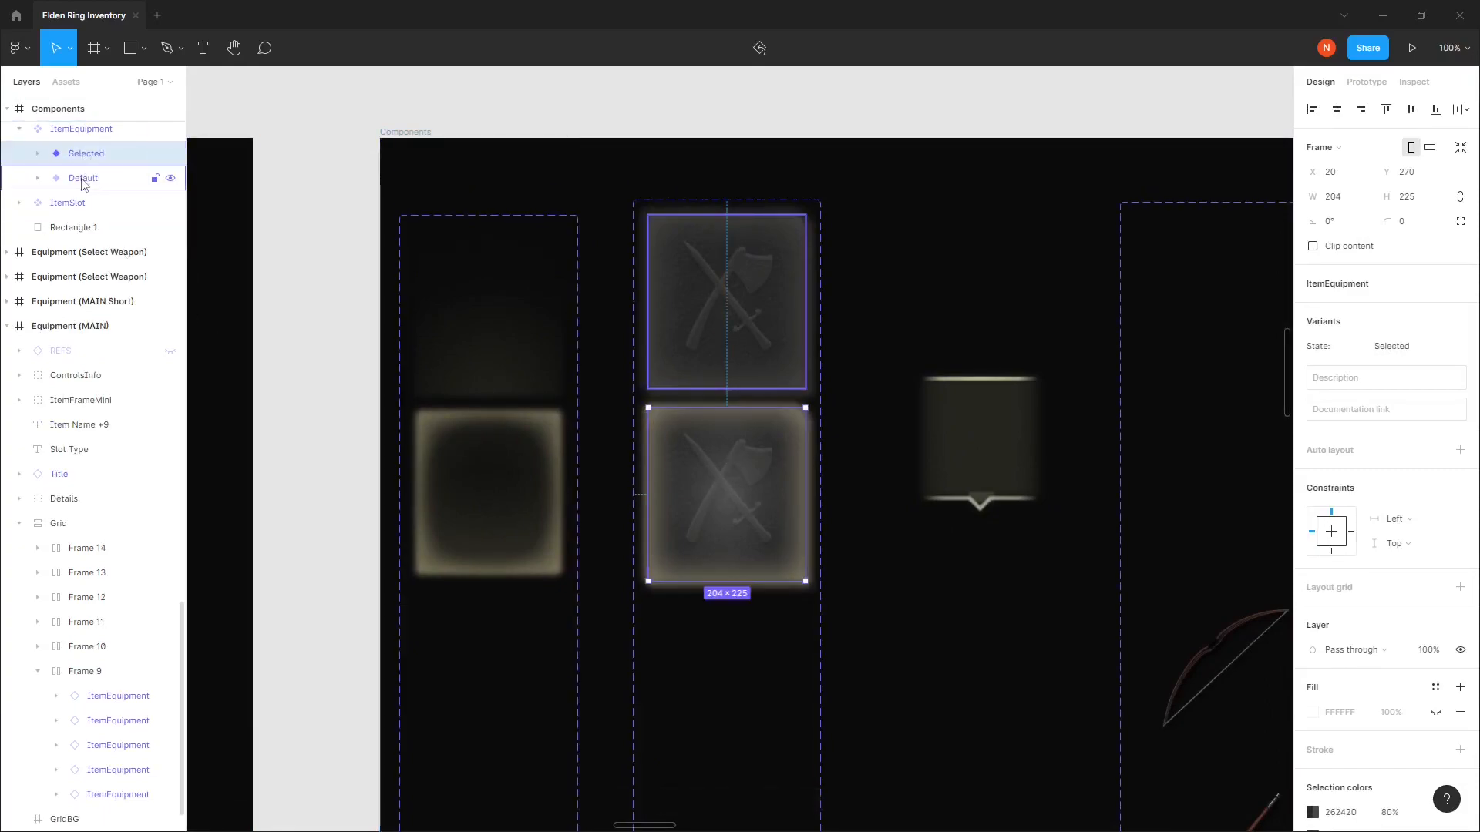
pyautogui.scroll(3, 81, 420)
pyautogui.click(77, 409)
pyautogui.scroll(-2, 663, 593)
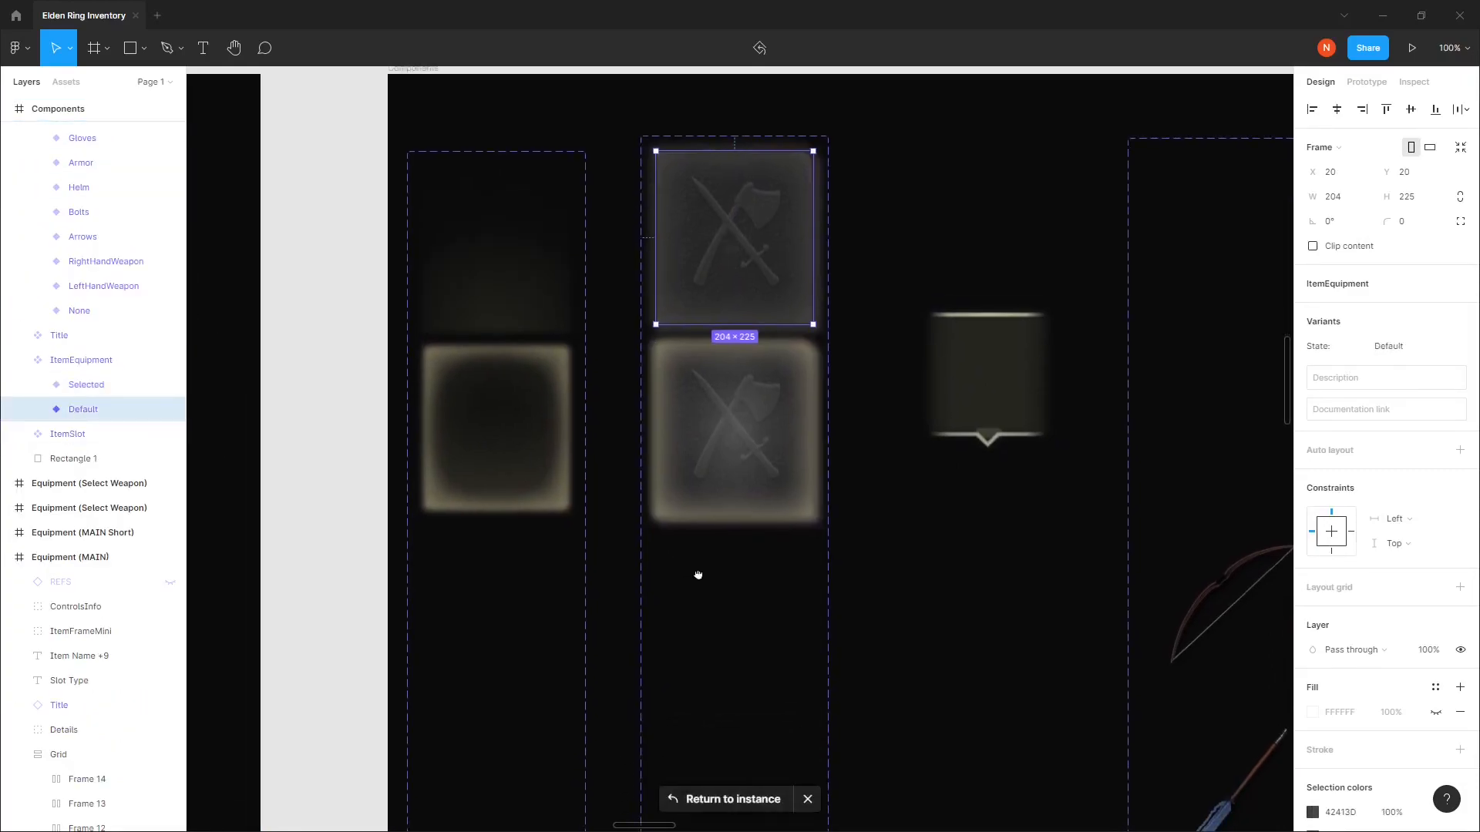
pyautogui.press('Return')
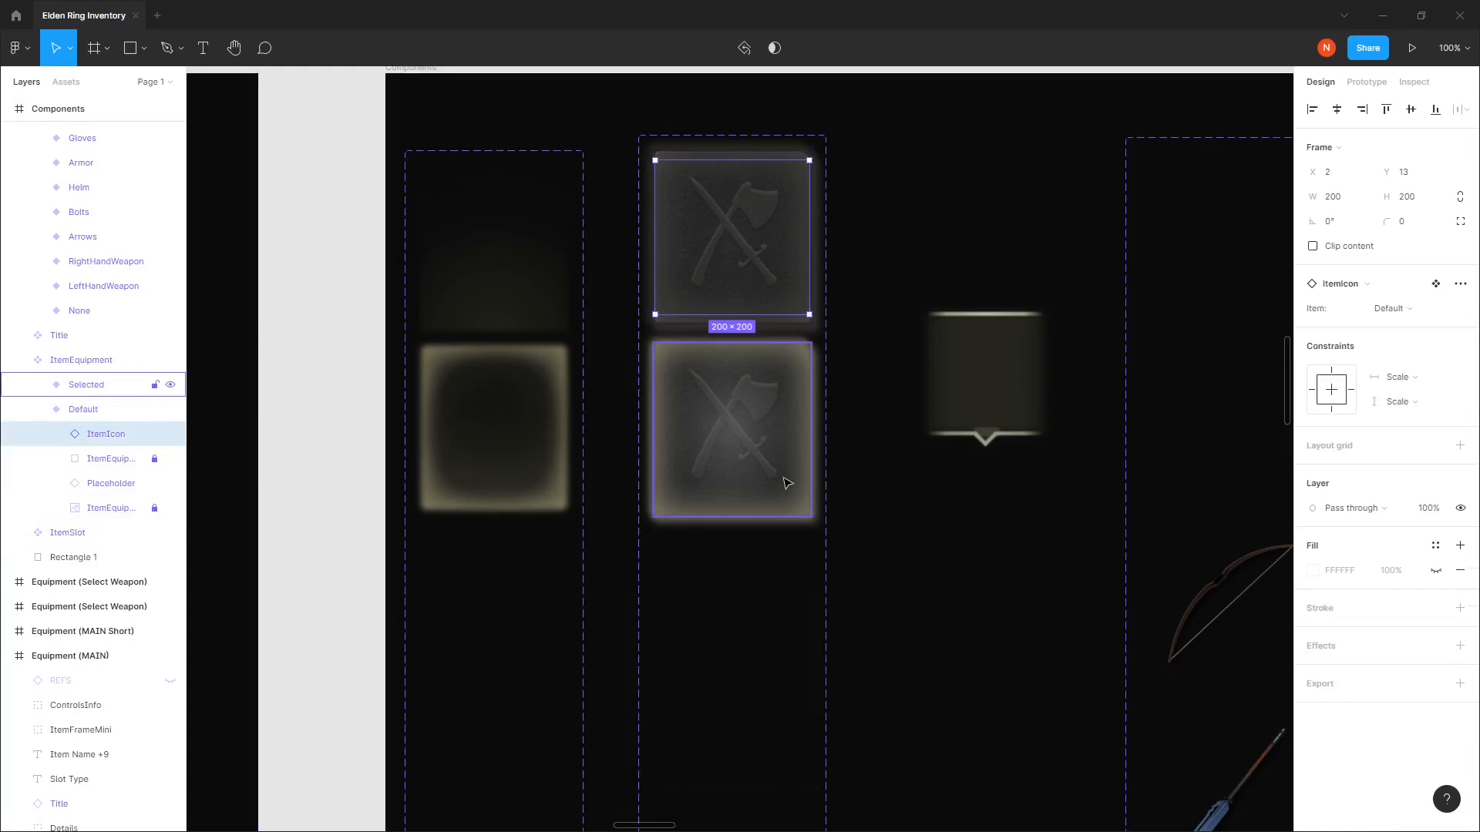
pyautogui.moveTo(766, 500); pyautogui.dragTo(750, 486)
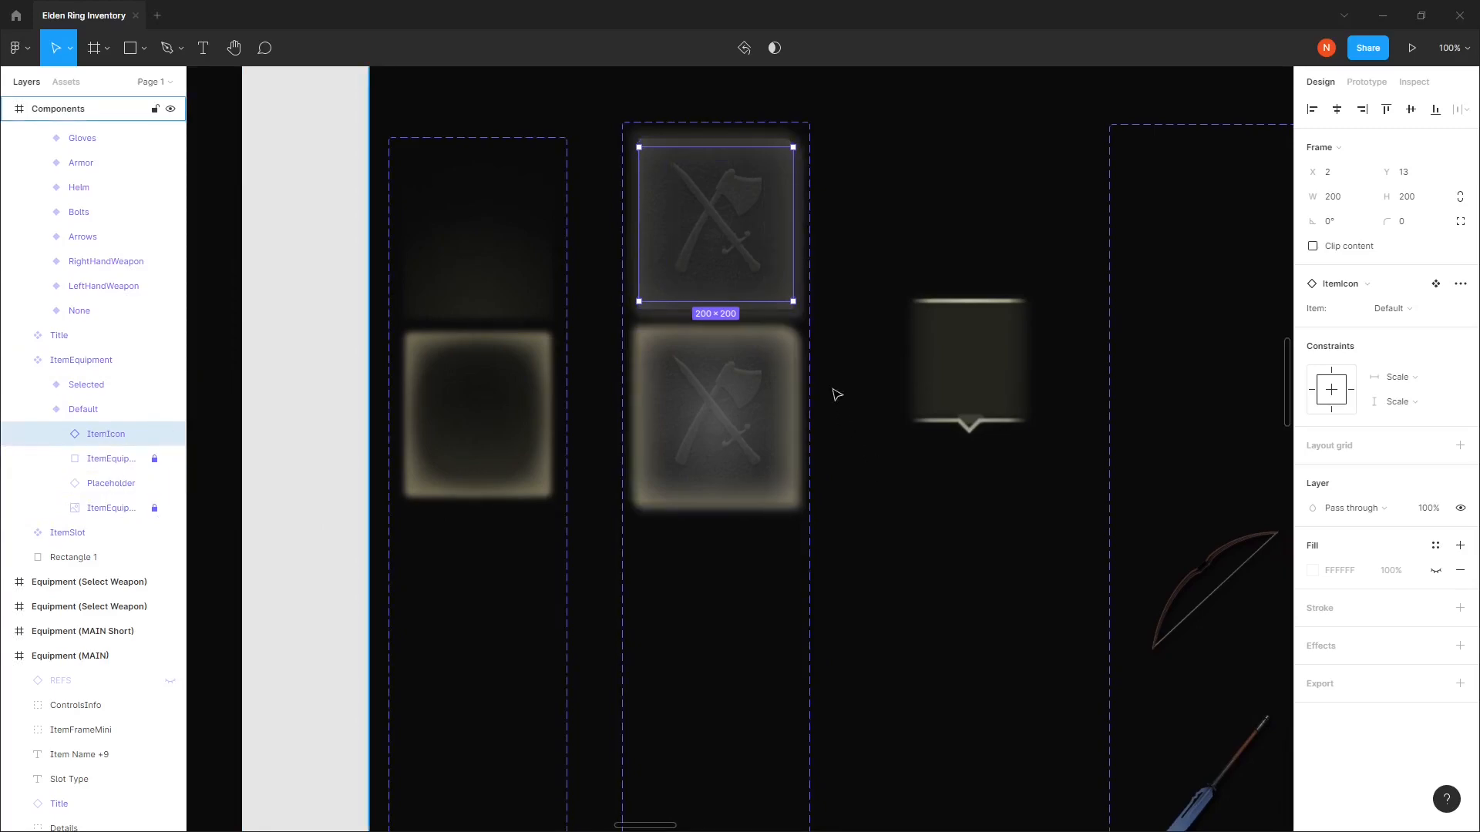
# Try the Bolts item on the Default variant's ItemIcon and set it back to Default.
pyautogui.click(1390, 316)
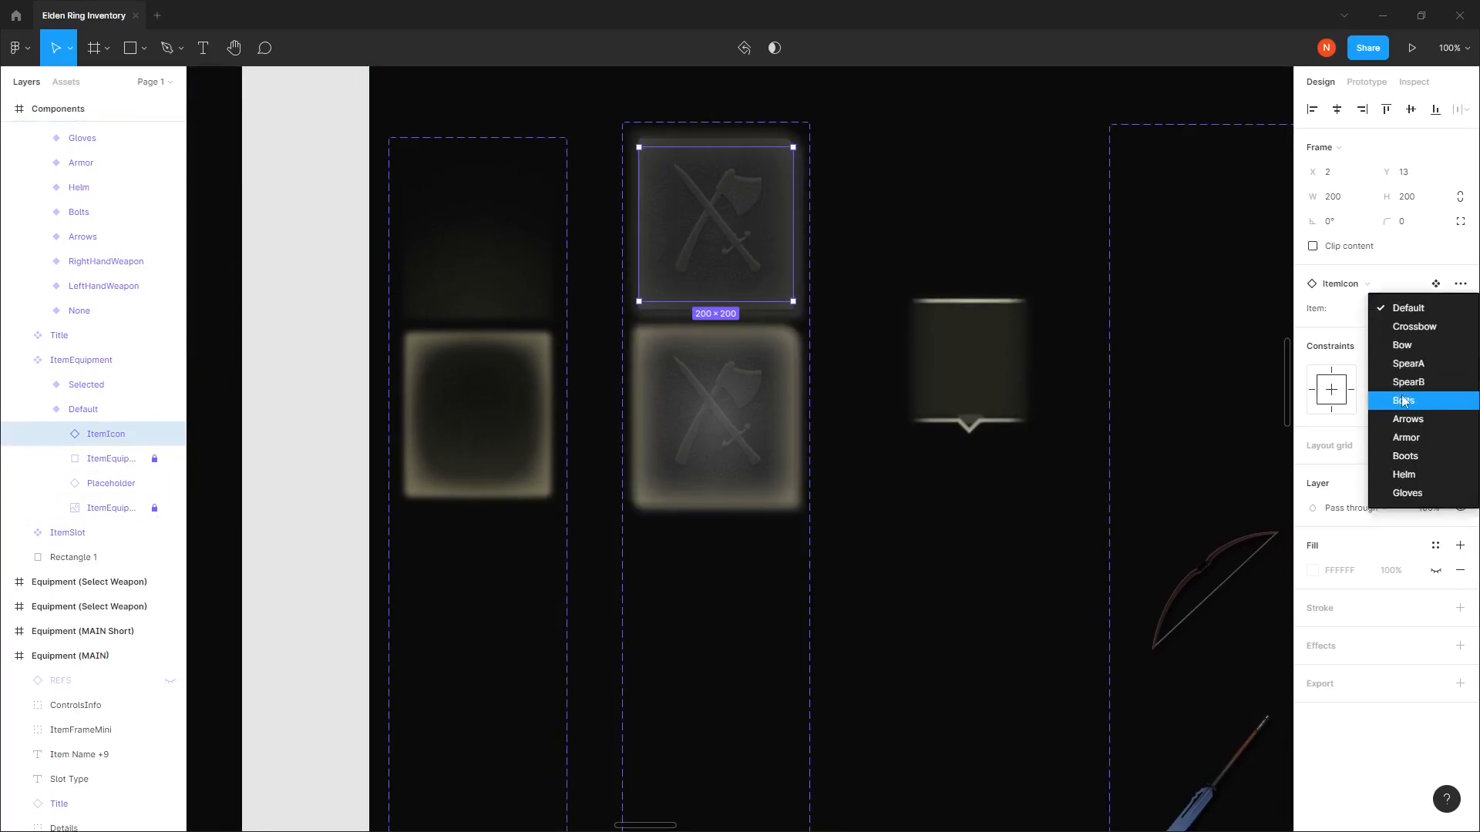
pyautogui.click(1404, 400)
pyautogui.click(1386, 308)
pyautogui.click(1405, 299)
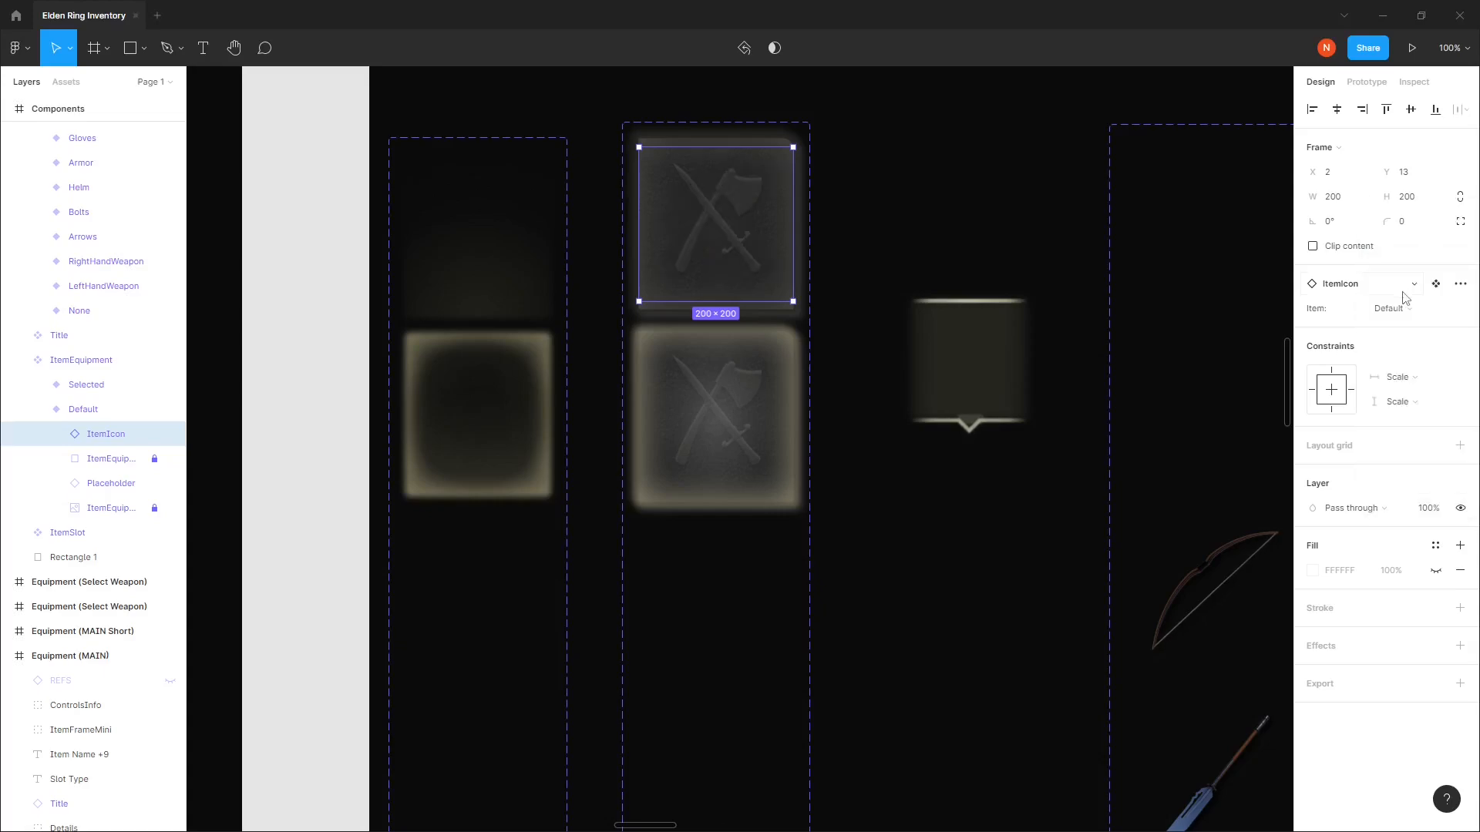
# Cycle the Default variant's Placeholder through several Type options, including Boots, and return it to RightHandWeapon.
pyautogui.click(111, 484)
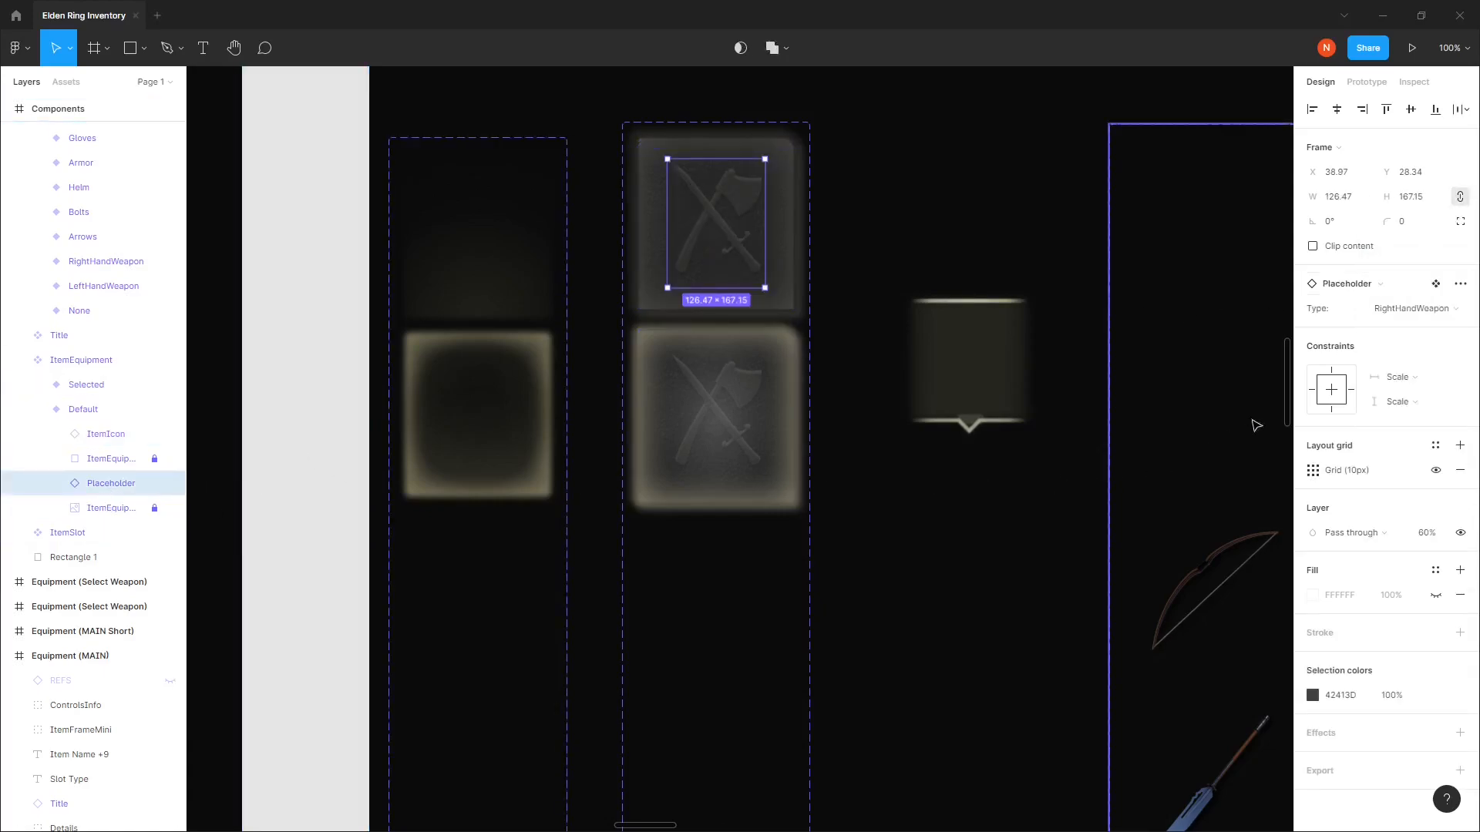
pyautogui.click(1422, 312)
pyautogui.click(1405, 420)
pyautogui.click(1415, 312)
pyautogui.click(1403, 235)
pyautogui.click(1412, 310)
pyautogui.click(1416, 238)
pyautogui.click(1411, 312)
pyautogui.click(1413, 328)
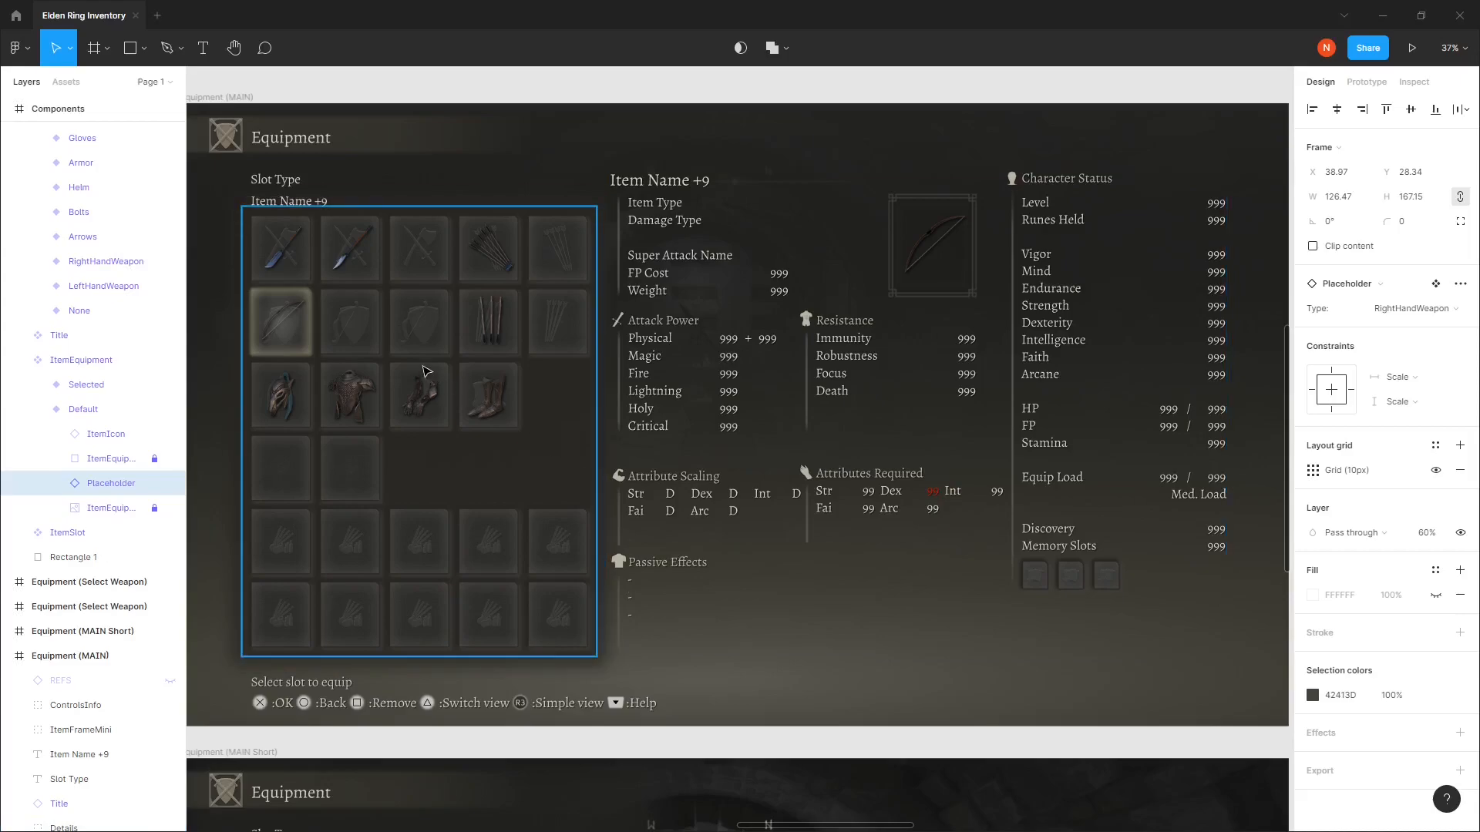
# Switch the ItemIcon in the first grid slot of Equipment (MAIN) to Helm and then back to a spear.
pyautogui.click(281, 254)
pyautogui.click(277, 245)
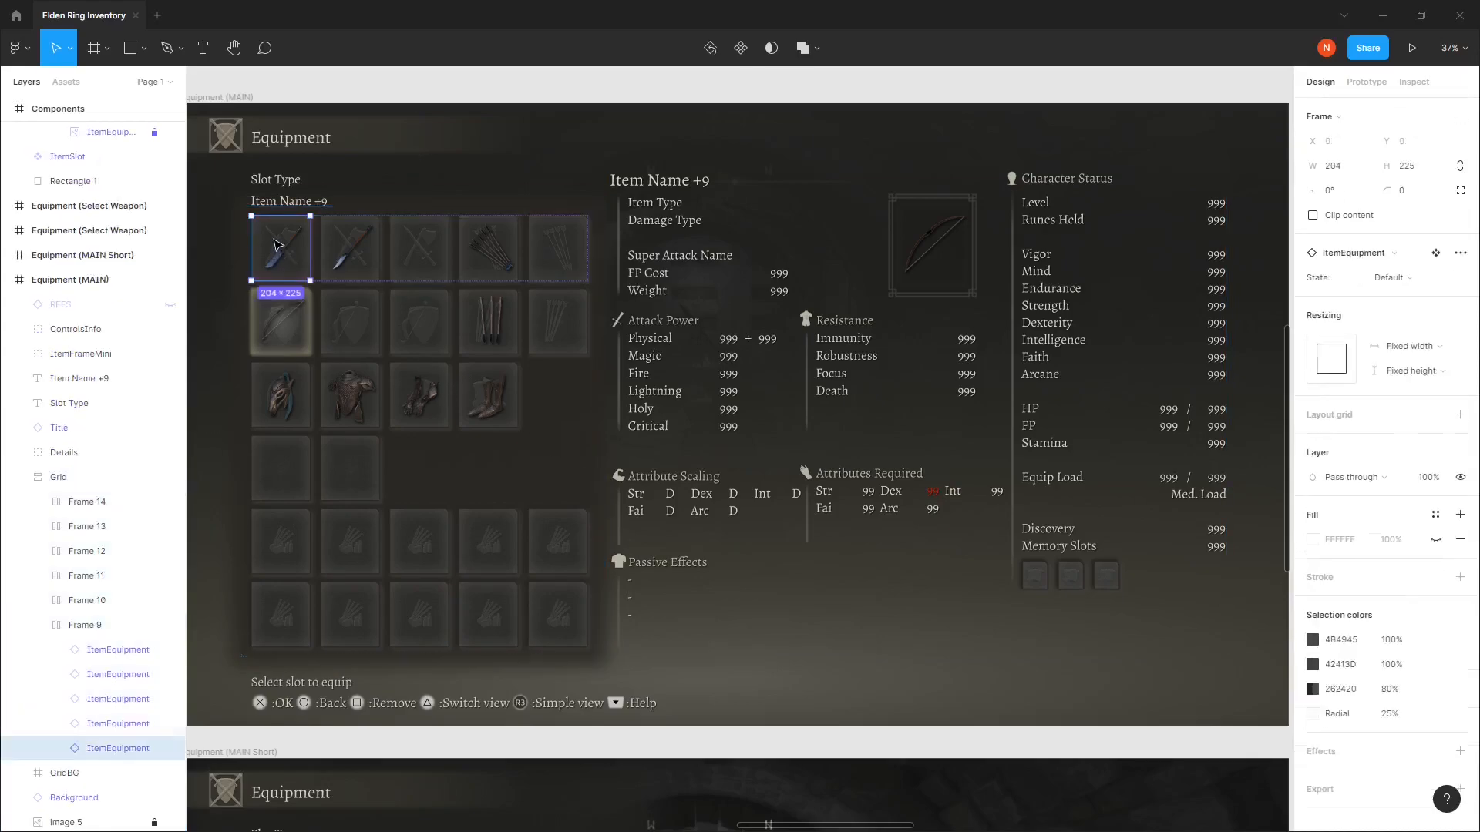
pyautogui.doubleClick(278, 245)
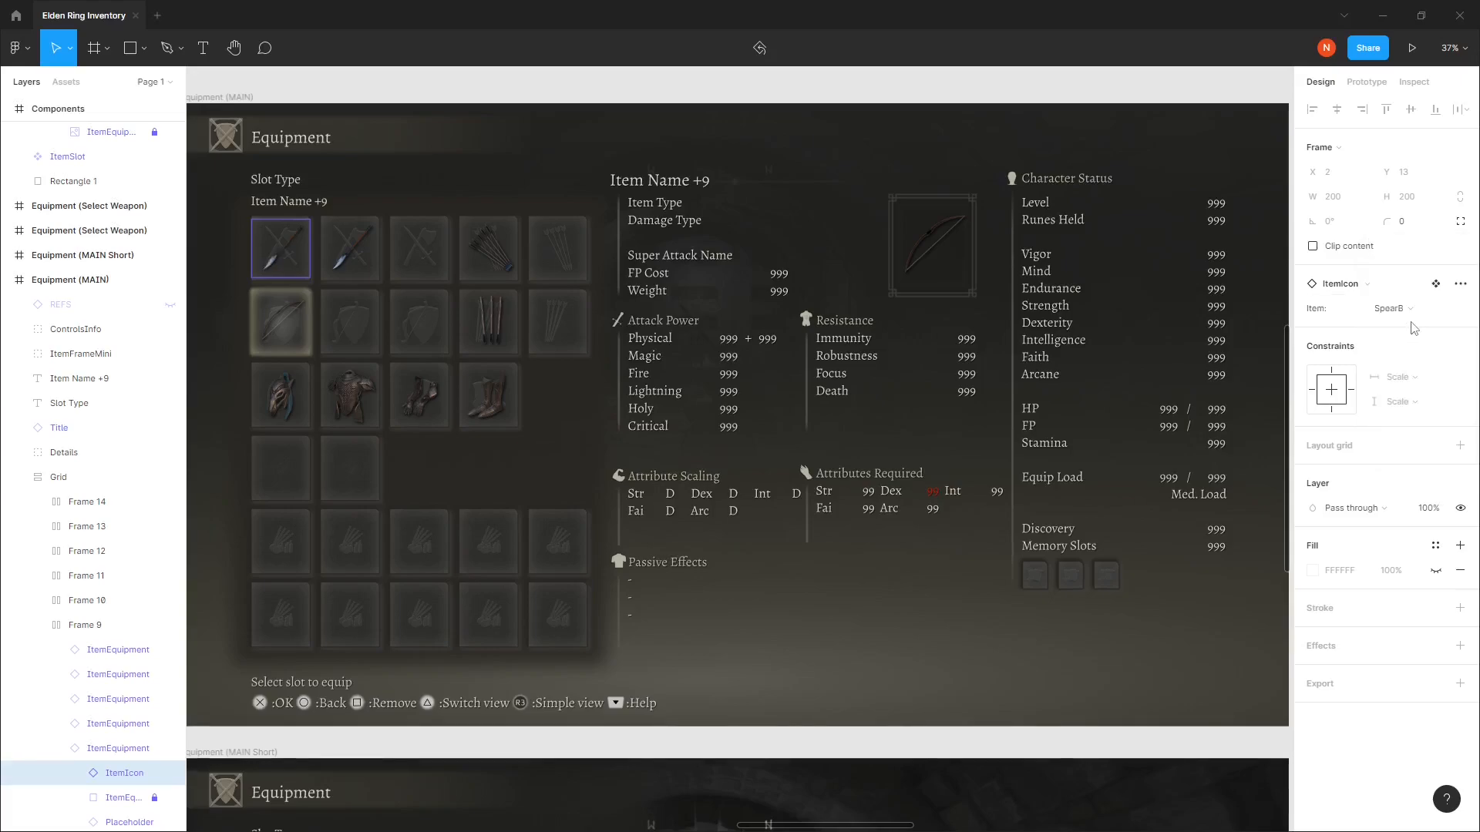
pyautogui.click(1387, 309)
pyautogui.click(1416, 401)
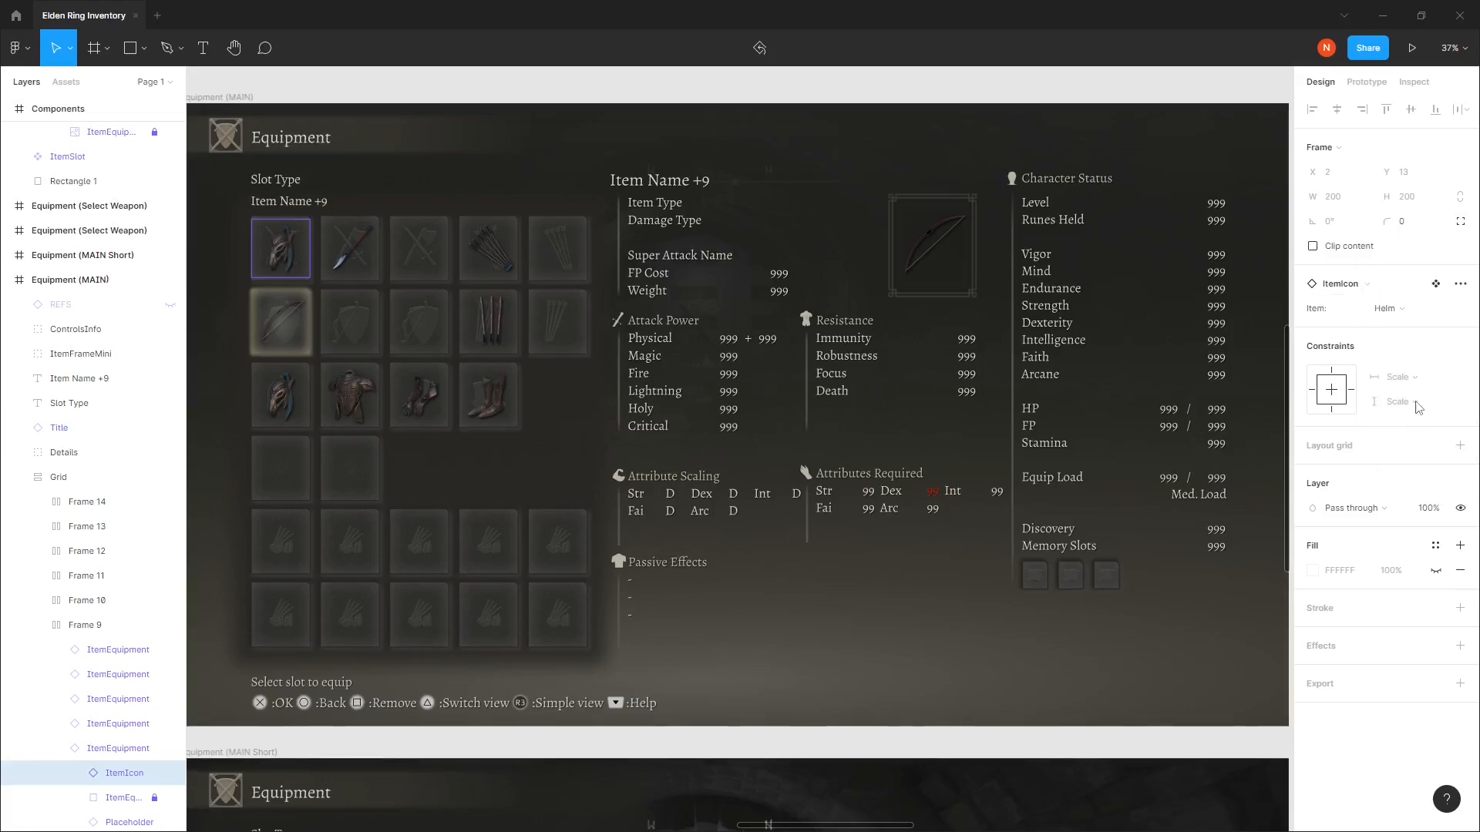
pyautogui.click(1394, 310)
pyautogui.click(1418, 198)
# Switch the Placeholder Type in the third slot of the grid's first row to Boots and then to Armor.
pyautogui.doubleClick(418, 249)
pyautogui.click(110, 775)
pyautogui.click(1400, 308)
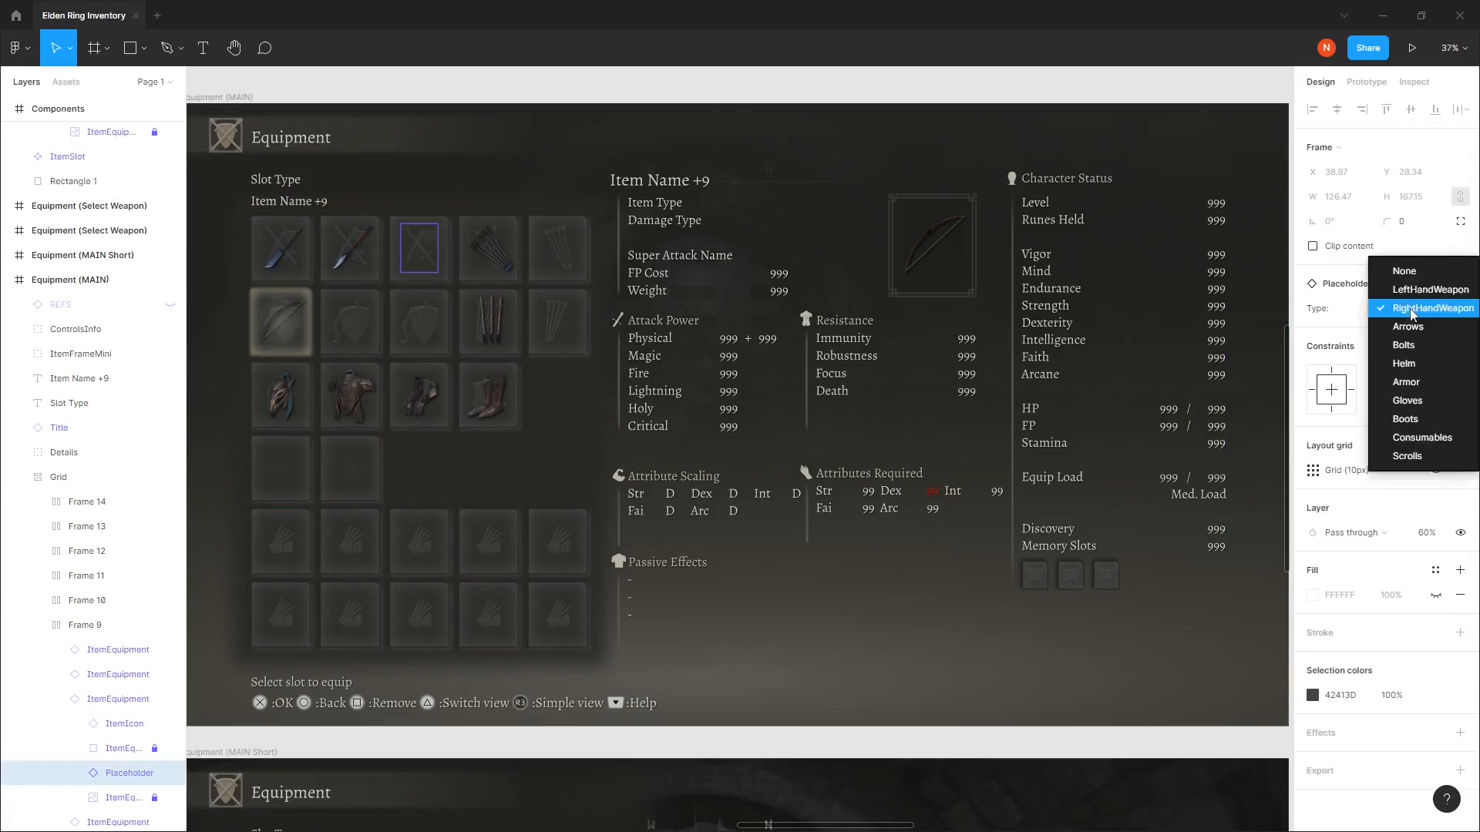
pyautogui.click(1404, 422)
pyautogui.click(1415, 310)
pyautogui.click(1417, 271)
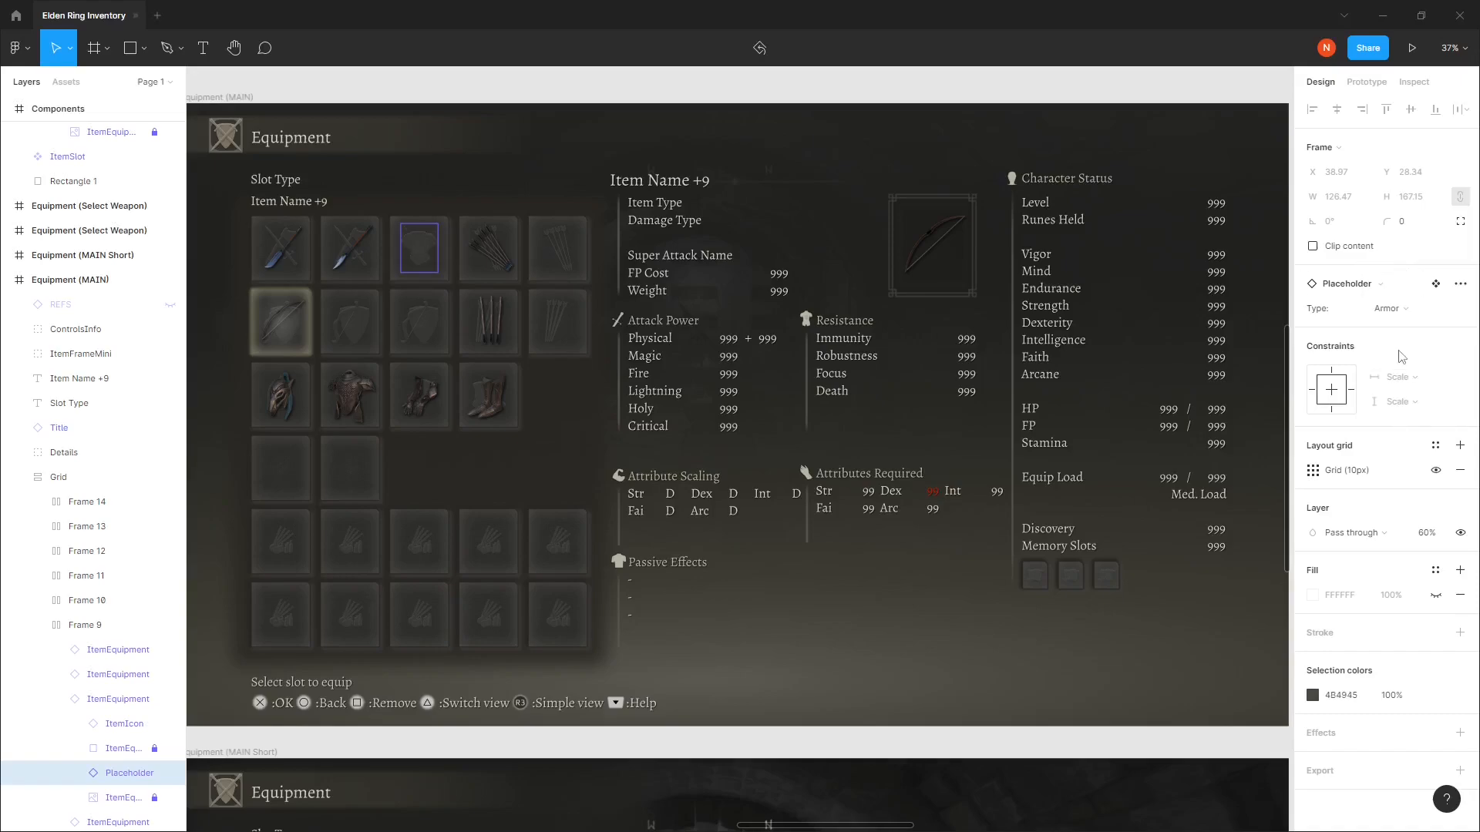
# Undo the trial variant changes made to the grid slots.
pyautogui.hotkey('ctrl', 'z')
pyautogui.hotkey('ctrl', 'z')
pyautogui.hotkey('ctrl', 'z')
pyautogui.hotkey('ctrl', 'z')
# Try the R3 type on the X button beside the :OK label in ControlsInfo and undo it.
pyautogui.scroll(2, 365, 659)
pyautogui.moveTo(427, 574); pyautogui.dragTo(640, 365)
pyautogui.scroll(4, 453, 510)
pyautogui.keyDown('ctrl'); pyautogui.click(400, 540); pyautogui.keyUp('ctrl')
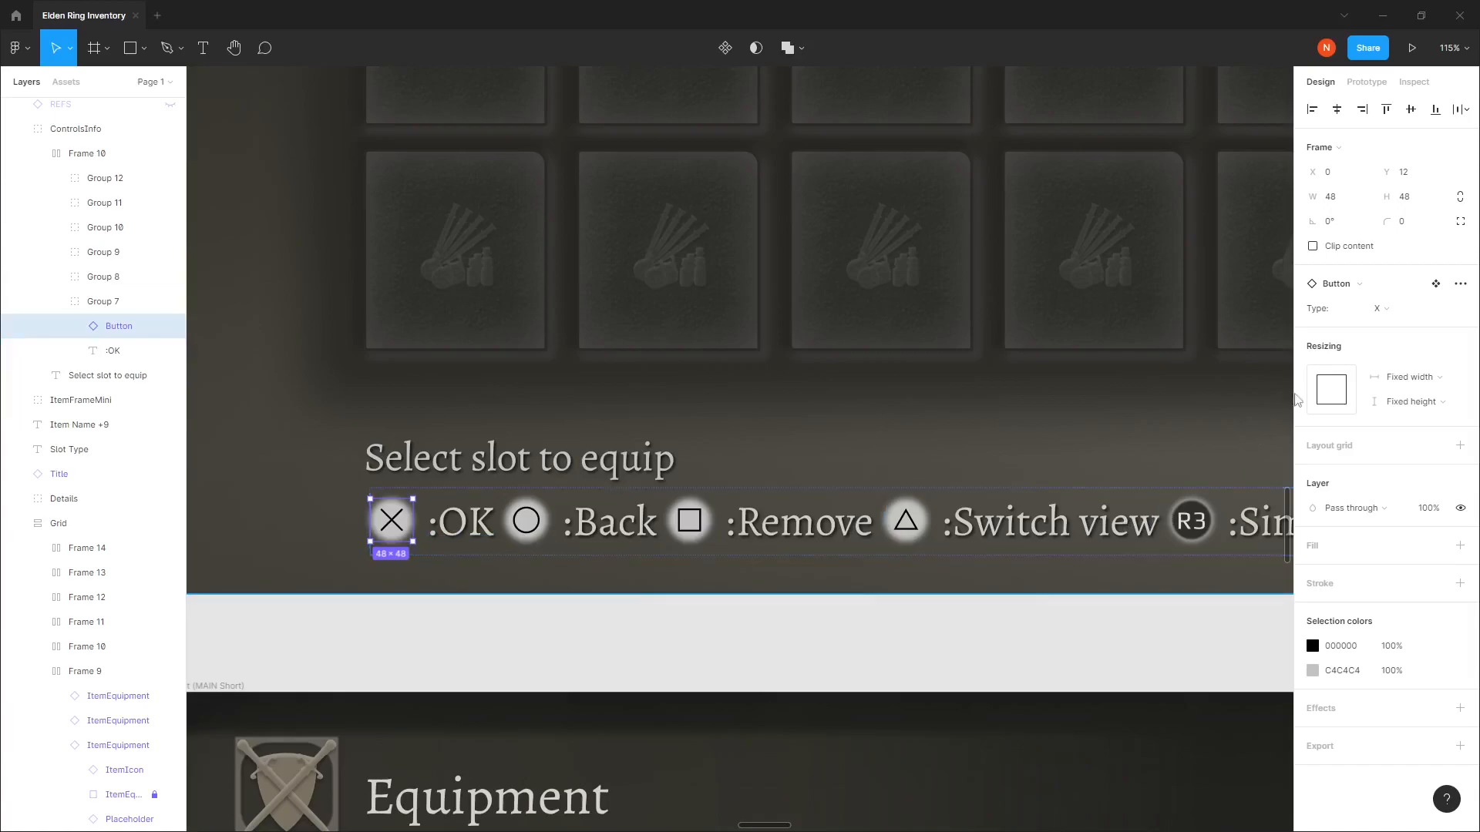
pyautogui.click(1387, 316)
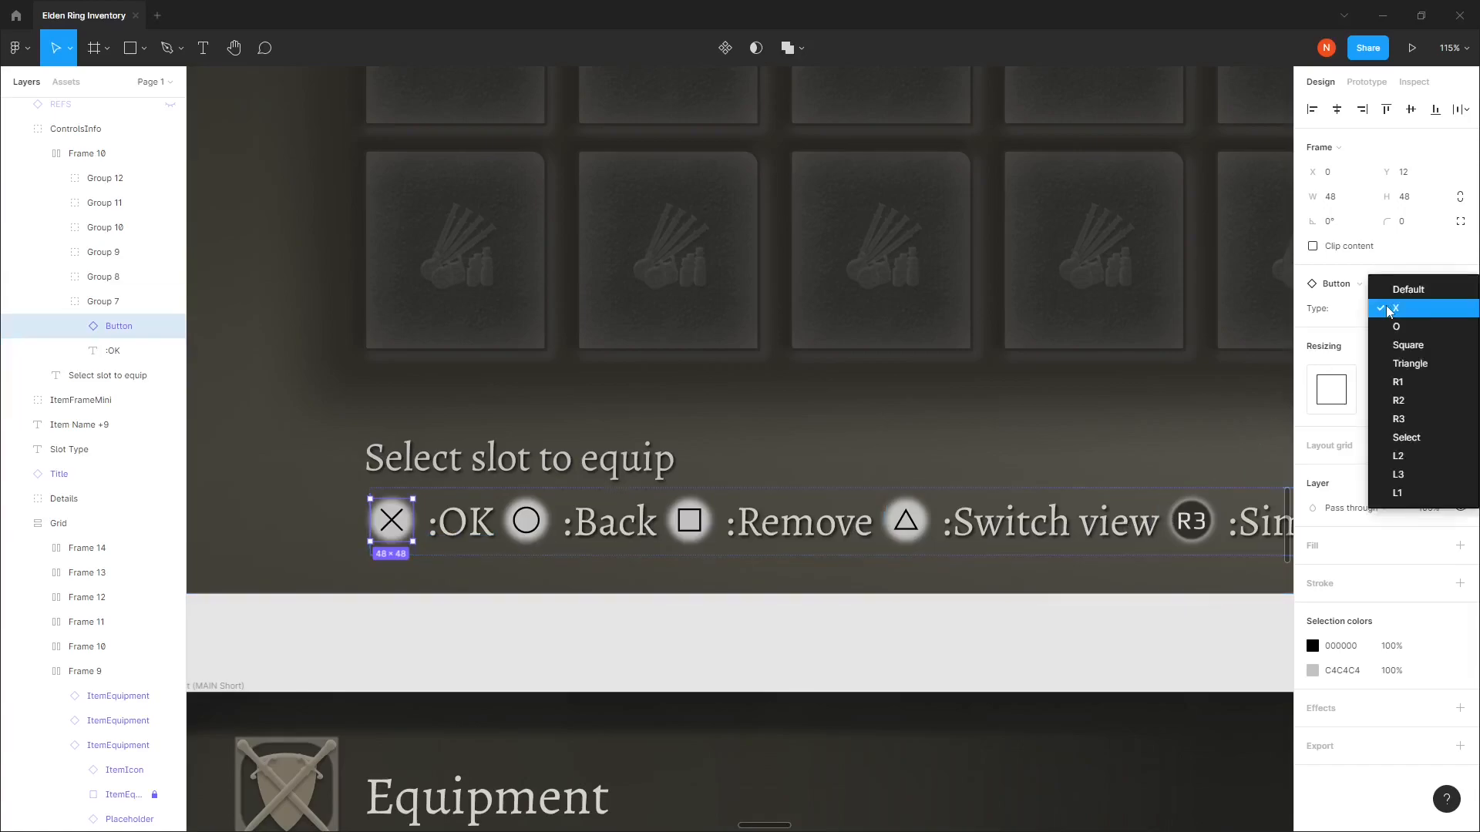
pyautogui.click(1398, 420)
pyautogui.hotkey('ctrl', 'z')
# Inspect the :OK text, the Back group and the auto layout of Frame 10 in ControlsInfo.
pyautogui.click(483, 506)
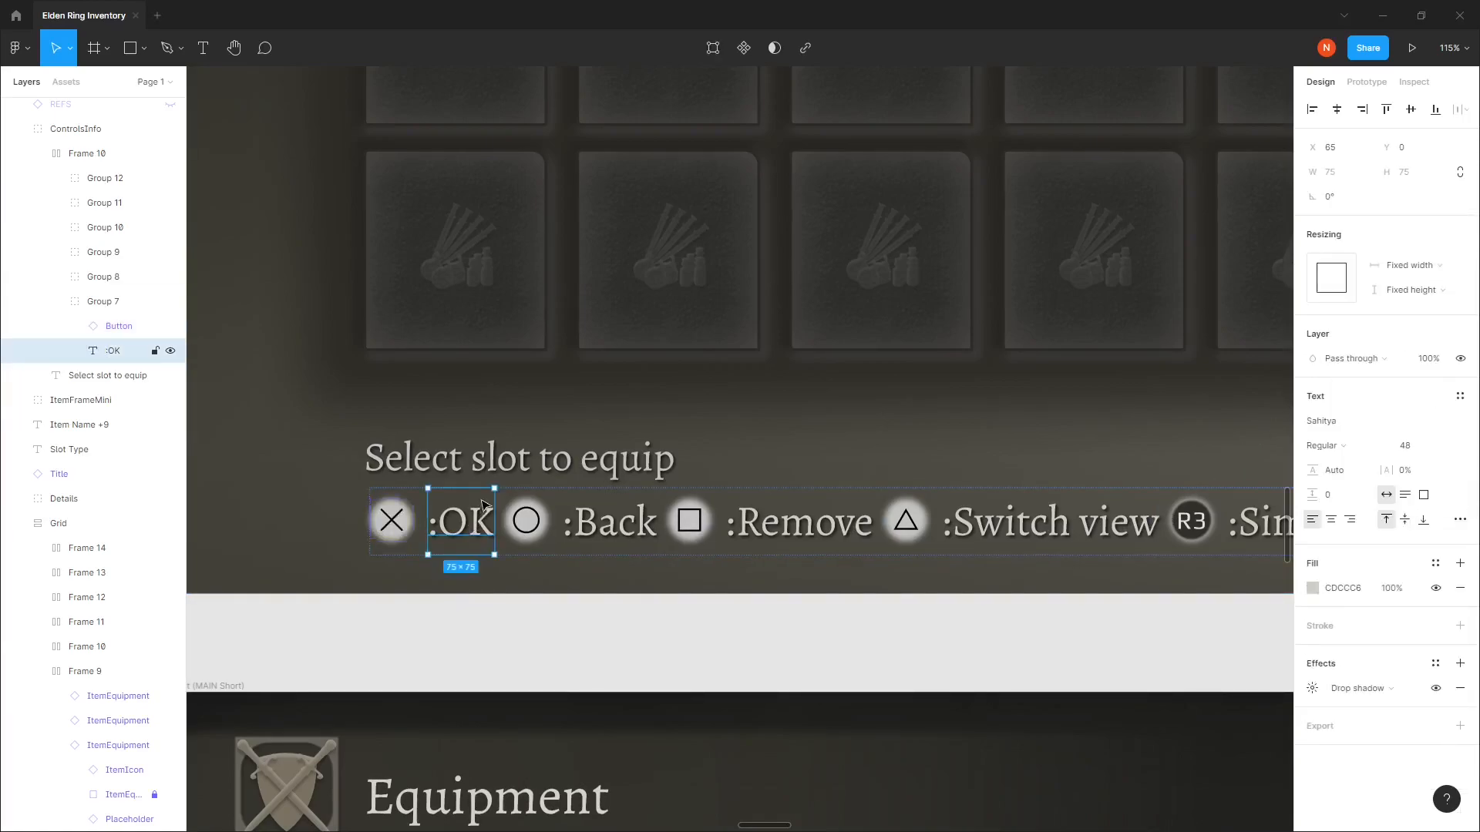
pyautogui.click(577, 501)
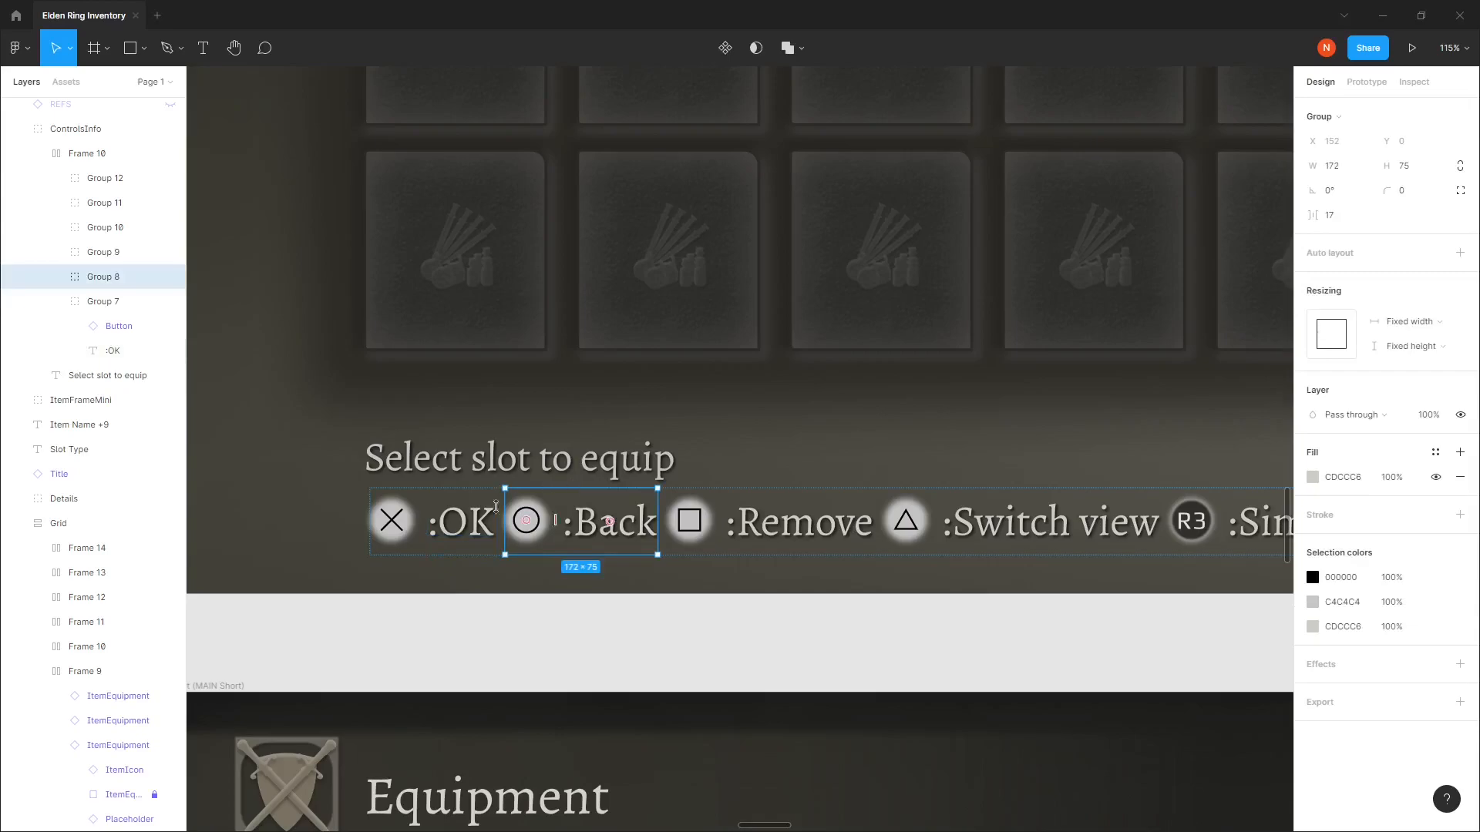
pyautogui.click(85, 154)
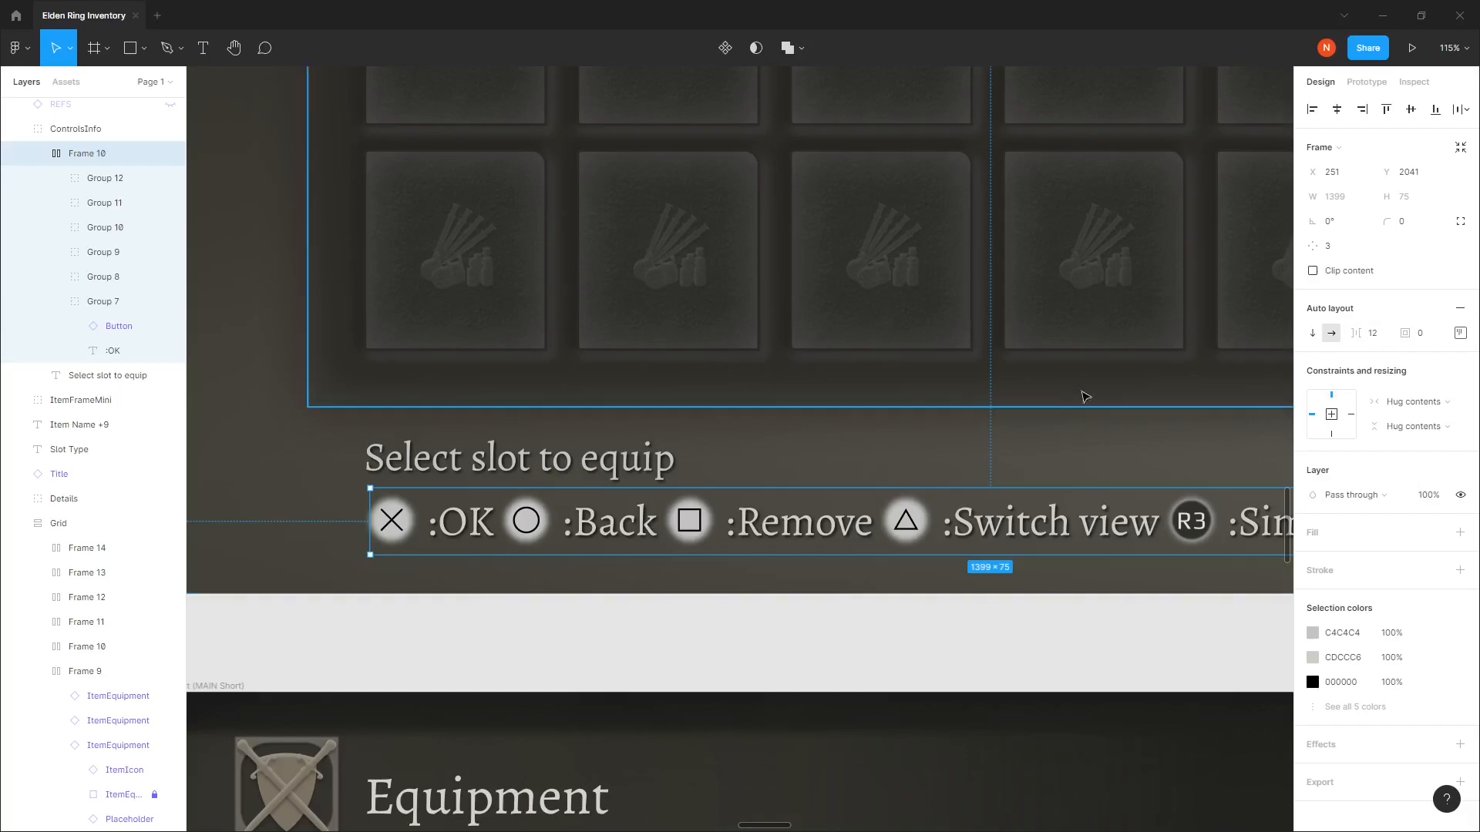
# Toggle the REFS overlay of Equipment (MAIN) on and off to compare the Attack Power block with the reference.
pyautogui.scroll(-5, 1057, 383)
pyautogui.moveTo(1126, 364); pyautogui.dragTo(617, 700)
pyautogui.moveTo(796, 440); pyautogui.dragTo(775, 533)
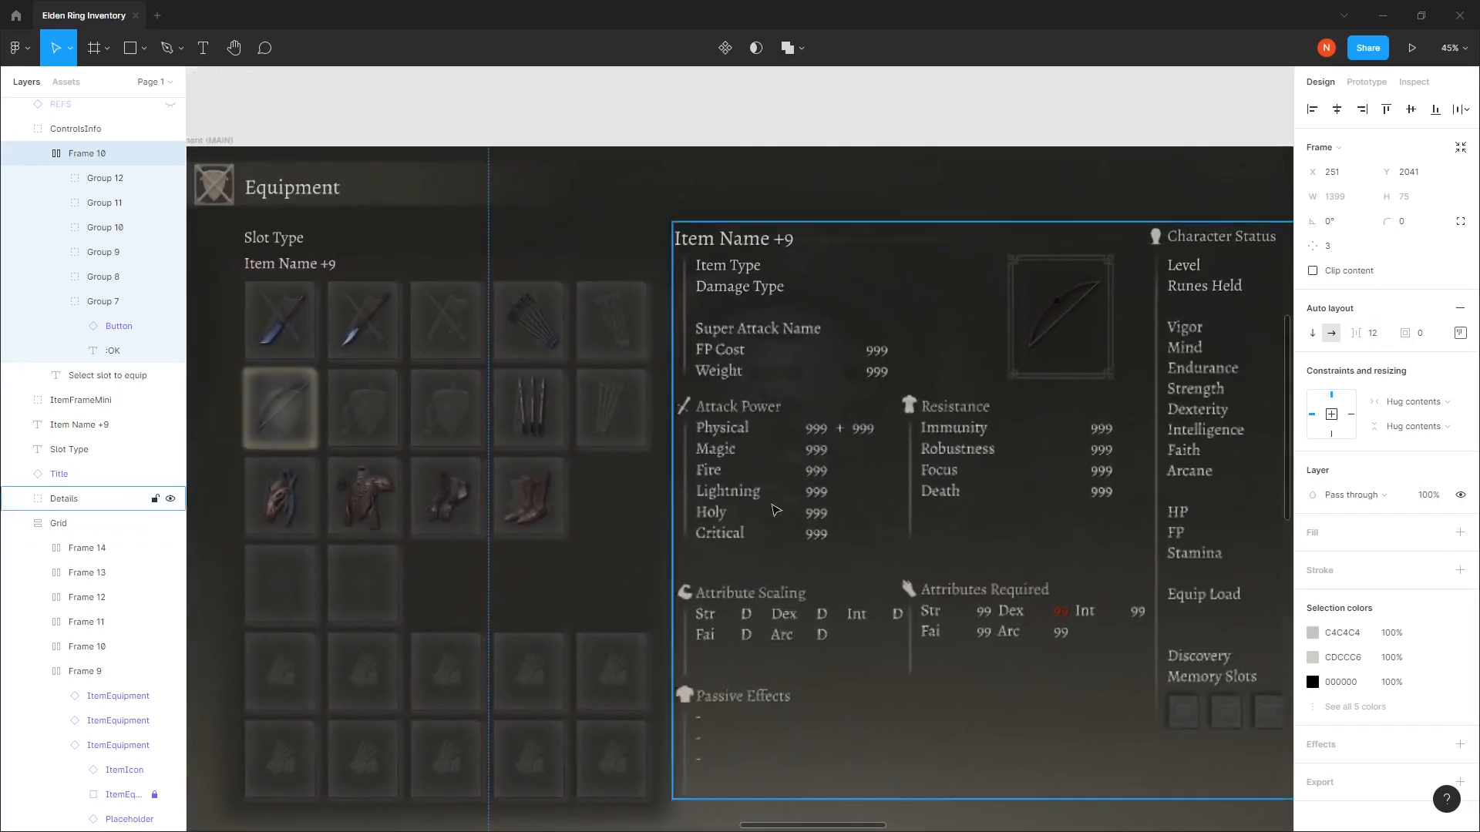
pyautogui.scroll(3, 774, 293)
pyautogui.moveTo(837, 292); pyautogui.dragTo(718, 332)
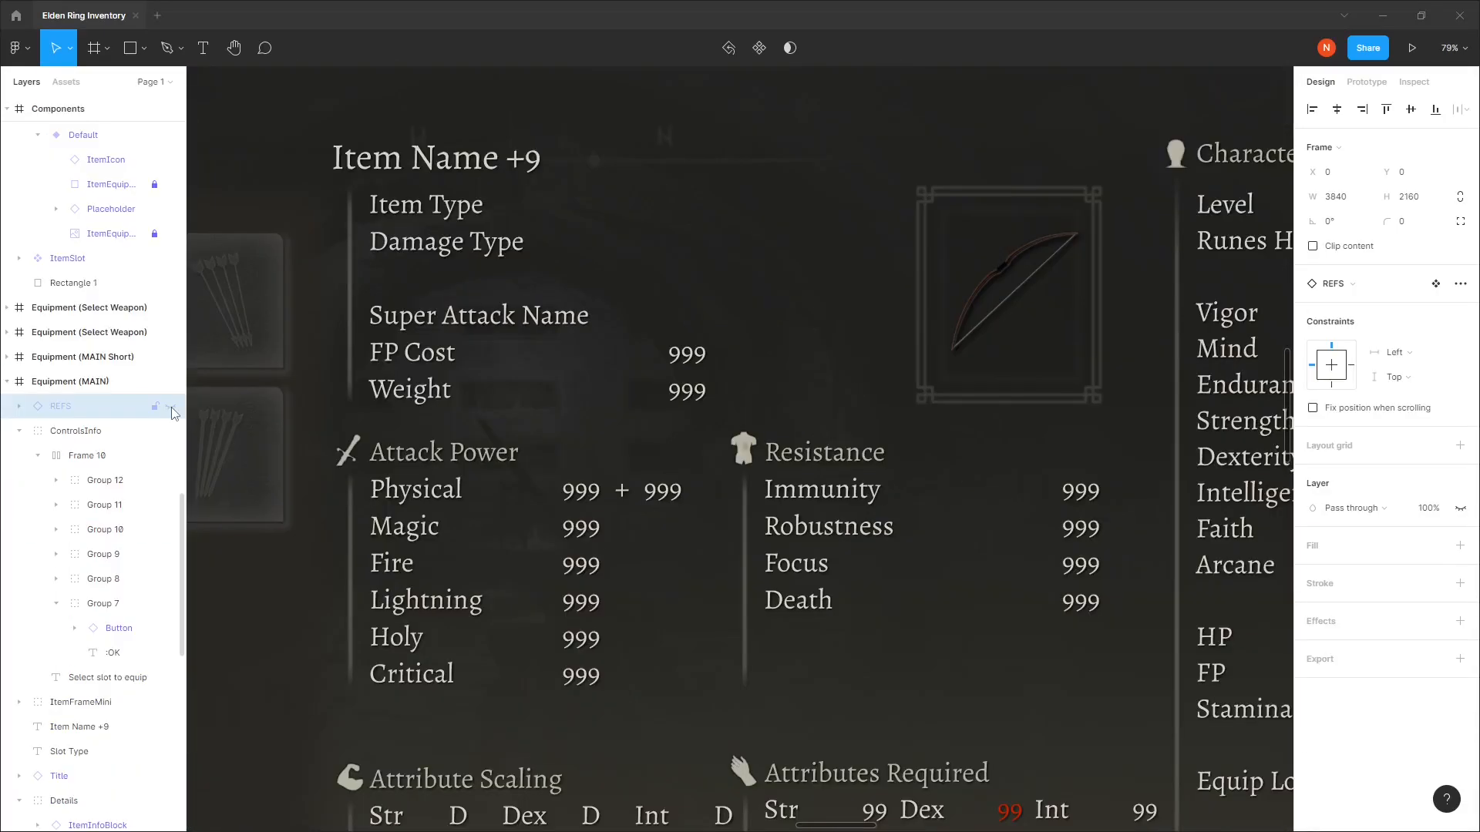
pyautogui.click(171, 407)
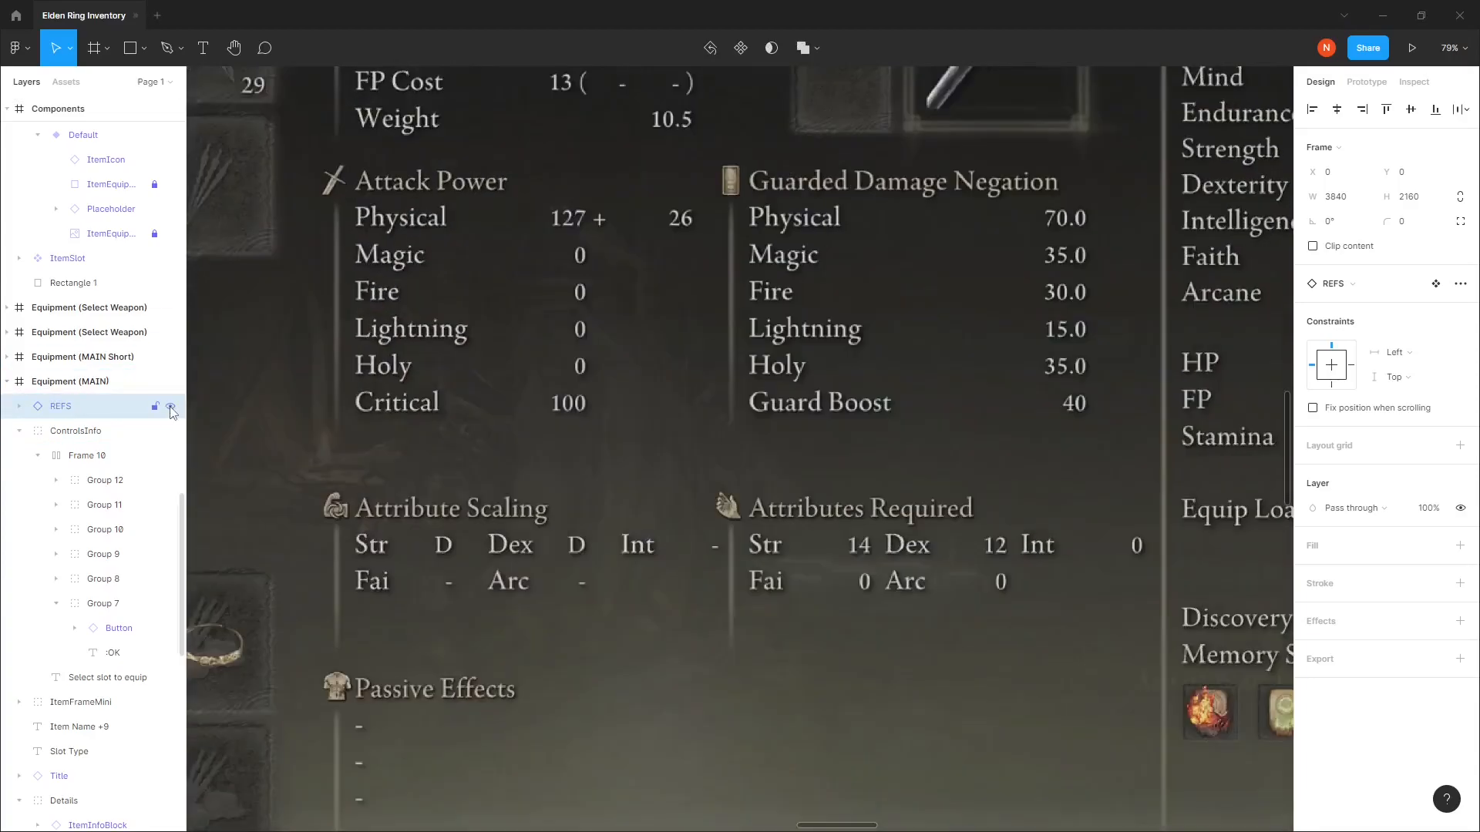
pyautogui.scroll(10, 333, 166)
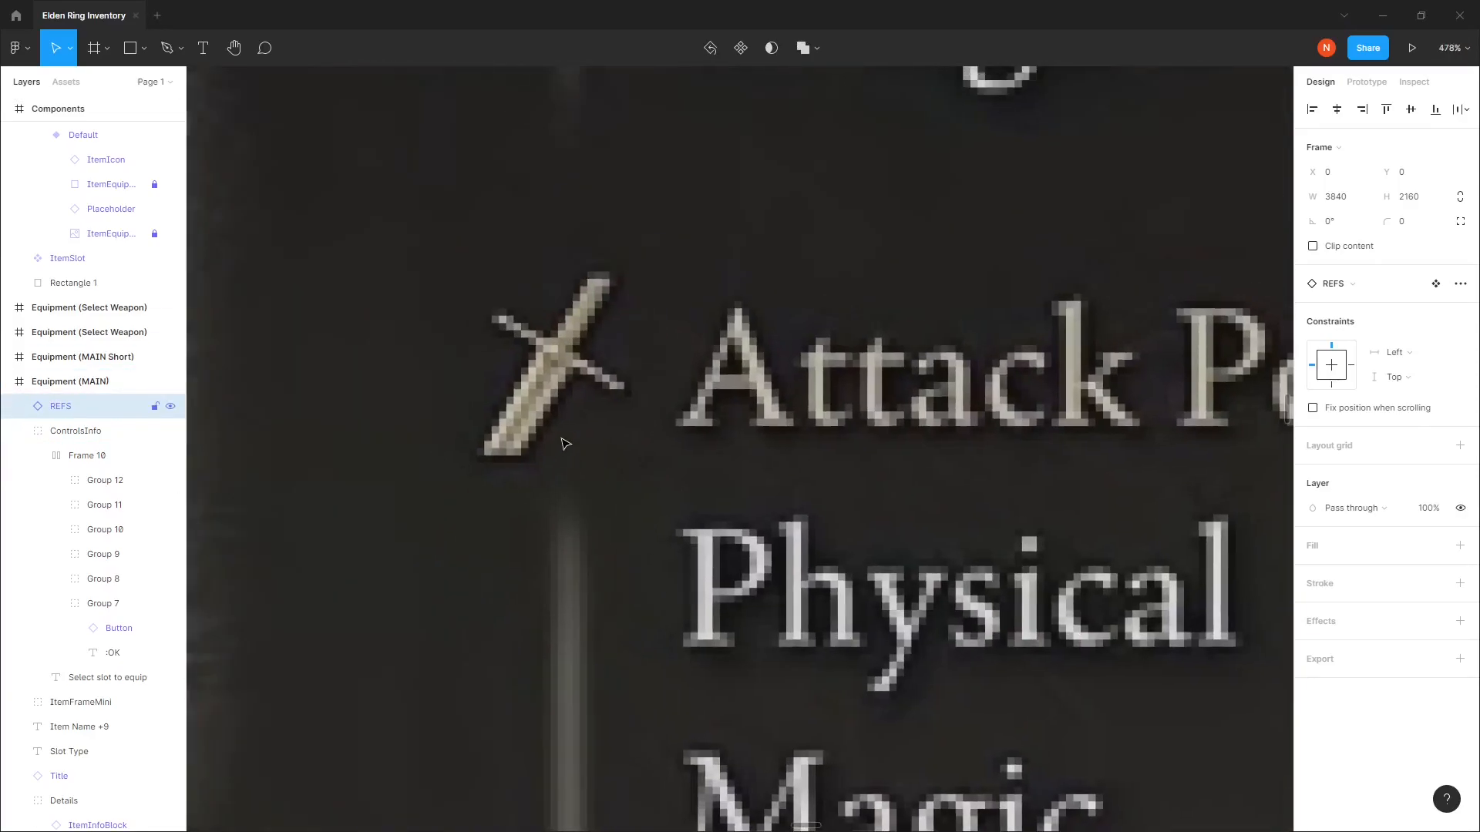
pyautogui.click(170, 406)
pyautogui.click(170, 406)
pyautogui.click(170, 406)
pyautogui.click(170, 406)
pyautogui.click(171, 407)
# Compare the Character Status block with the reference by toggling REFS, leaving the overlay hidden.
pyautogui.hotkey('shift', '2')
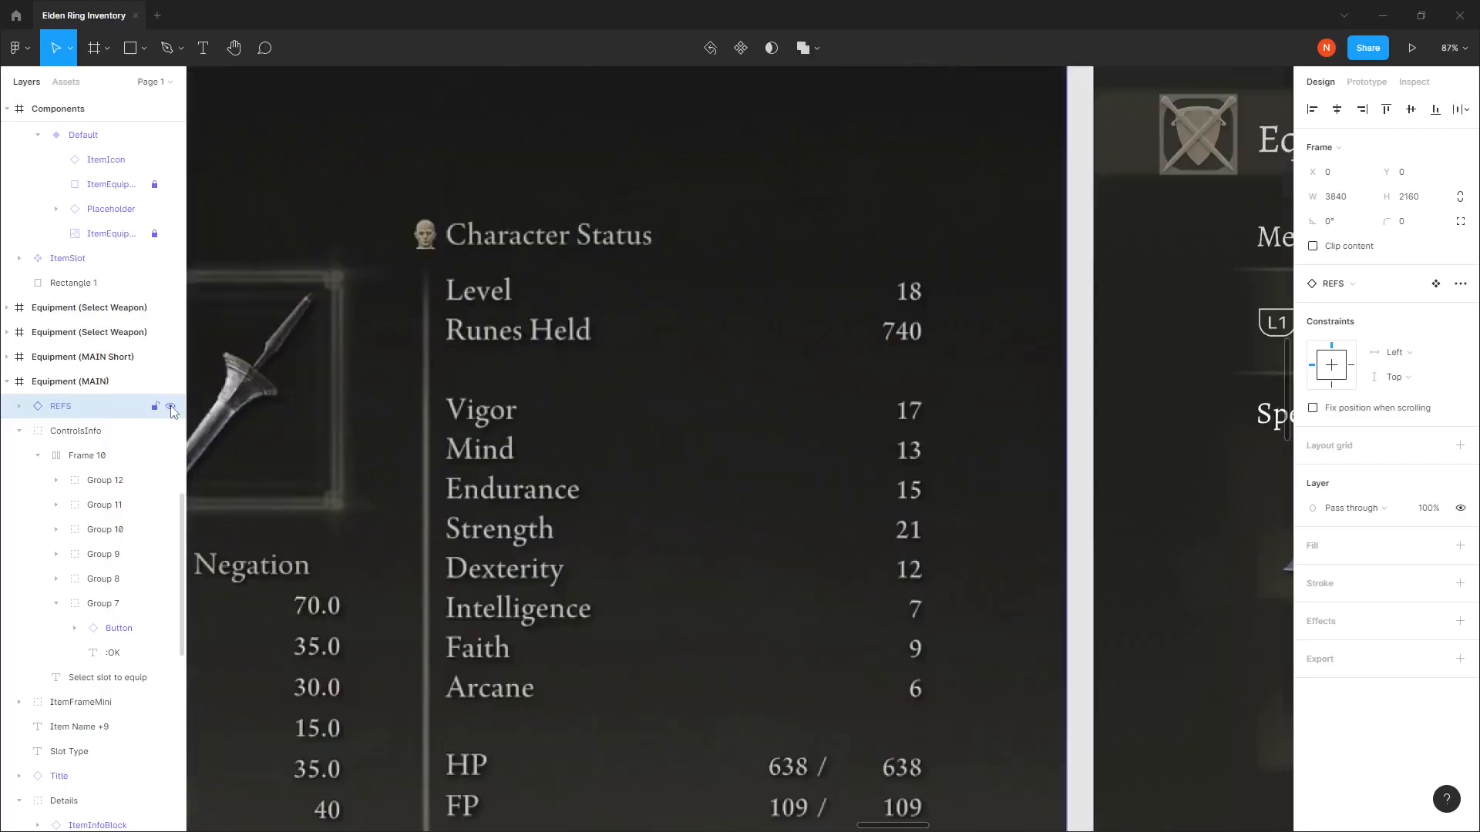
pyautogui.click(170, 407)
pyautogui.click(171, 406)
pyautogui.click(171, 406)
pyautogui.click(170, 407)
pyautogui.click(170, 406)
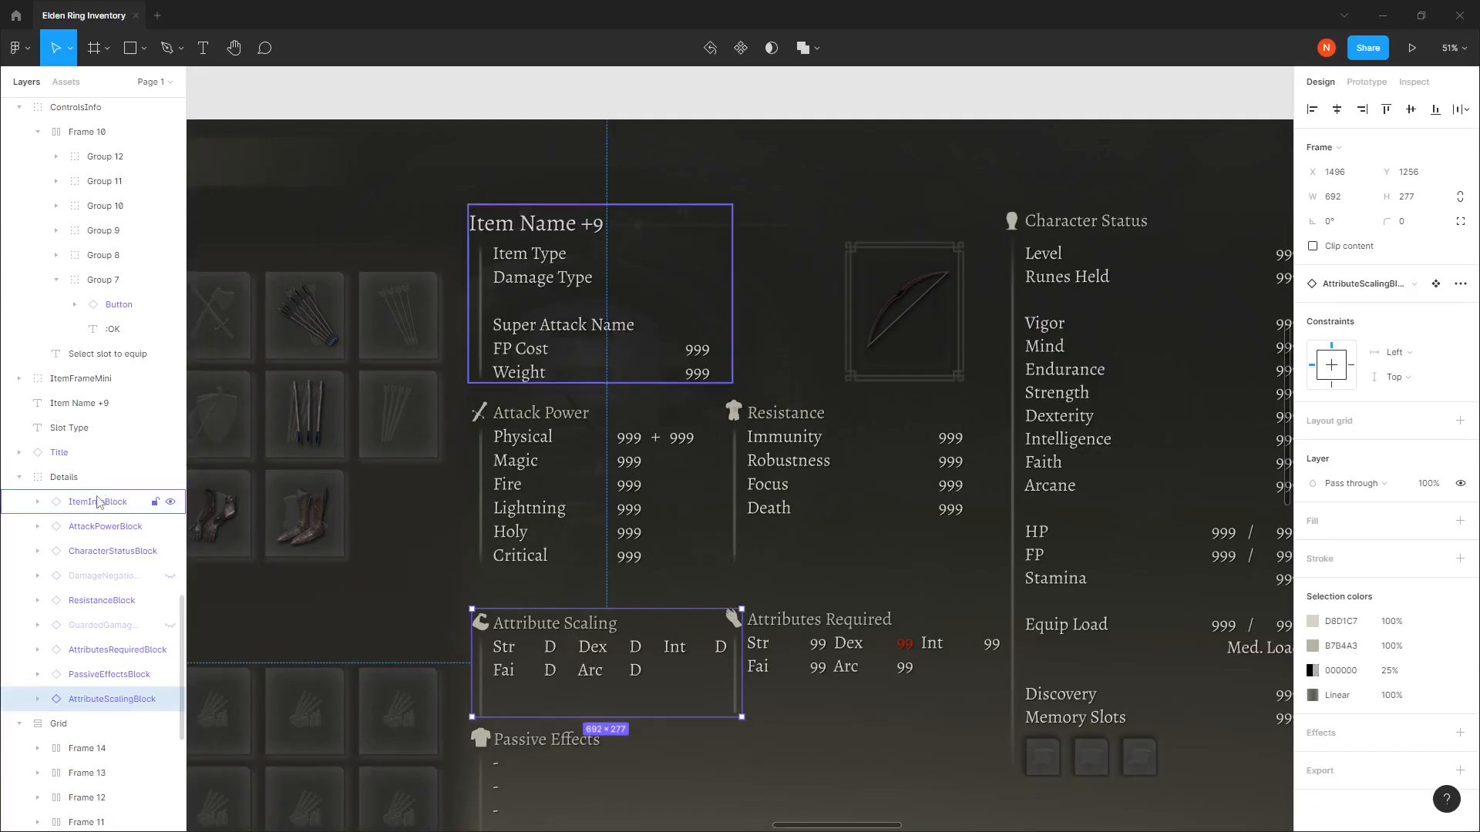
# Select all blocks in the Details group and toggle the hidden damage negation and guarded damage blocks on and off.
pyautogui.click(100, 502)
pyautogui.keyDown('shift'); pyautogui.click(98, 701); pyautogui.keyUp('shift')
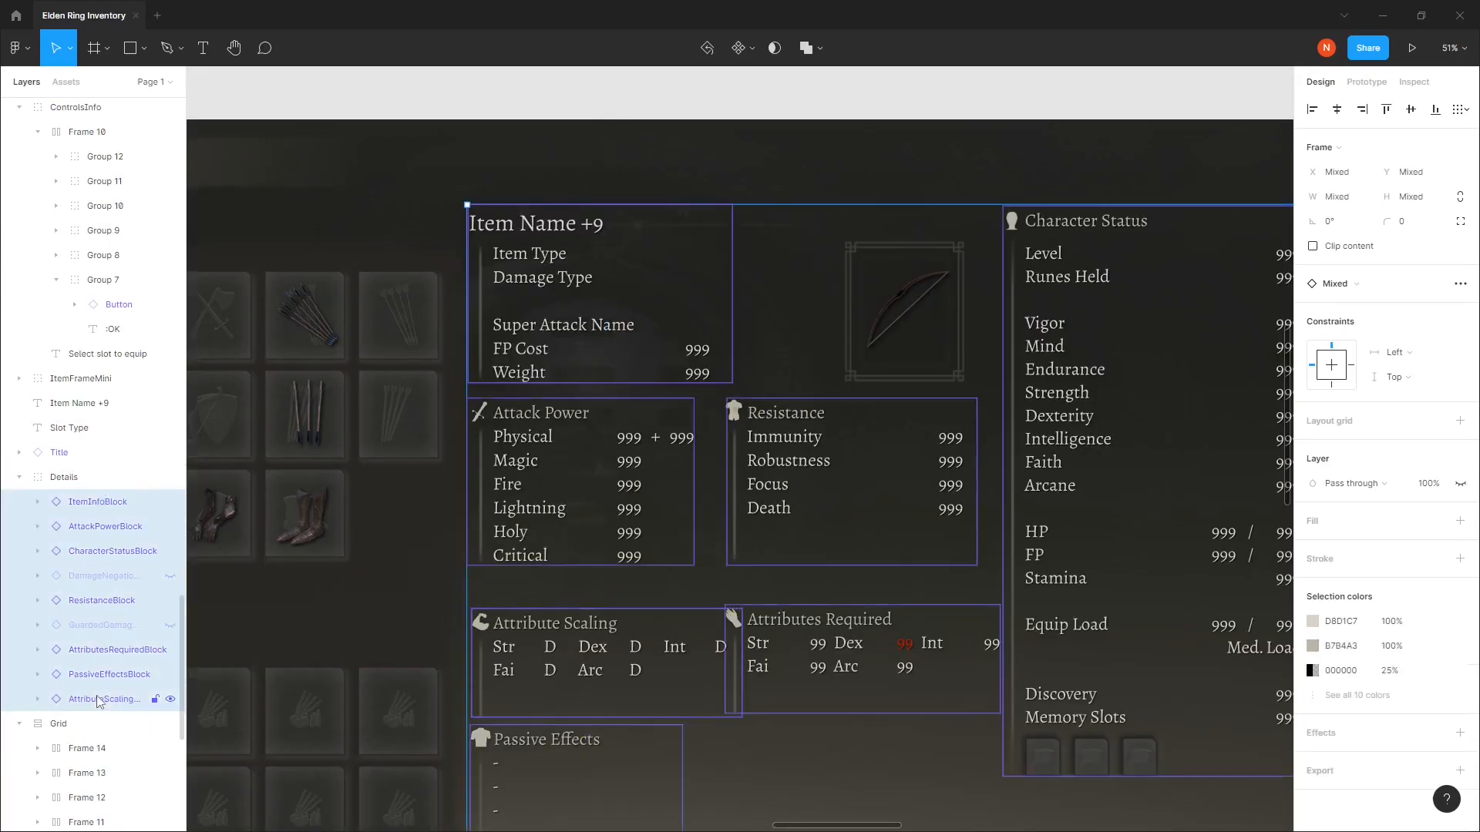
pyautogui.click(171, 579)
pyautogui.click(171, 578)
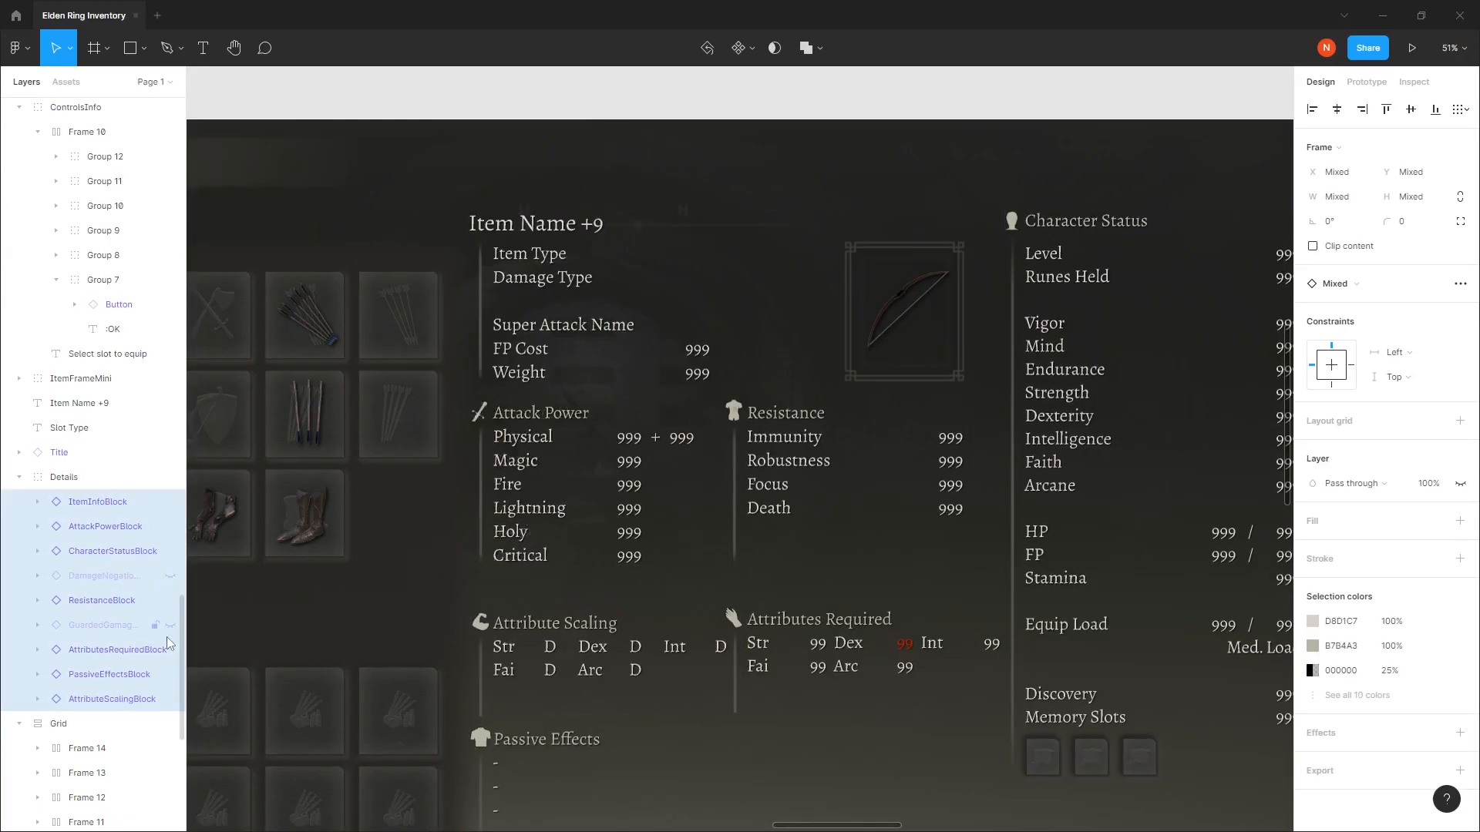
pyautogui.click(171, 625)
pyautogui.click(172, 626)
# Examine the Details blocks and the Equipment (MAIN Short) frame with its slot grid, game background and controls row.
pyautogui.scroll(-5, 892, 373)
pyautogui.hscroll(-5, 891, 373)
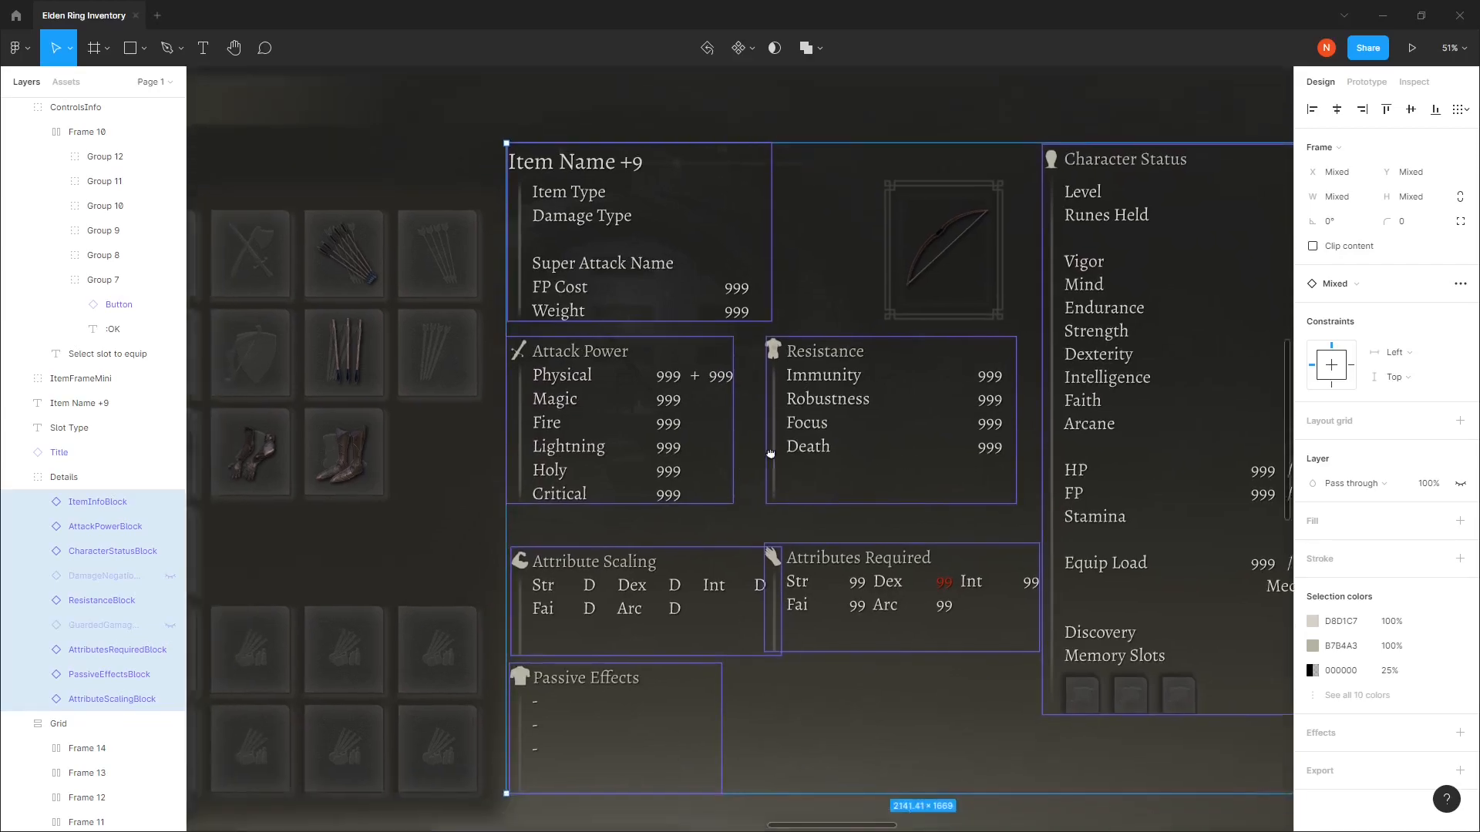
pyautogui.scroll(-3, 898, 365)
pyautogui.moveTo(673, 813); pyautogui.dragTo(641, 419)
pyautogui.scroll(2, 635, 371)
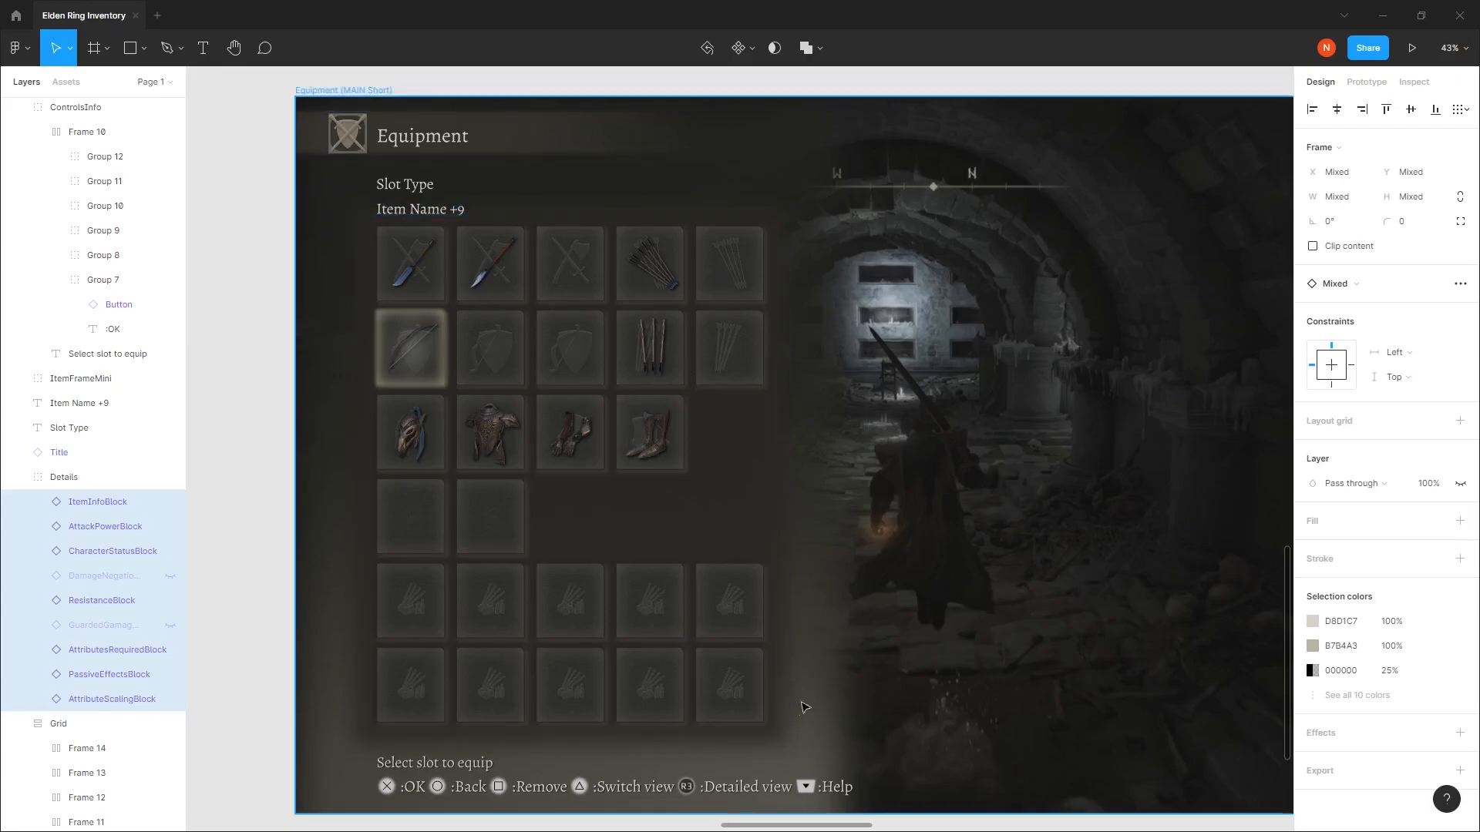
pyautogui.hscroll(5, 717, 718)
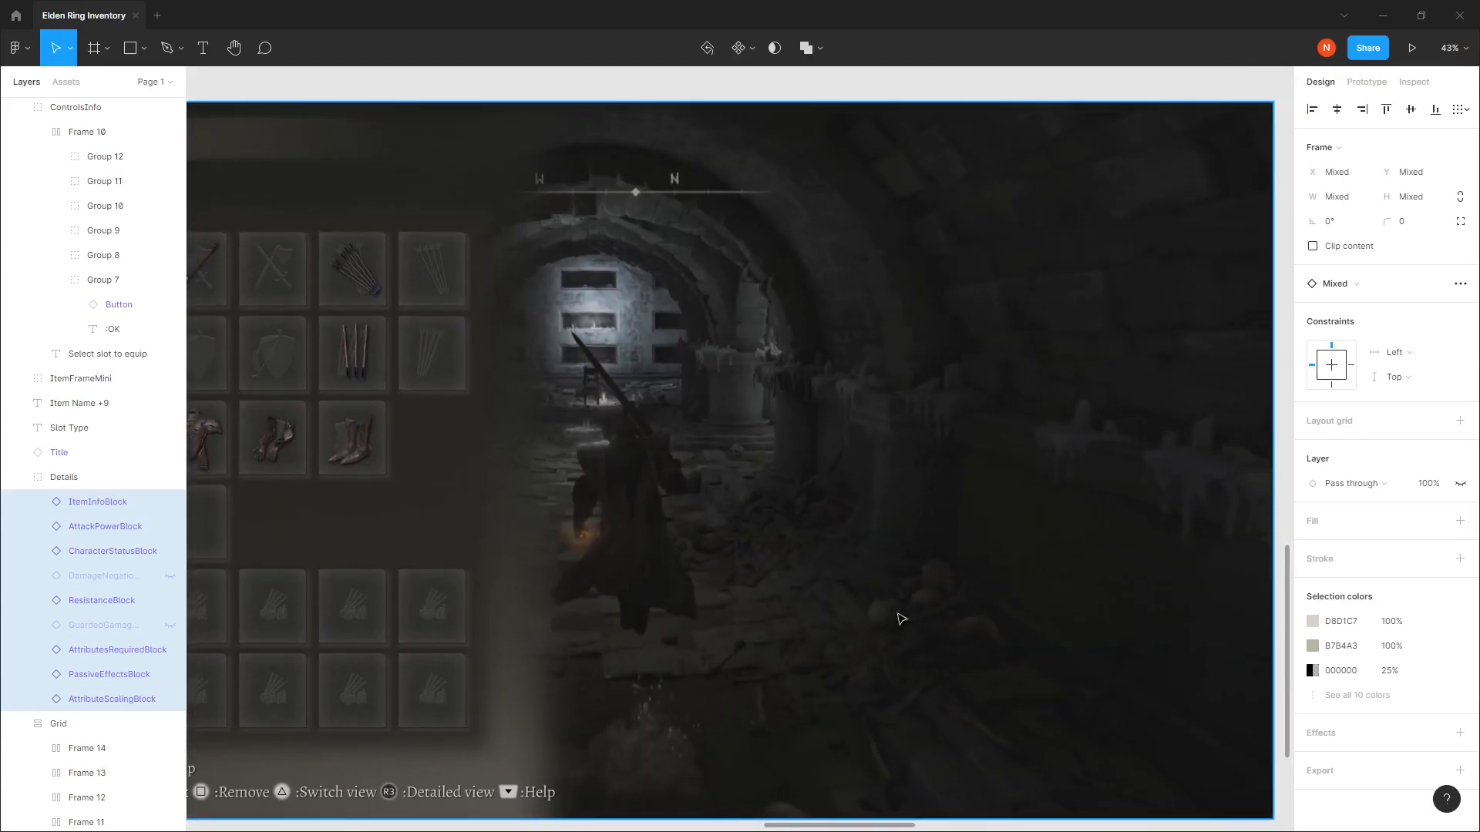
pyautogui.scroll(-2, 899, 588)
pyautogui.hscroll(-5, 899, 588)
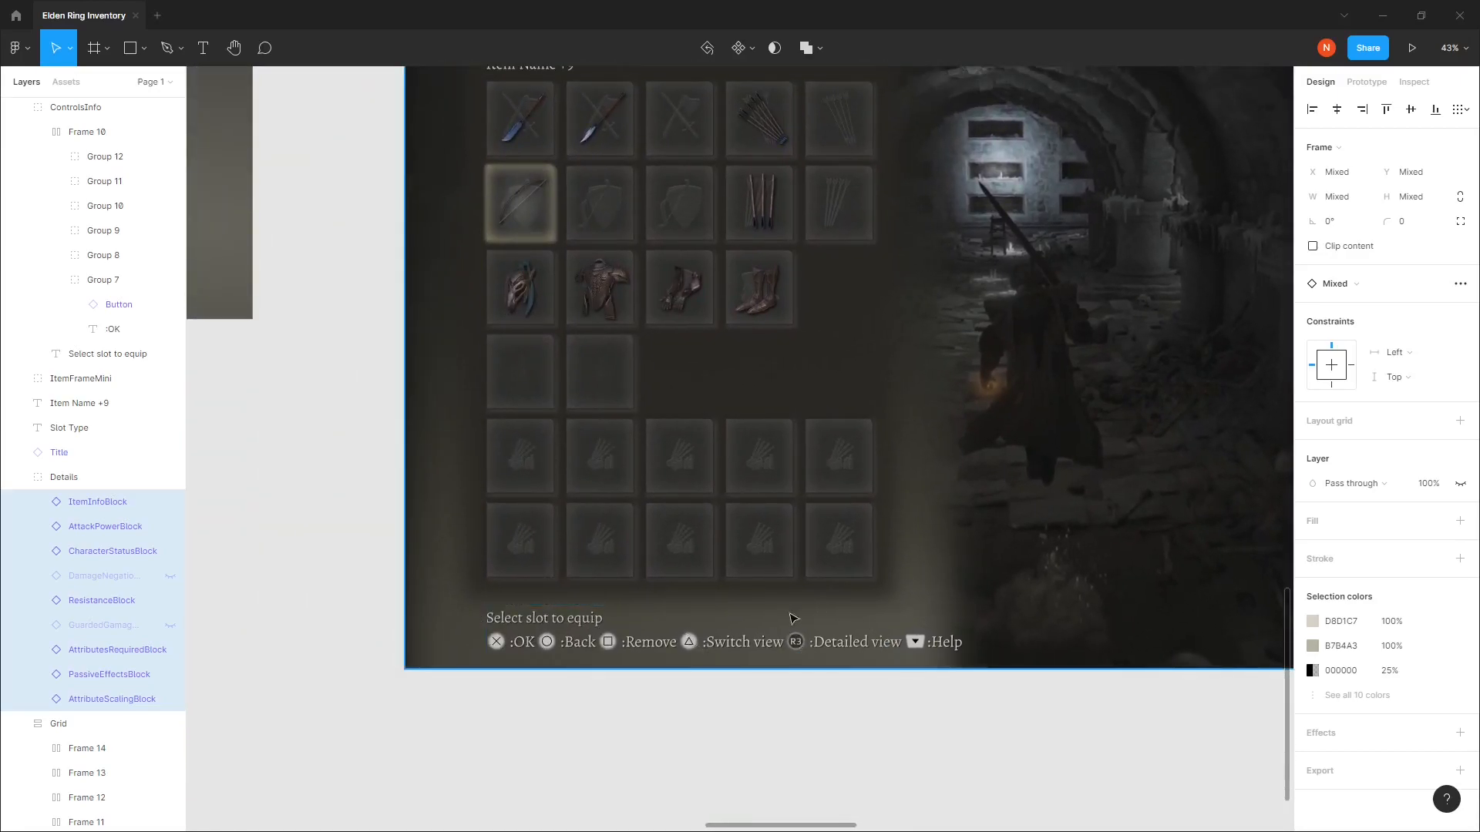
# Examine the Equipment (Select Weapon) frame, focusing on its Melee Armaments category bar and the weapon grid.
pyautogui.scroll(-4, 927, 656)
pyautogui.scroll(-4, 415, 691)
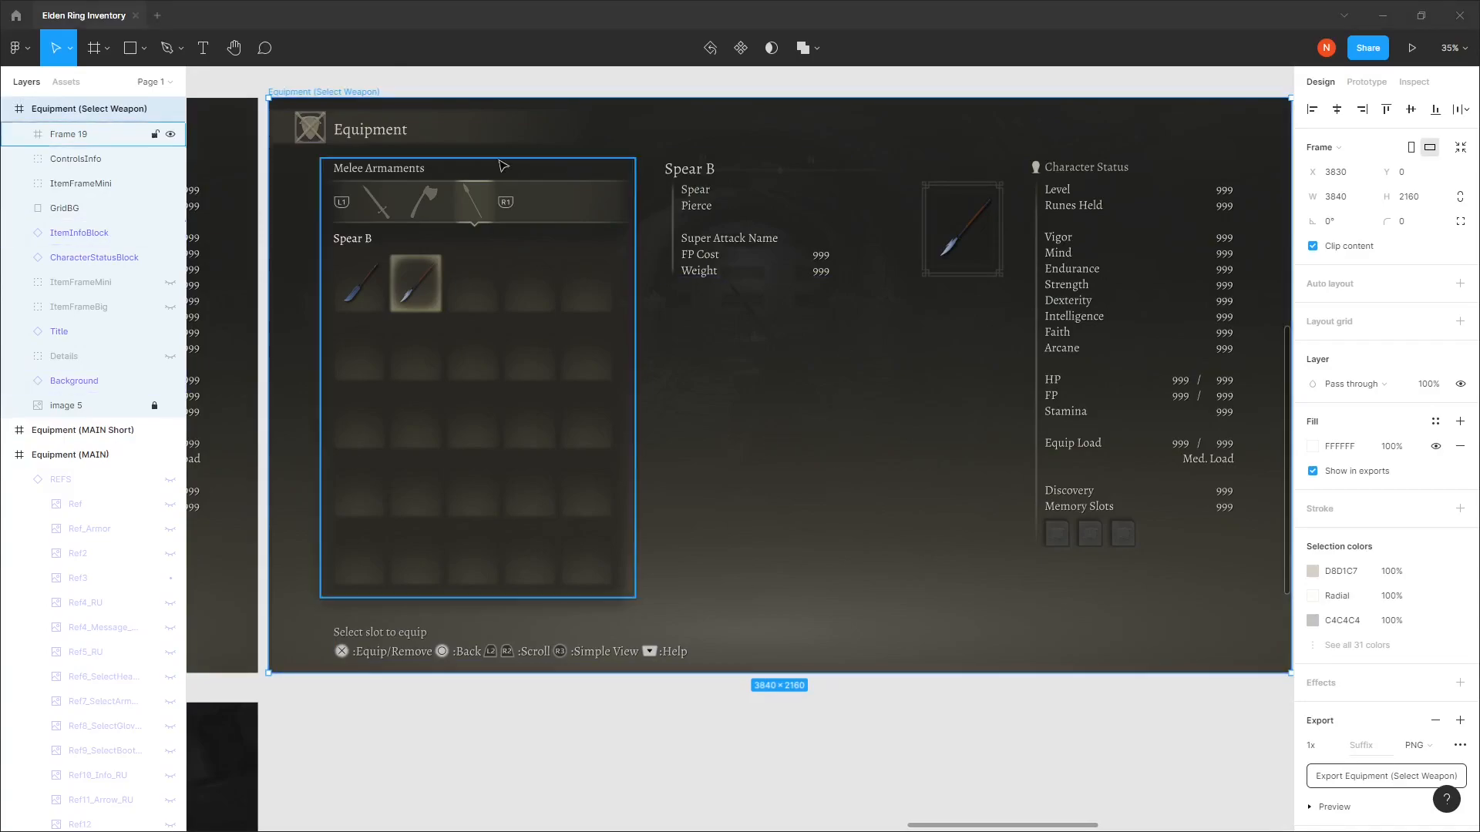
pyautogui.moveTo(862, 571); pyautogui.dragTo(829, 550)
pyautogui.scroll(3, 662, 414)
pyautogui.moveTo(662, 414); pyautogui.dragTo(1023, 609)
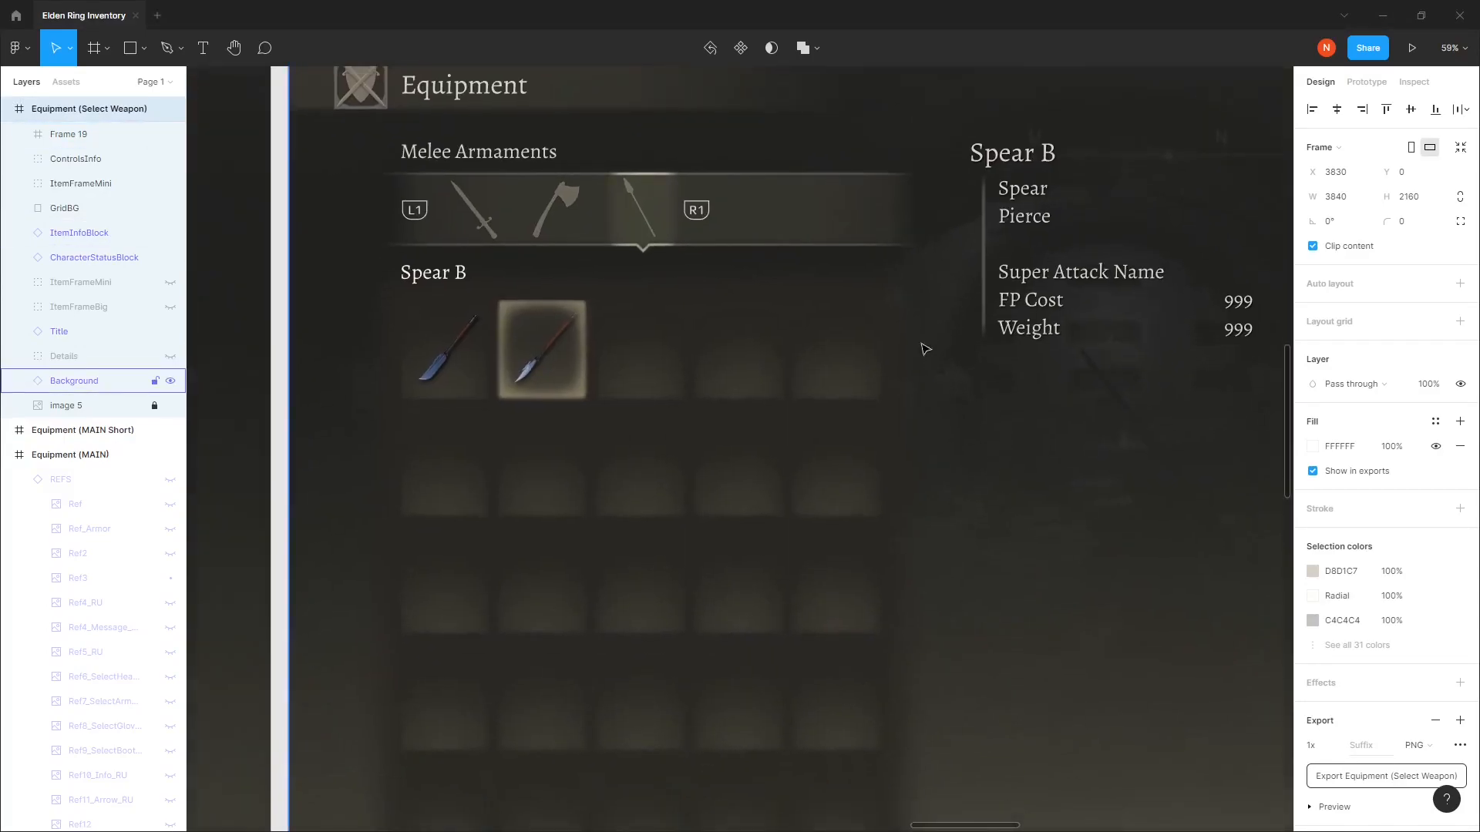
pyautogui.scroll(3, 1014, 433)
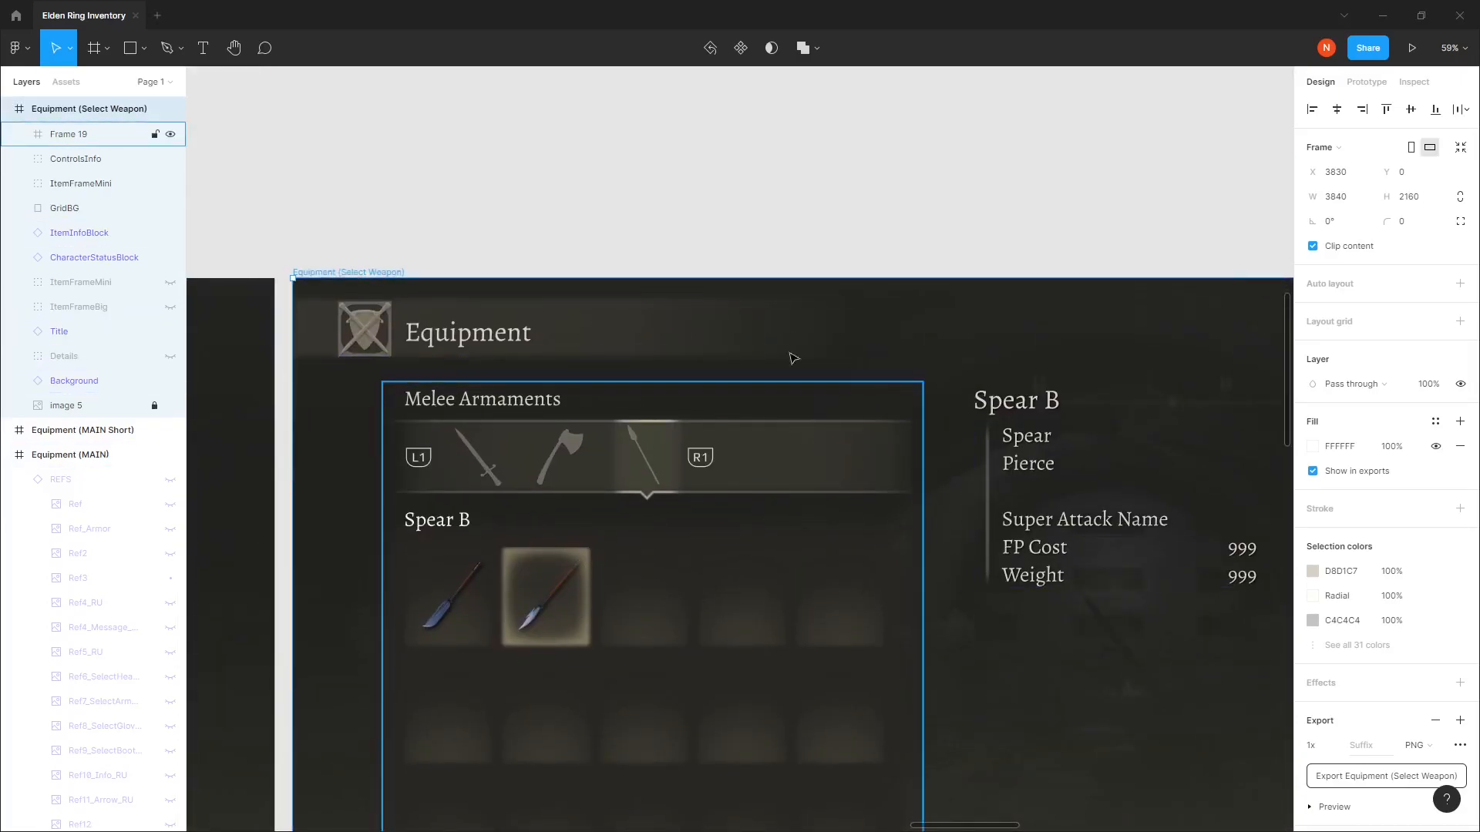
pyautogui.scroll(-2, 1034, 686)
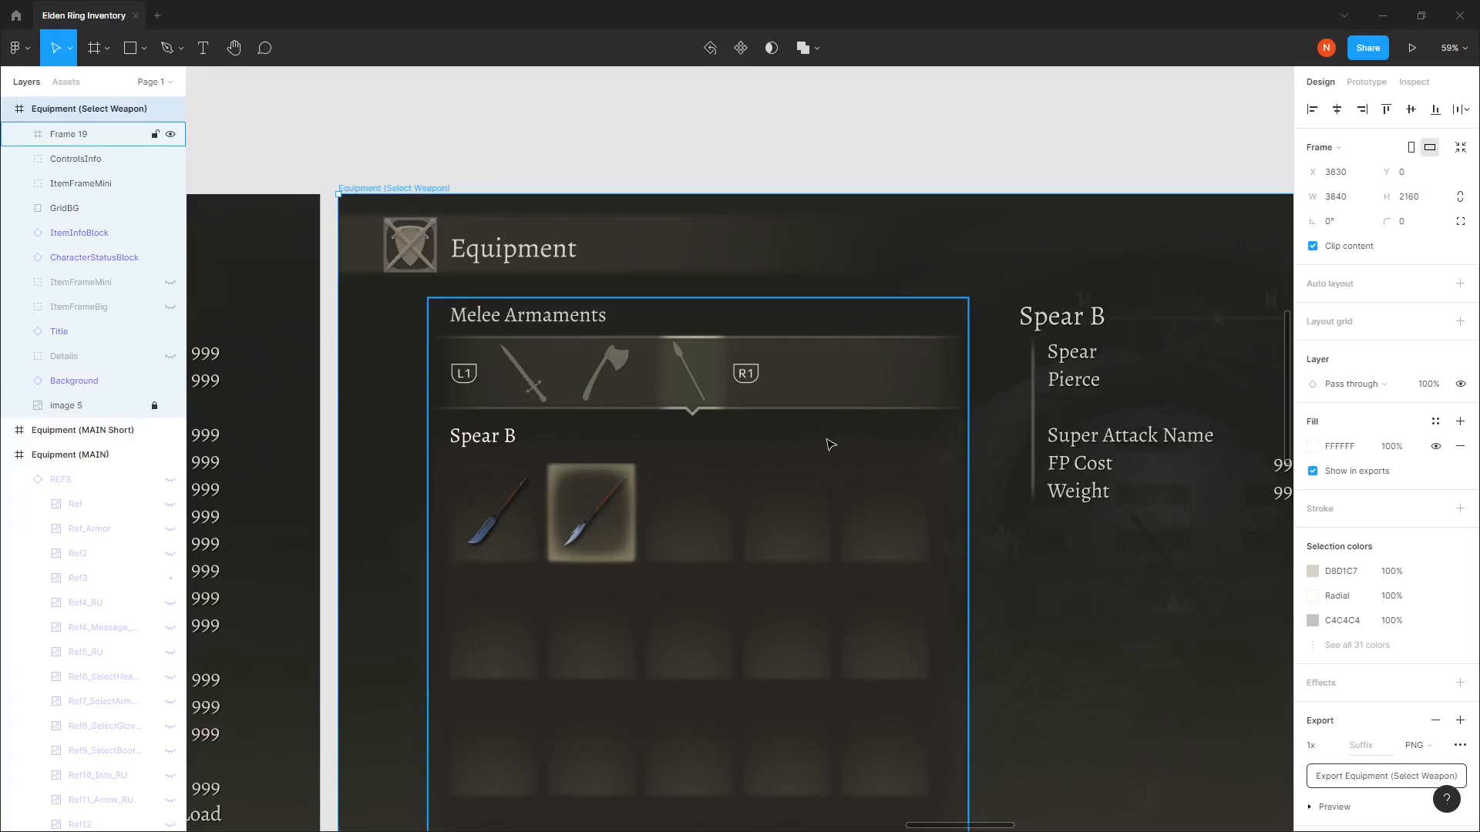
# Examine the weapon grid inside Frame 18, expanding Frame 4 and its Frame 6 row down to the first ItemSlot.
pyautogui.scroll(-3, 829, 445)
pyautogui.doubleClick(753, 354)
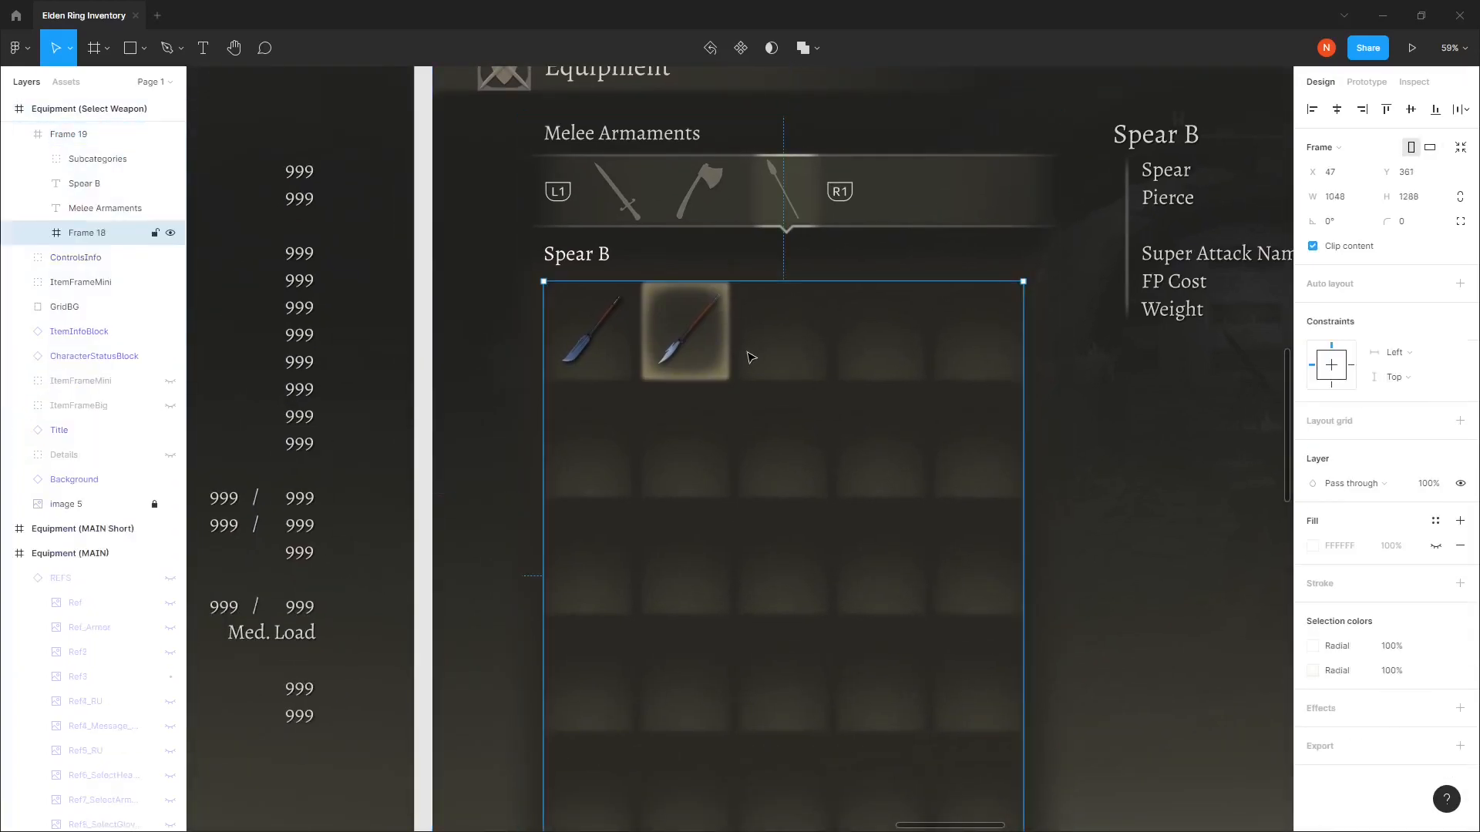
pyautogui.click(37, 233)
pyautogui.click(55, 257)
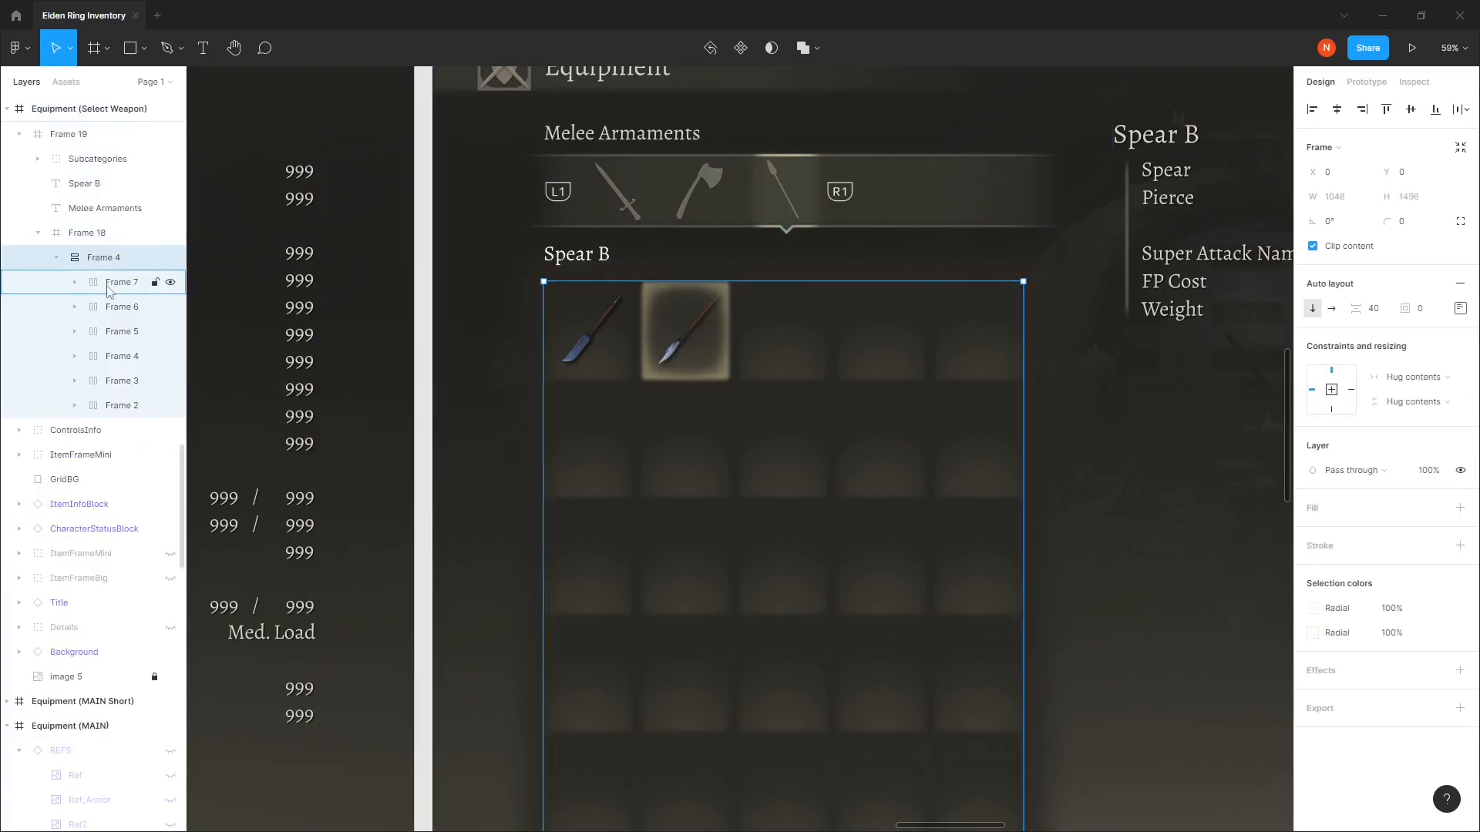
pyautogui.click(79, 306)
pyautogui.click(75, 307)
pyautogui.click(86, 331)
# Review the whole Equipment (Select Weapon) frame, including the grid, the item info block and the Character Status block.
pyautogui.scroll(-4, 788, 441)
pyautogui.scroll(-5, 788, 441)
pyautogui.moveTo(788, 440); pyautogui.dragTo(638, 424)
pyautogui.scroll(2, 886, 416)
pyautogui.scroll(3, 883, 416)
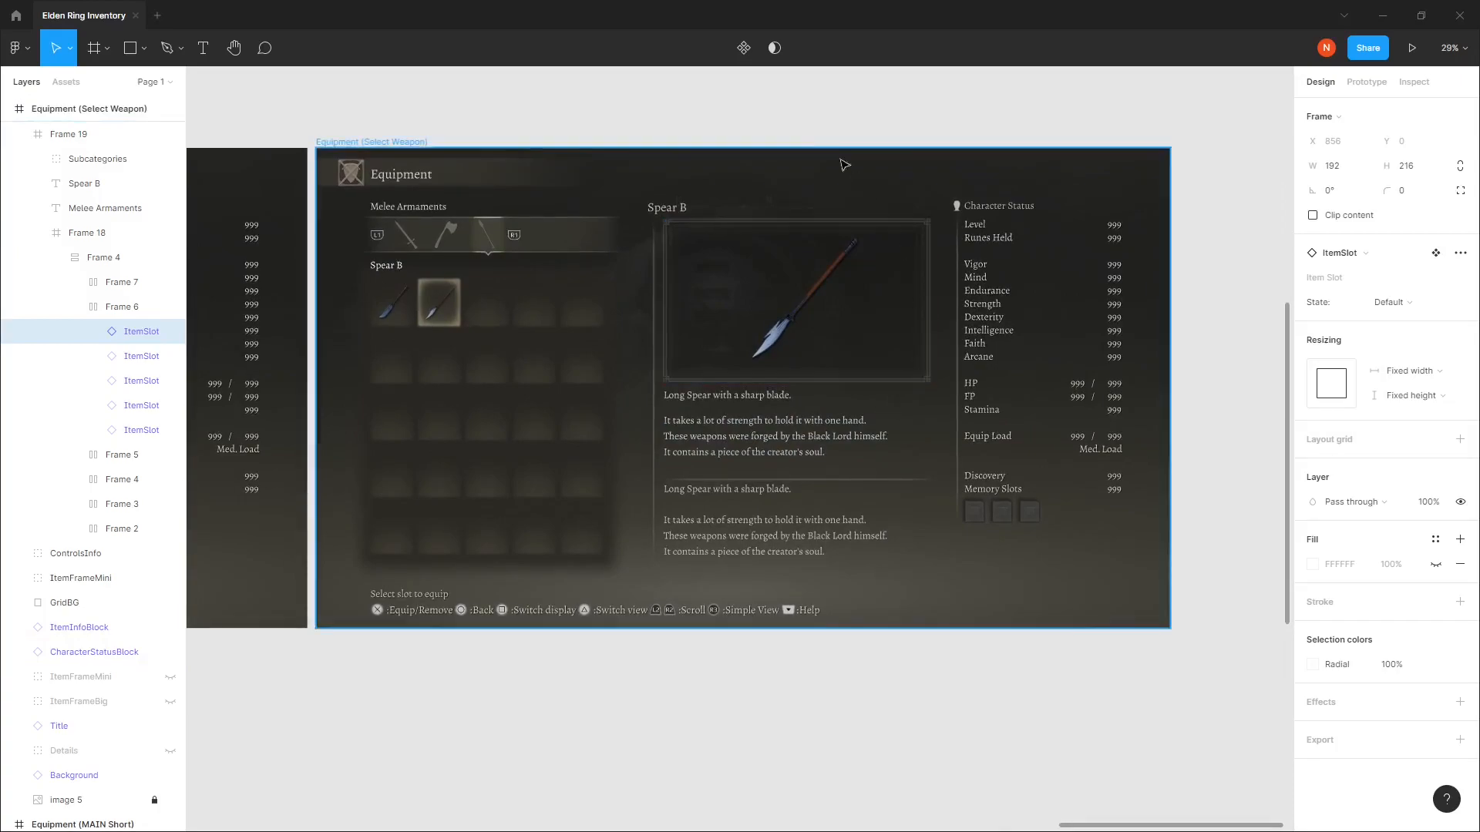
pyautogui.scroll(1, 847, 324)
pyautogui.hscroll(-2, 848, 323)
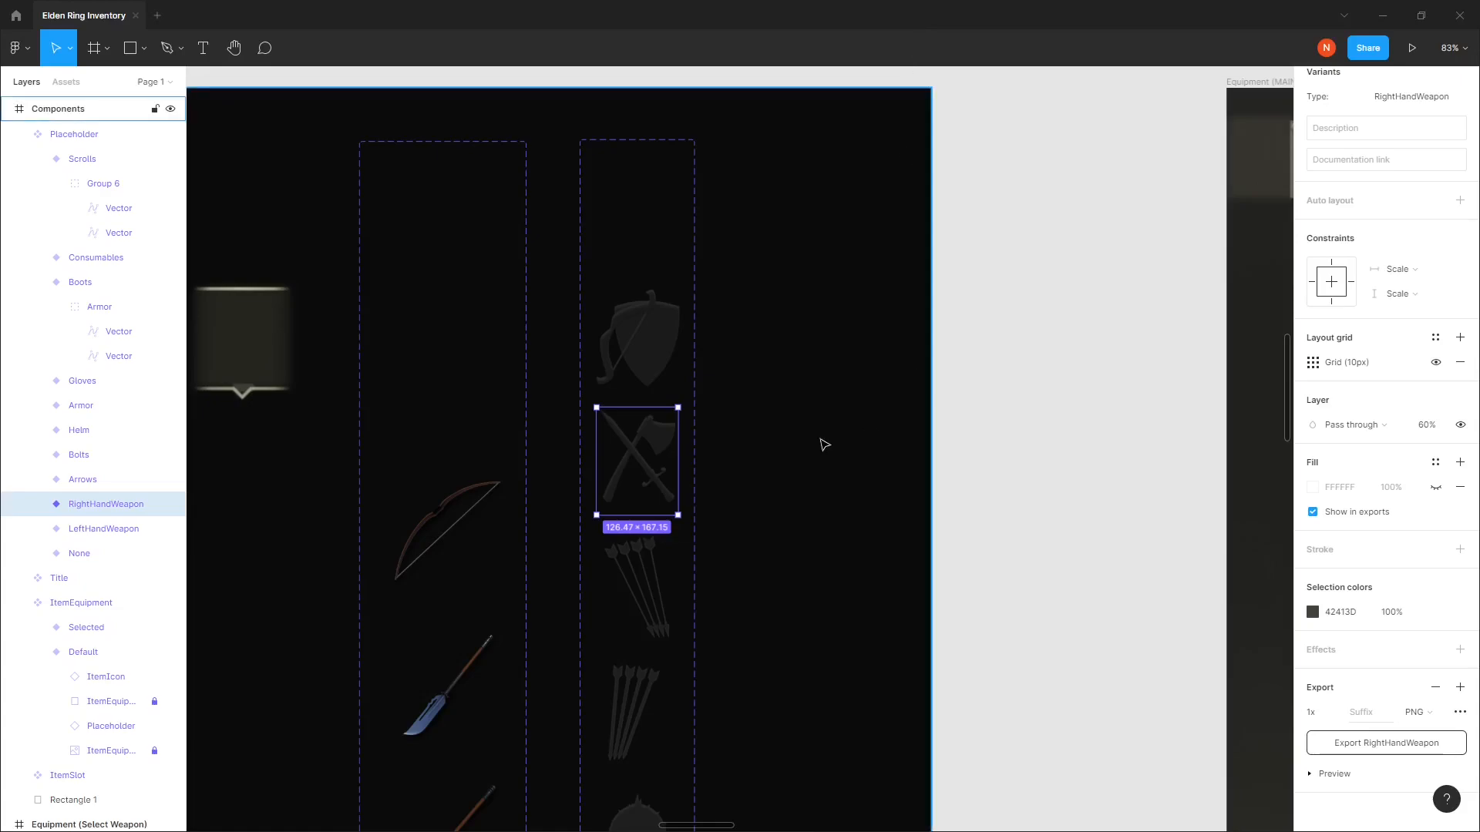
# Open the PNG export of the RightHandWeapon placeholder variant and check the placeholder files in the destination folder.
pyautogui.moveTo(772, 535); pyautogui.dragTo(781, 538)
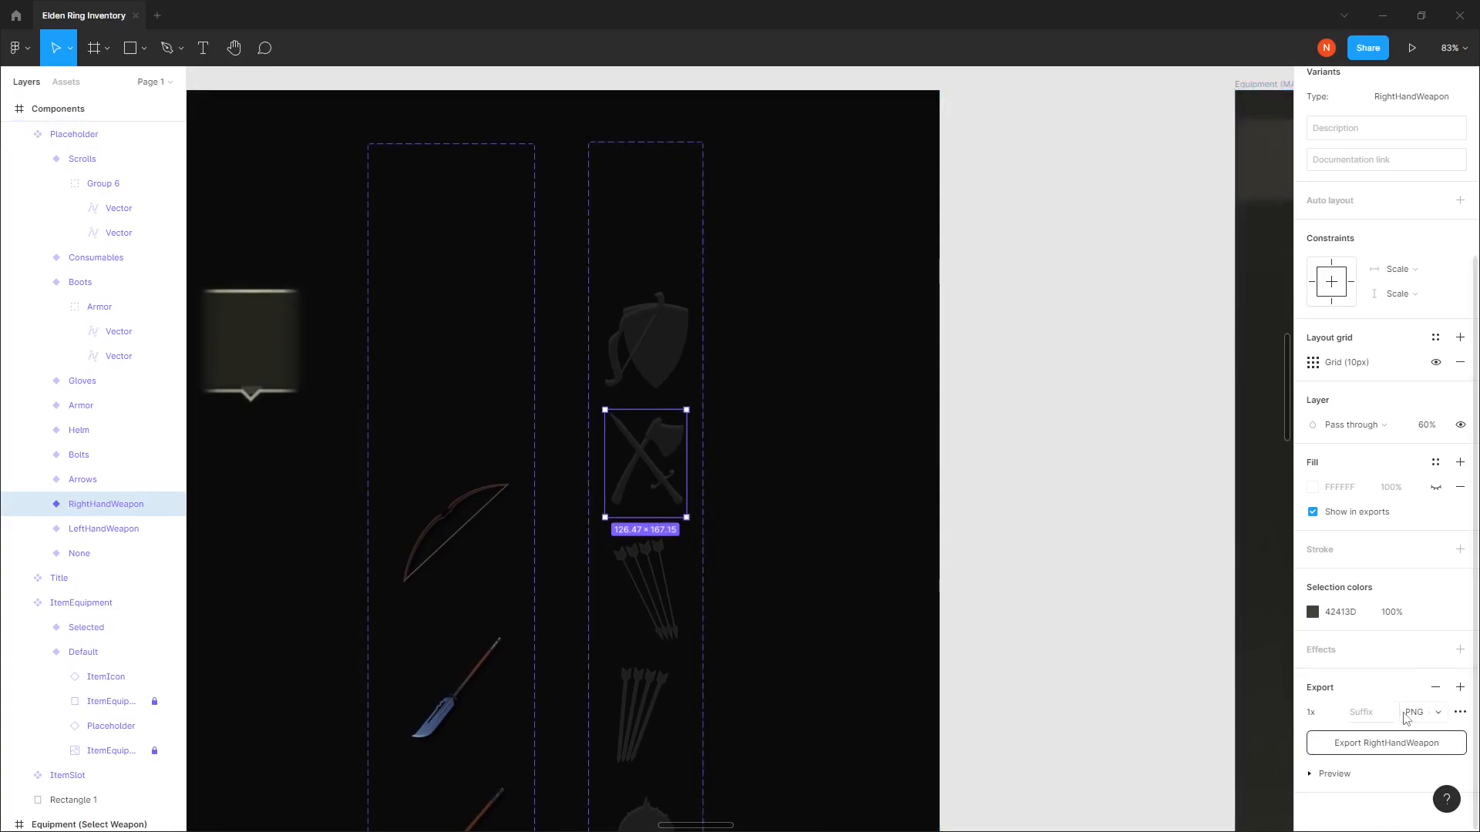
pyautogui.click(1366, 750)
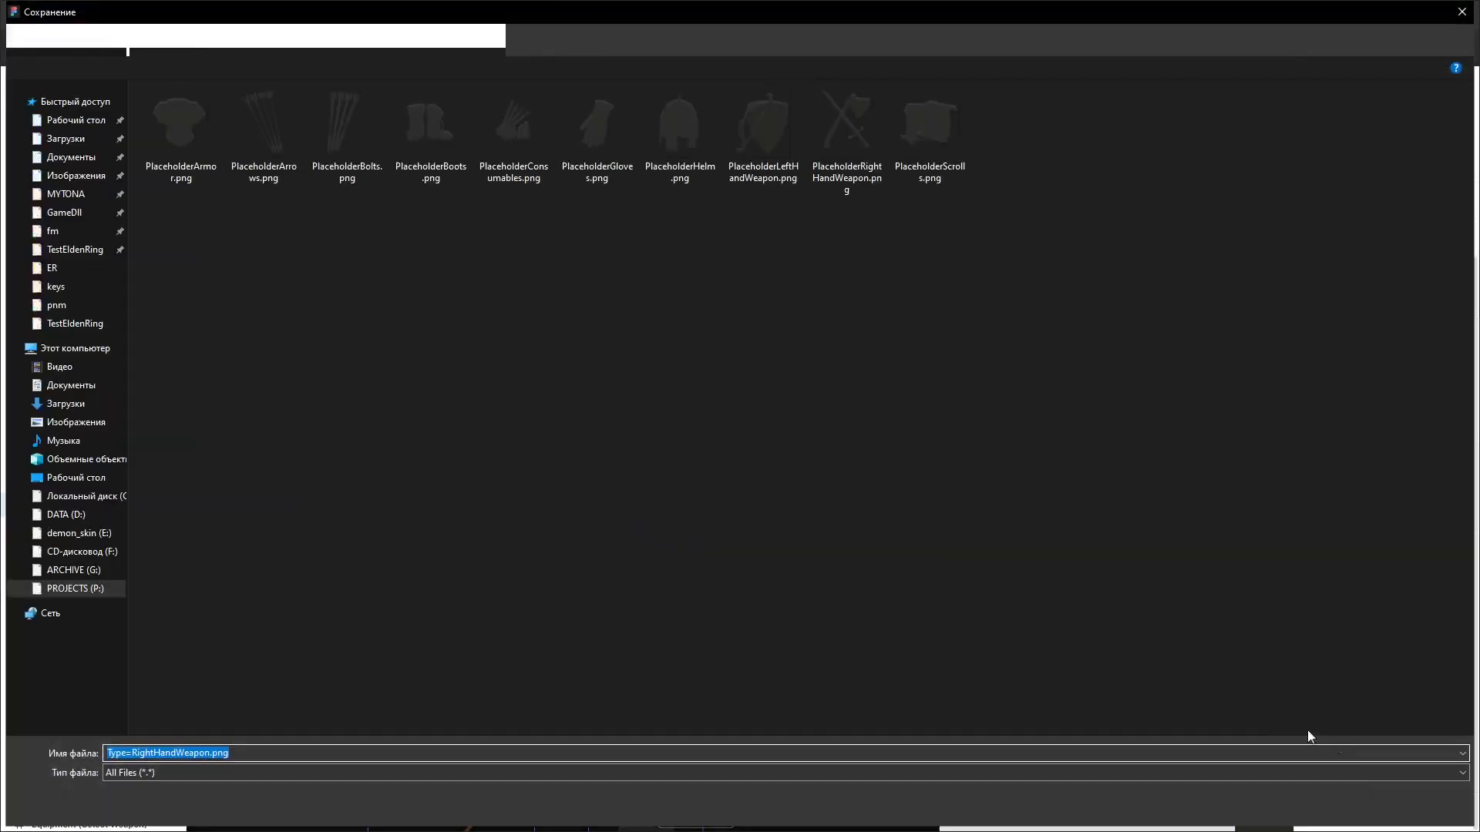
pyautogui.click(1338, 809)
# Switch to the Sources folder in File Explorer and compare the ItemFrameBig_Old.png and ItemFrameBig.png images.
pyautogui.hotkey('alt', 'Tab')
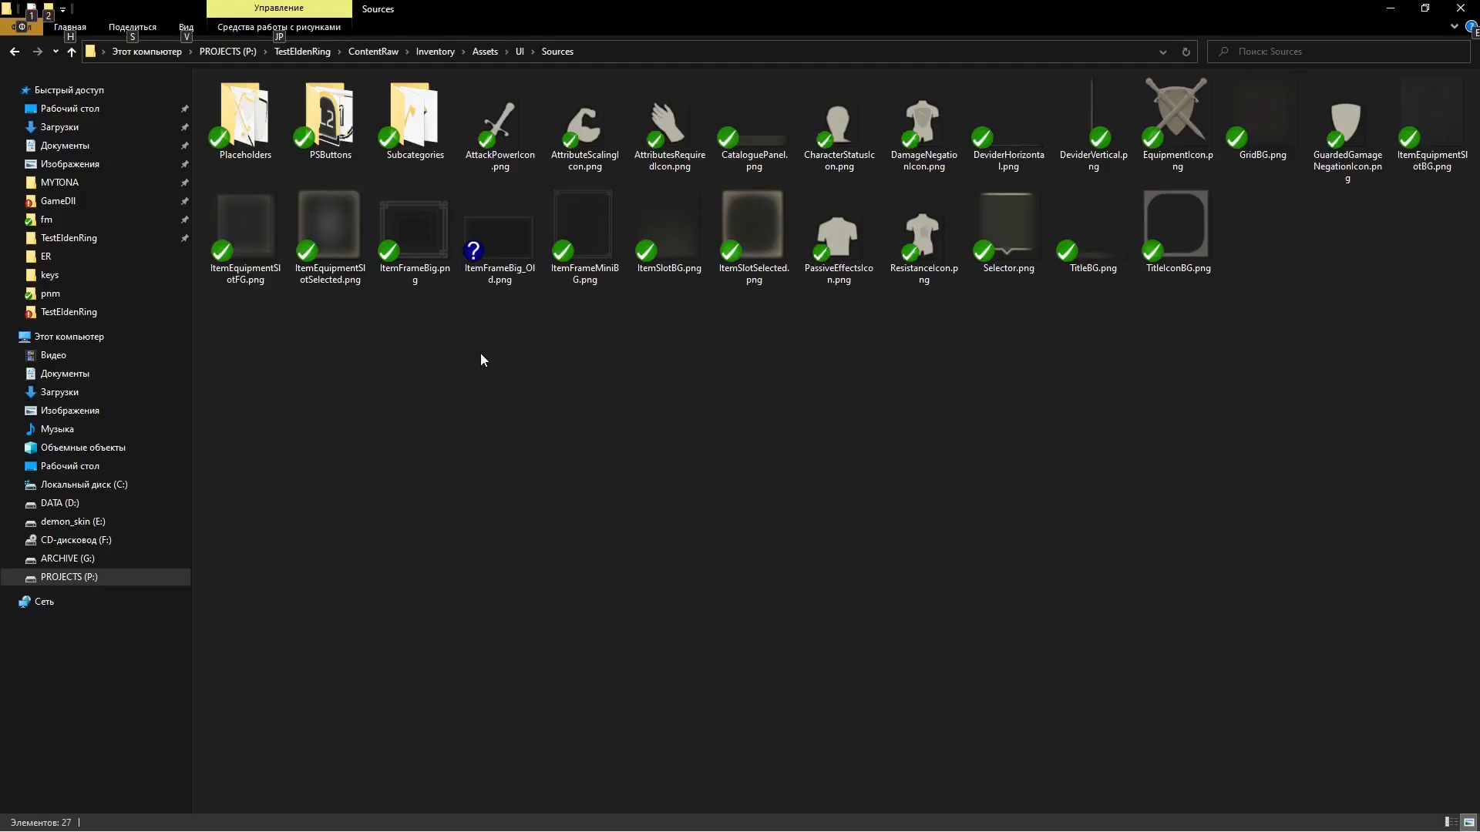
pyautogui.doubleClick(495, 231)
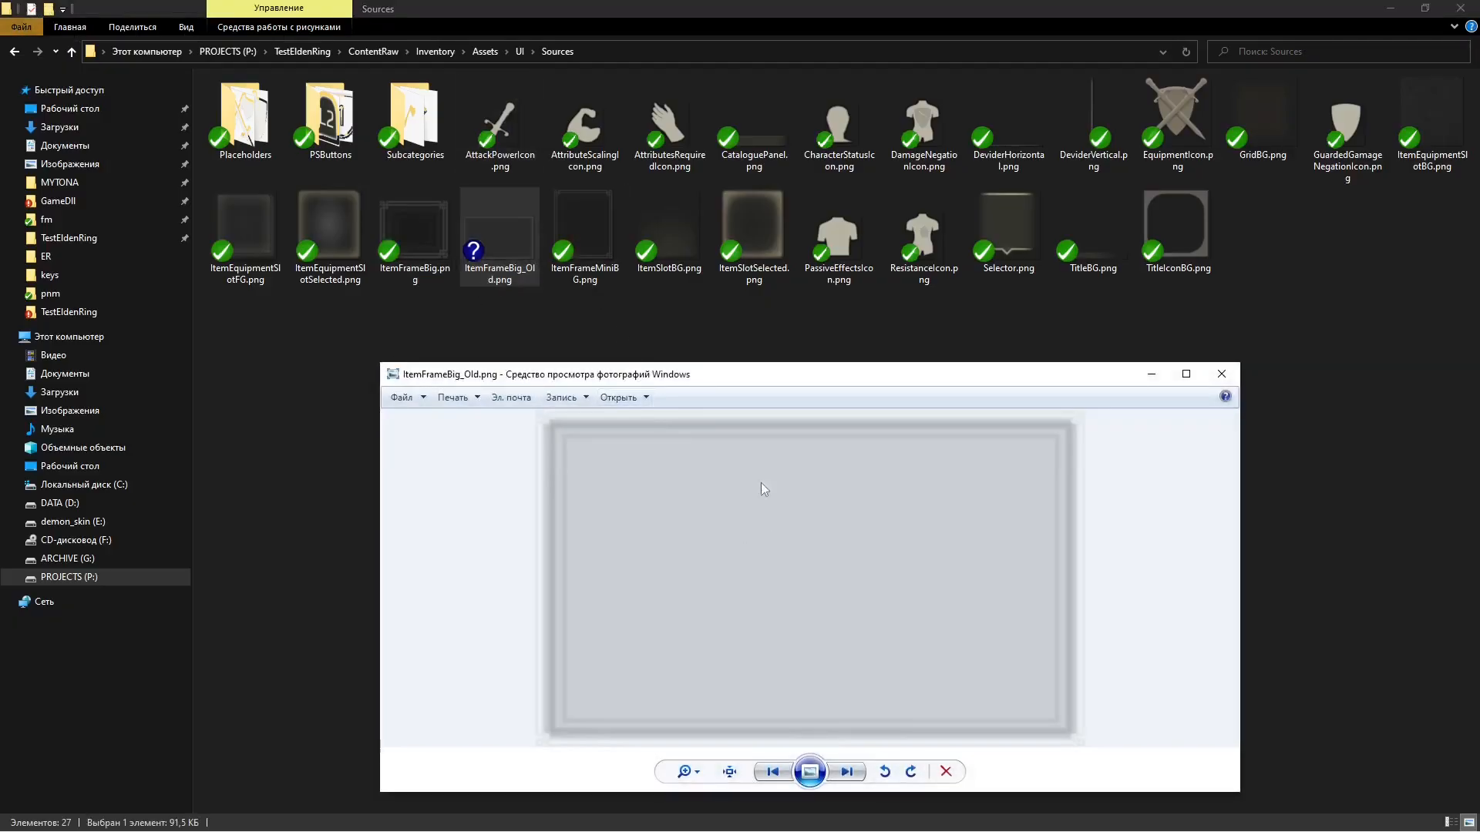
pyautogui.press('Left')
pyautogui.press('Right')
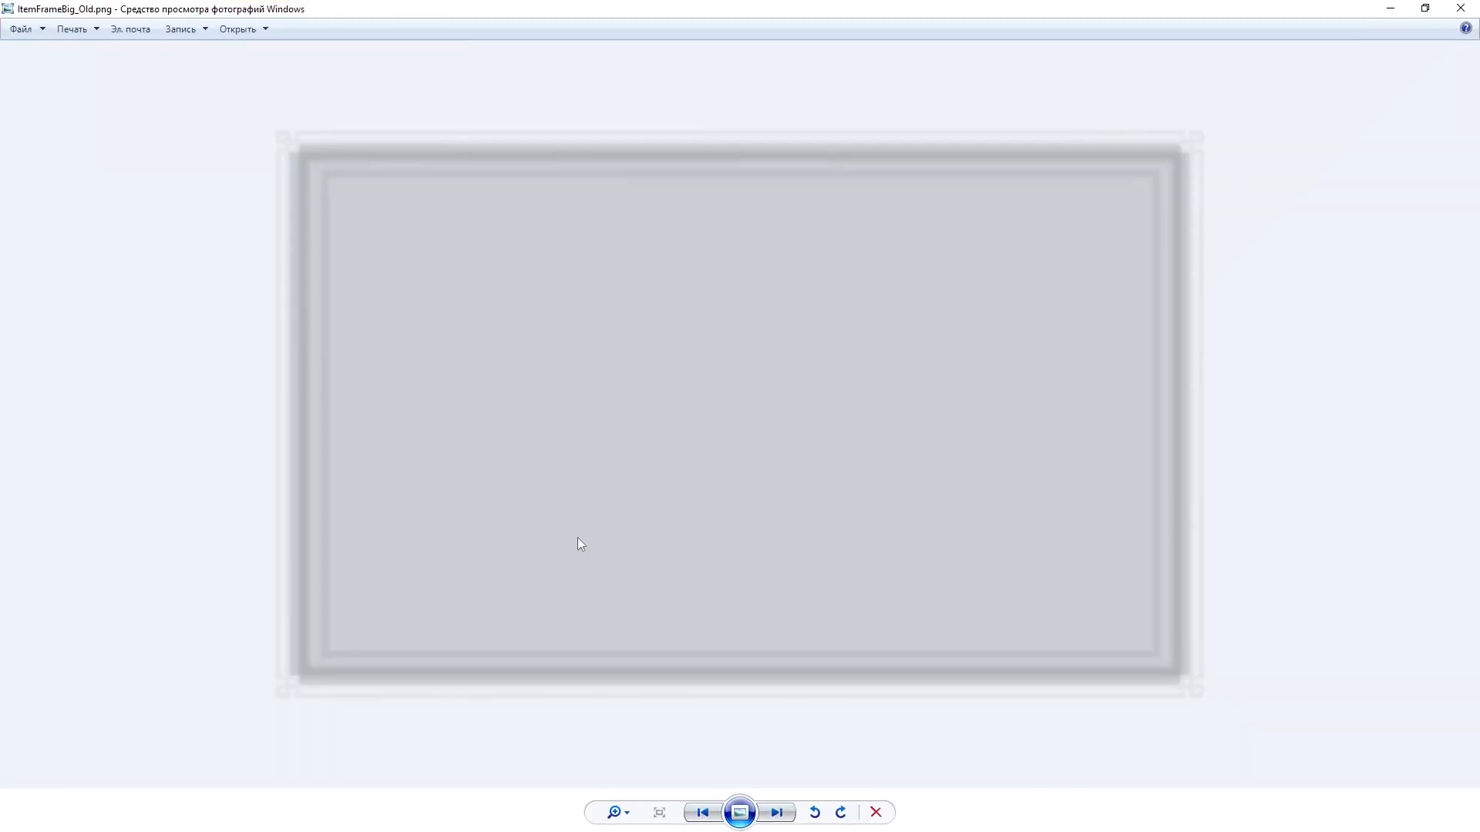
pyautogui.press('Left')
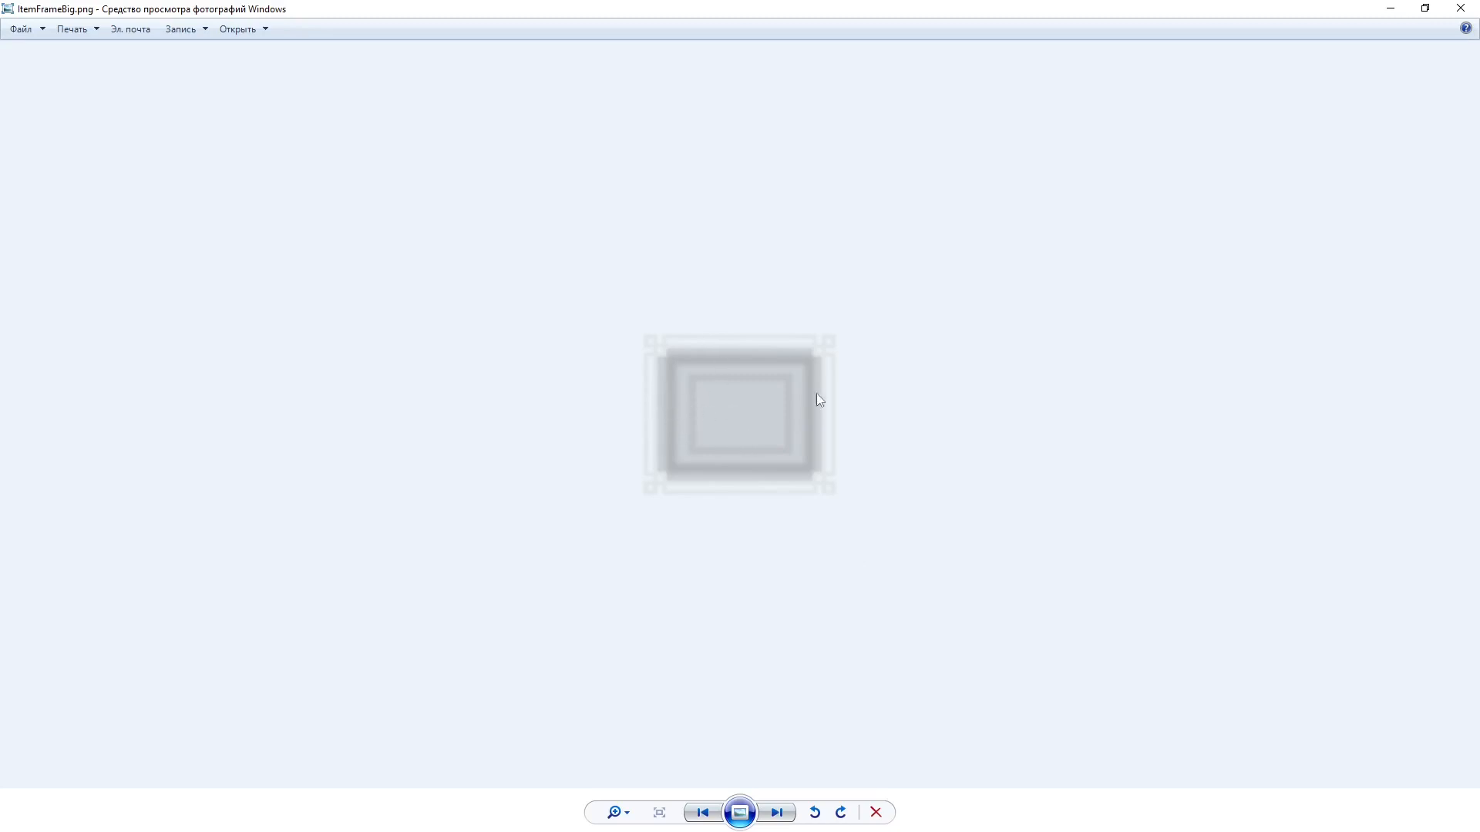
pyautogui.click(1461, 8)
# Look through the Placeholders, PSButtons and Subcategories folders, ending in the parent UI folder.
pyautogui.doubleClick(254, 124)
pyautogui.hotkey('alt', 'Left')
pyautogui.doubleClick(331, 146)
pyautogui.hotkey('alt', 'Left')
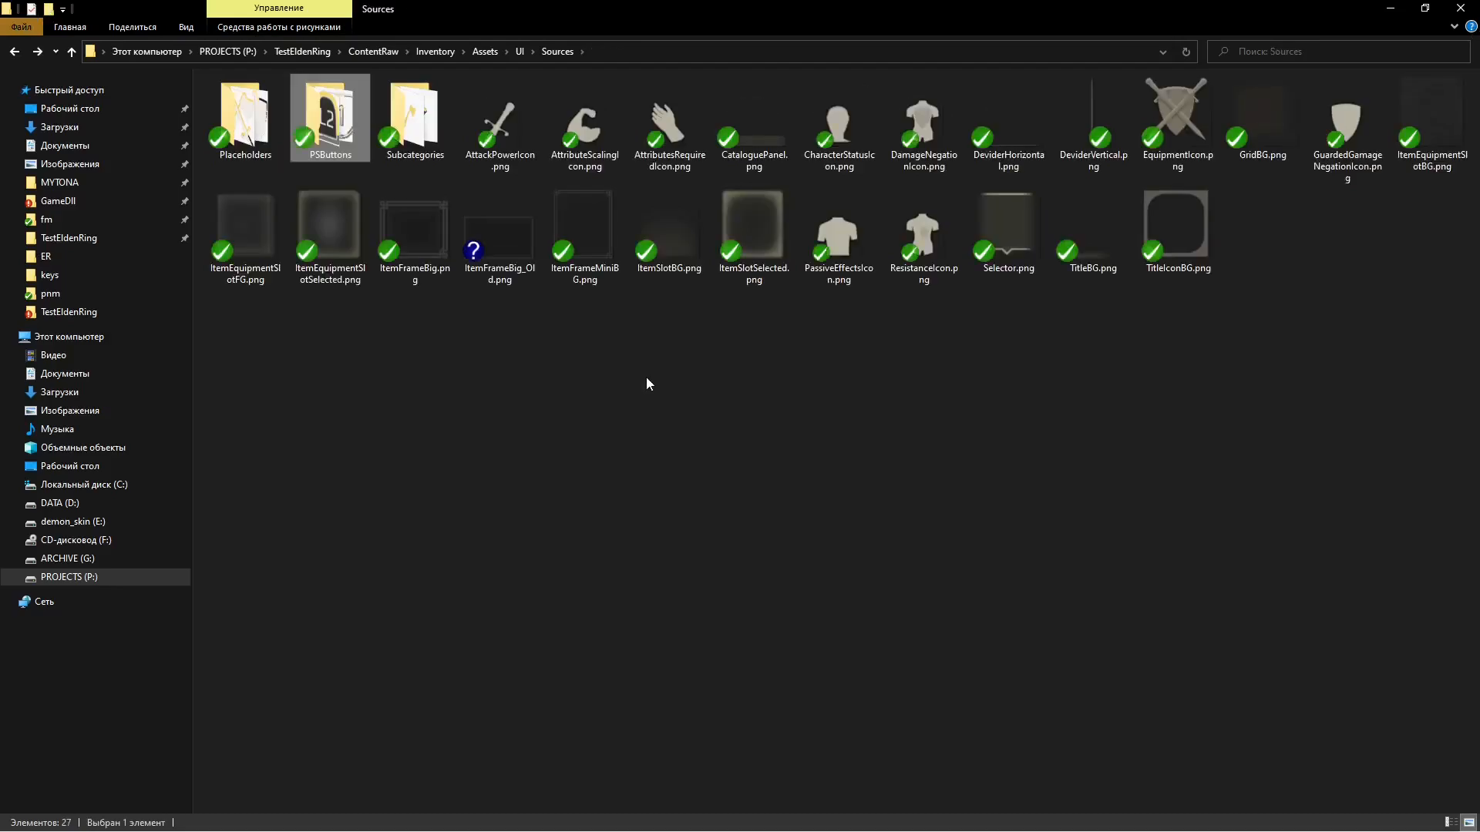
pyautogui.doubleClick(450, 139)
pyautogui.hotkey('alt', 'Up')
pyautogui.hotkey('alt', 'Up')
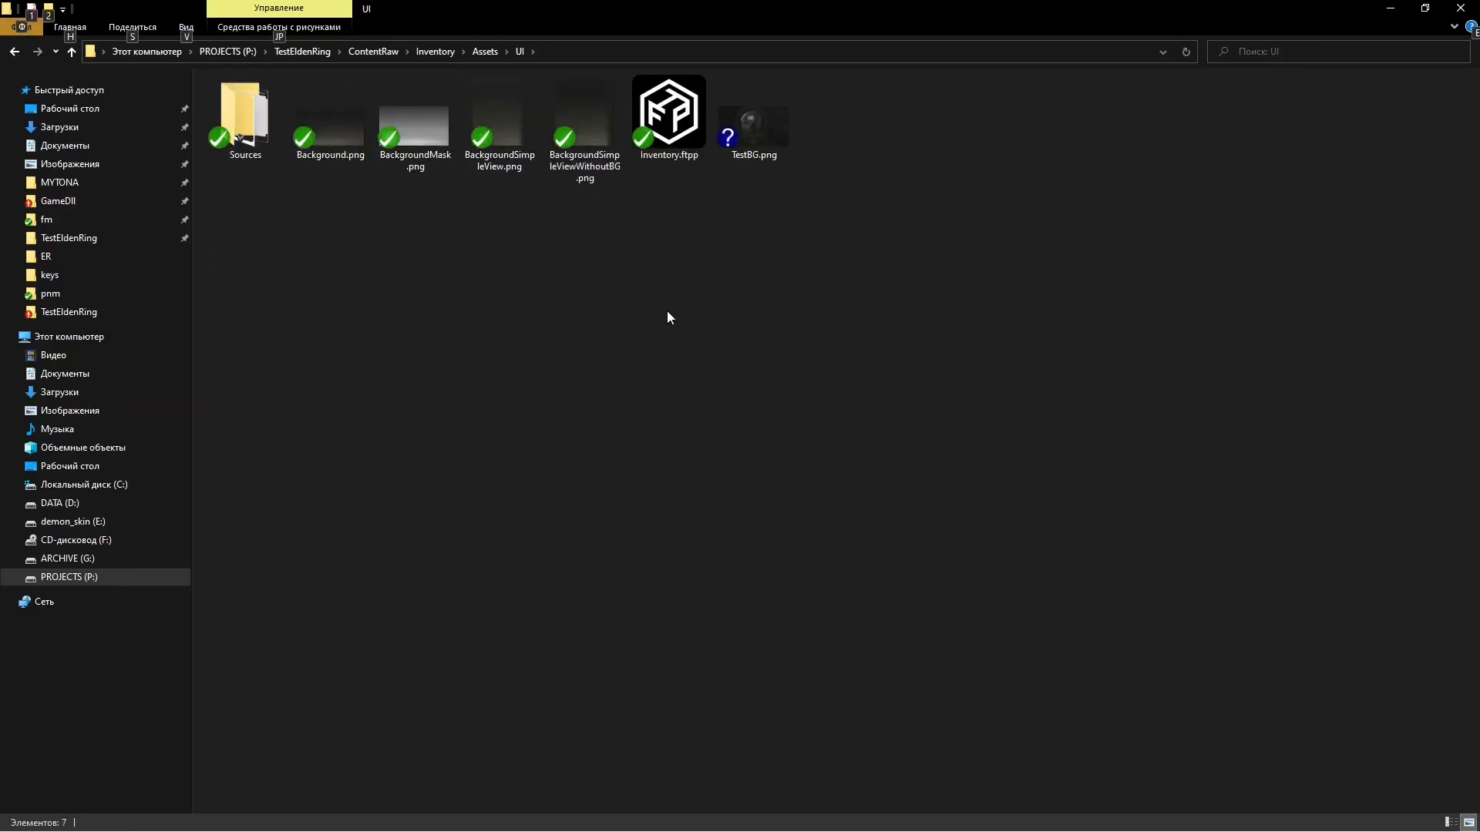
# Open Inventory.ftpp in Free texture packer and examine its sprite list, packed atlas and export settings.
pyautogui.doubleClick(651, 150)
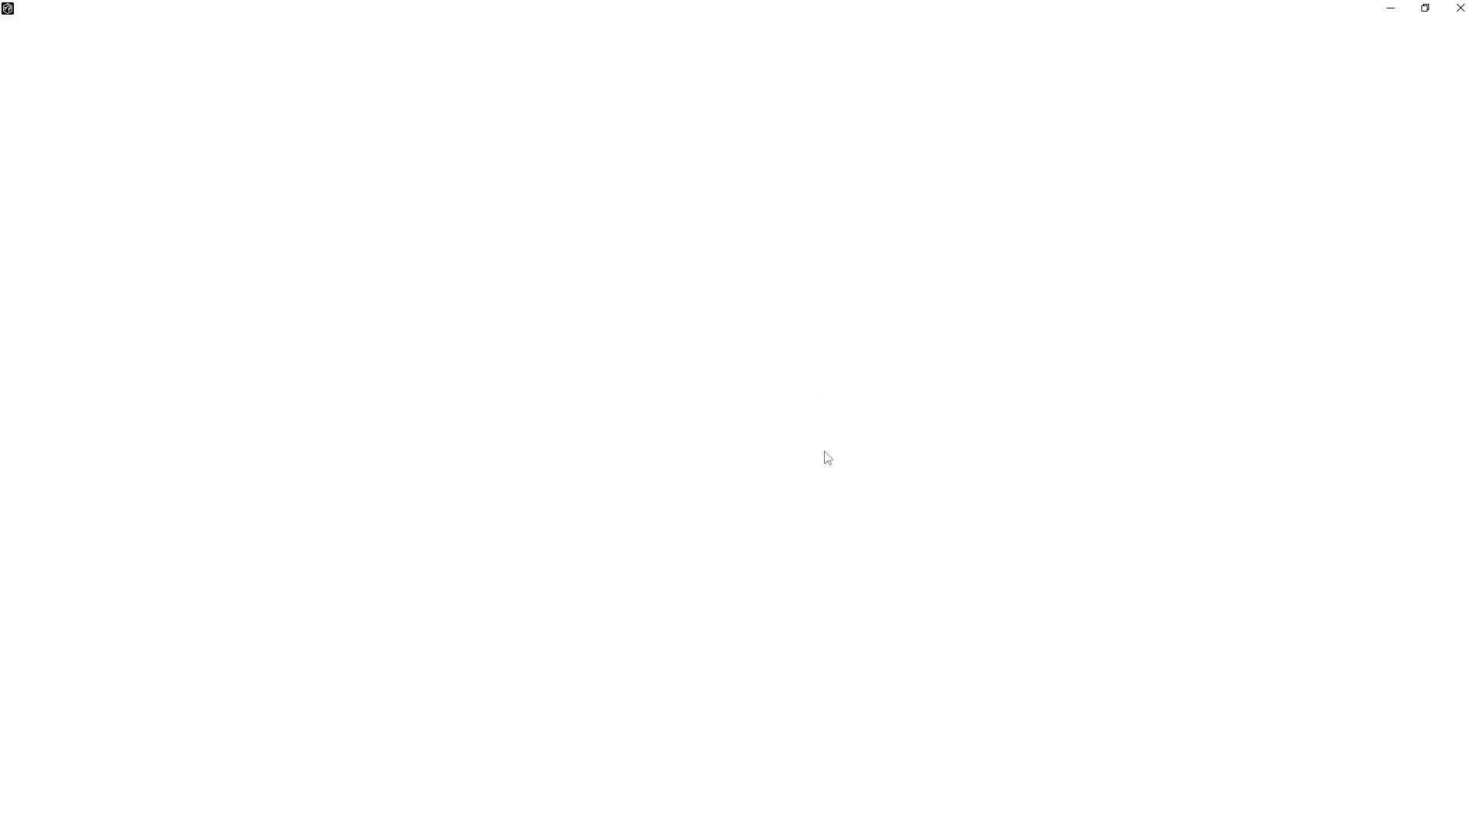
pyautogui.scroll(-5, 859, 604)
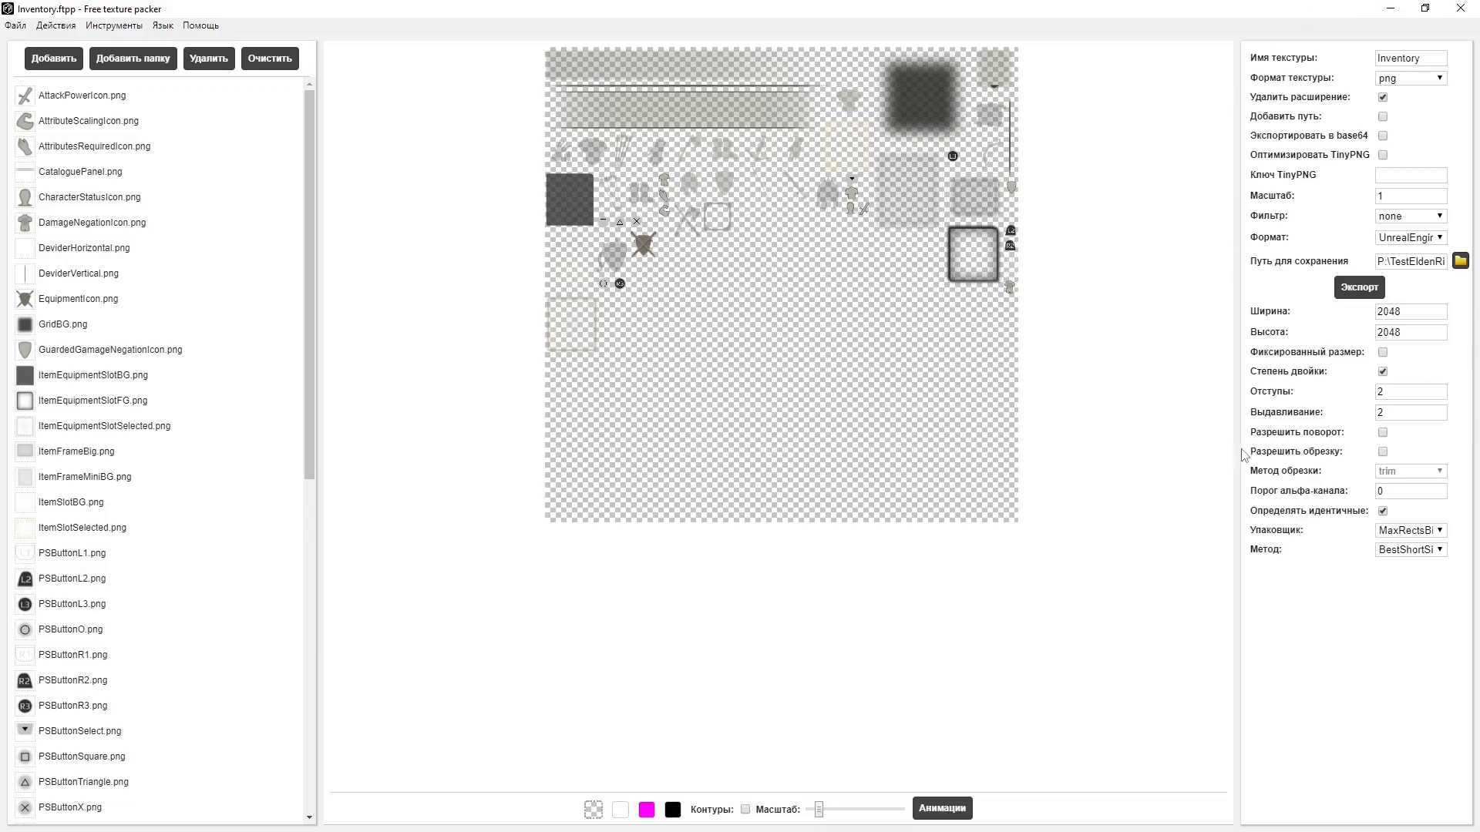
pyautogui.scroll(2, 703, 146)
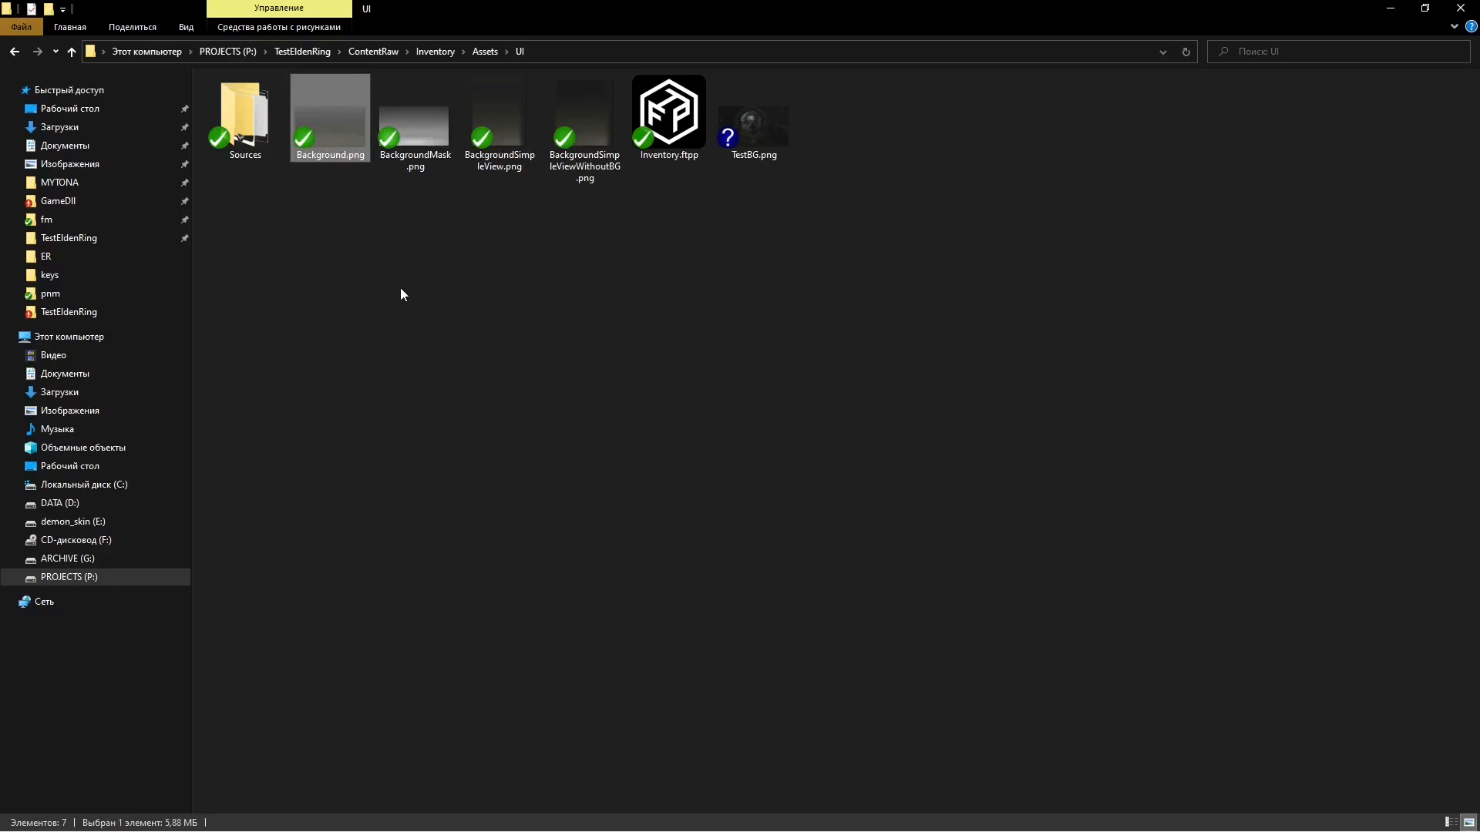
# View the item images in the ItemIcons folder from Armor.png through the arrows and bolts, and return to the Assets folder.
pyautogui.press('Right')
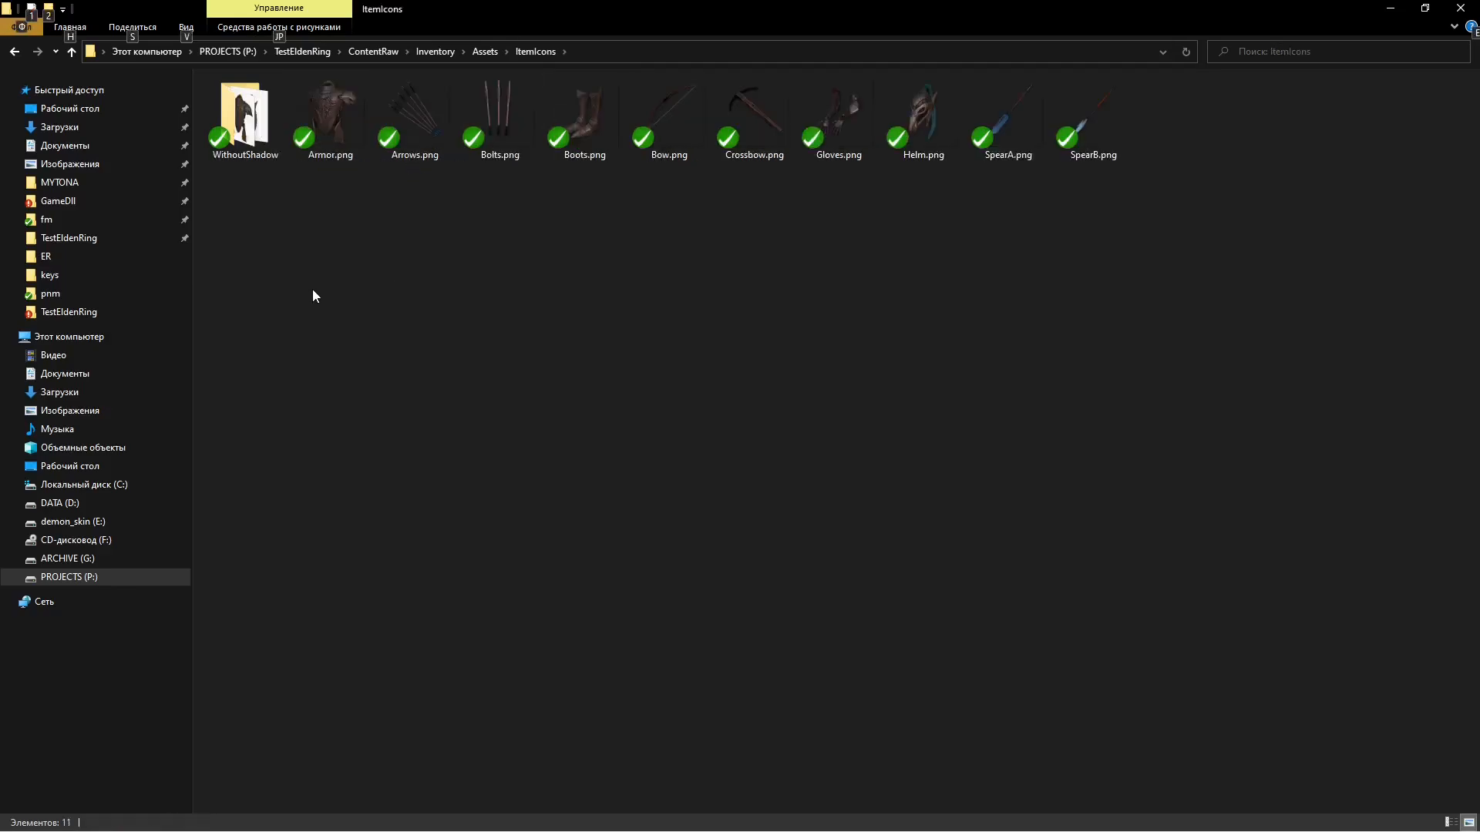
pyautogui.click(329, 123)
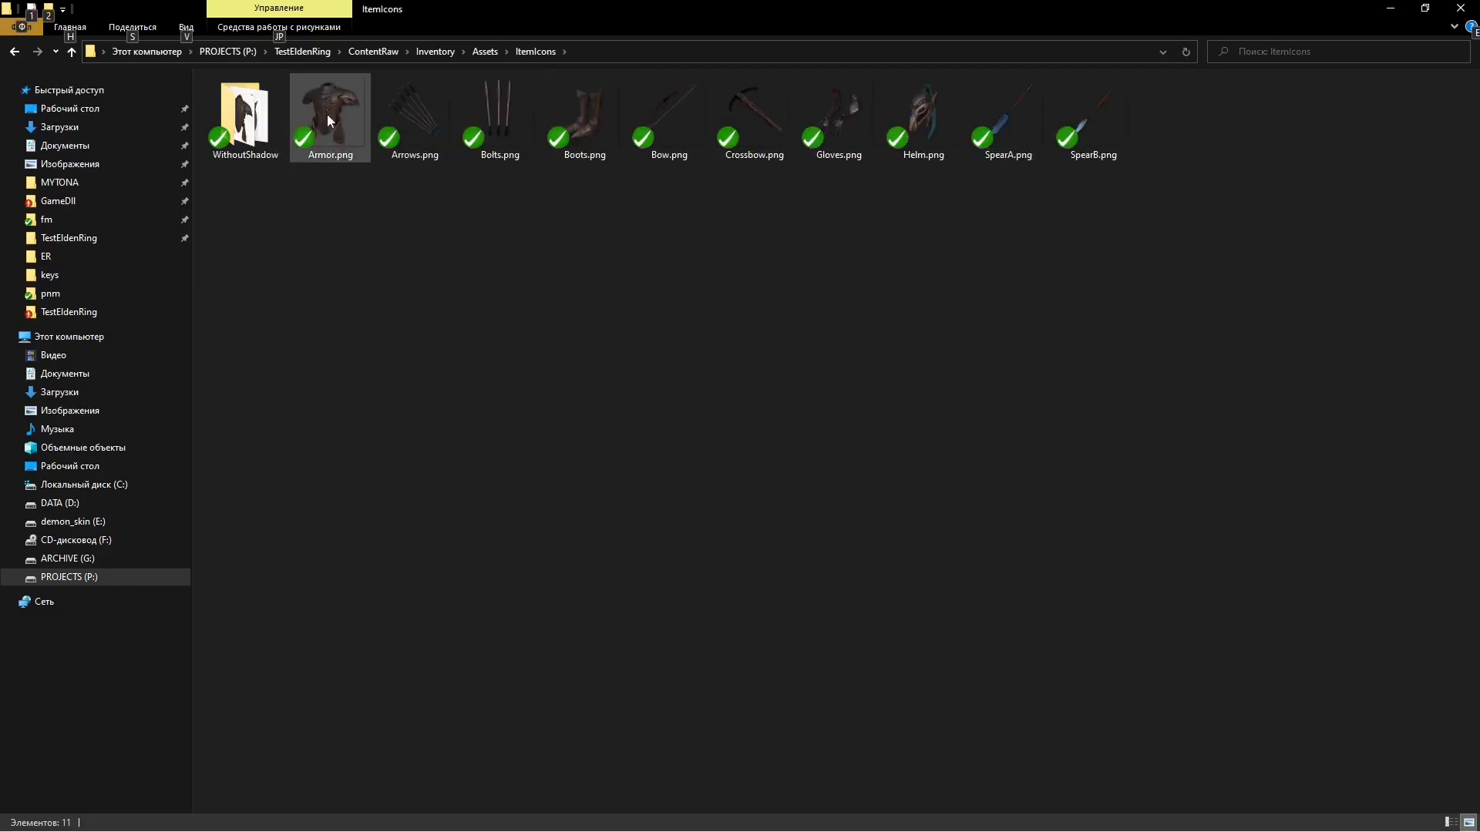
pyautogui.press('Return')
pyautogui.press('Right')
pyautogui.press('Right')
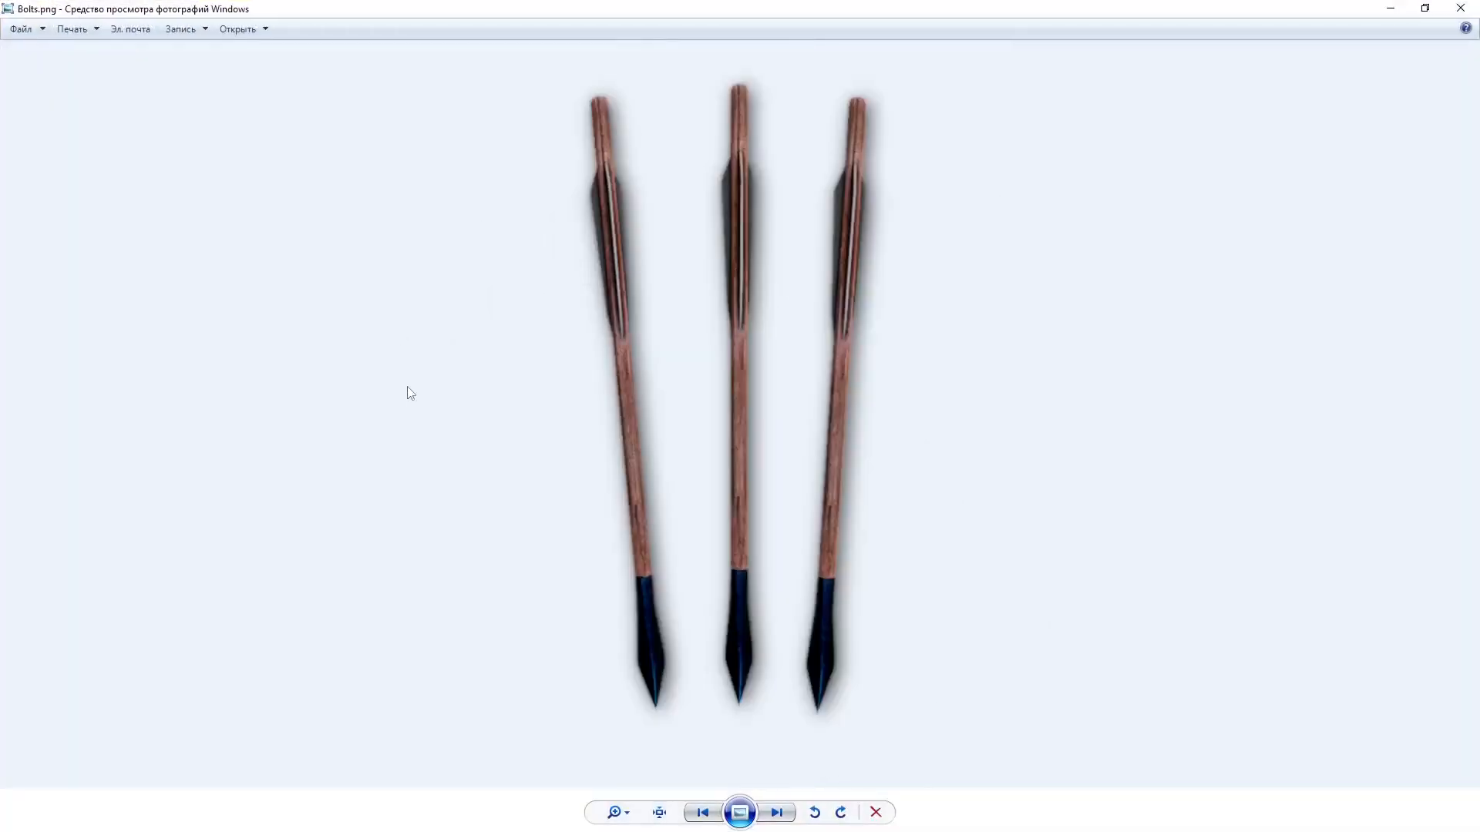
pyautogui.press('Right')
pyautogui.click(1459, 8)
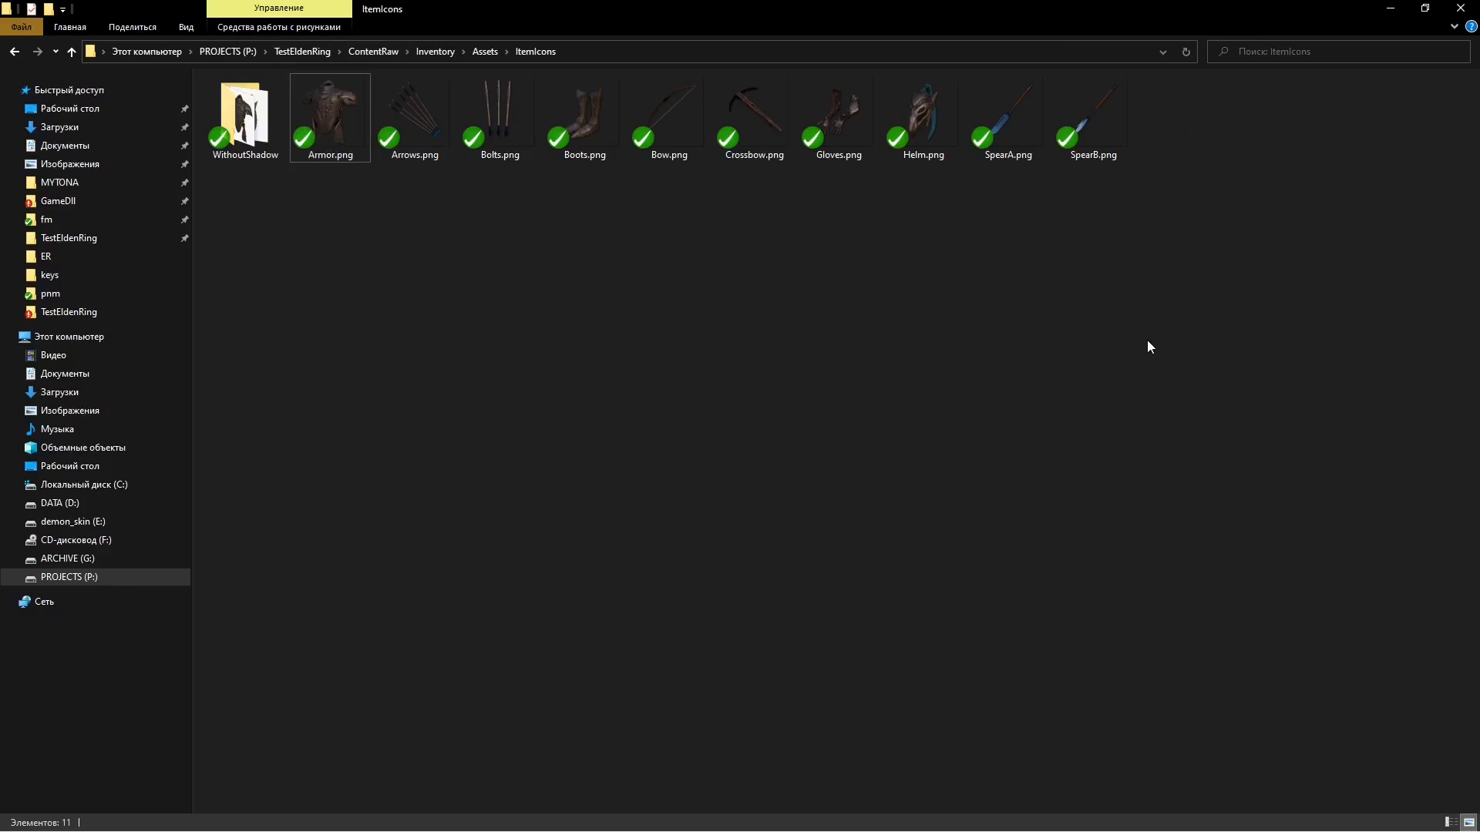
pyautogui.hotkey('alt', 'Up')
pyautogui.doubleClick(765, 126)
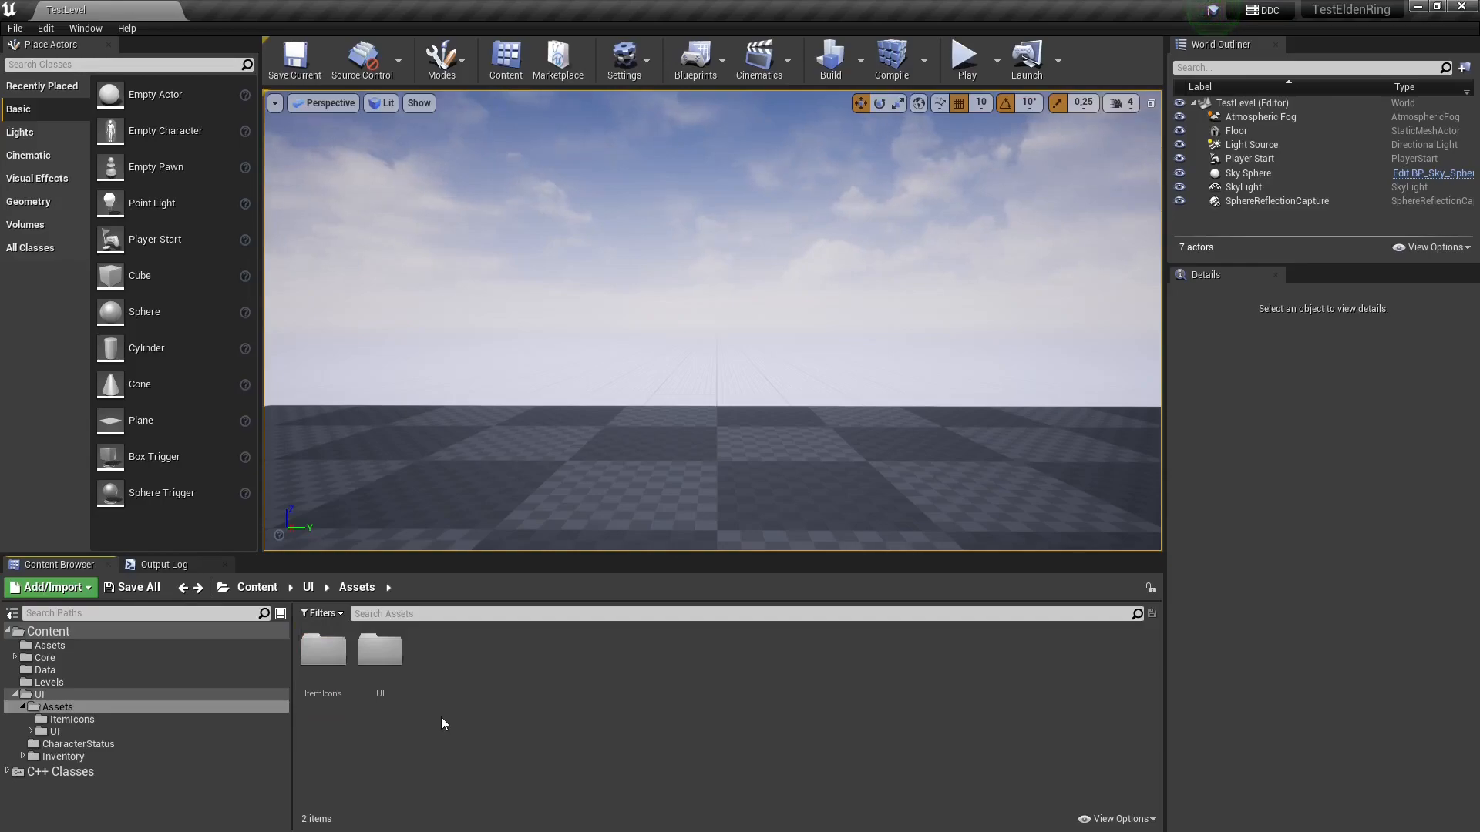
# Open the Armor texture from the ItemIcons content folder in Unreal Editor and review its texture settings.
pyautogui.doubleClick(323, 661)
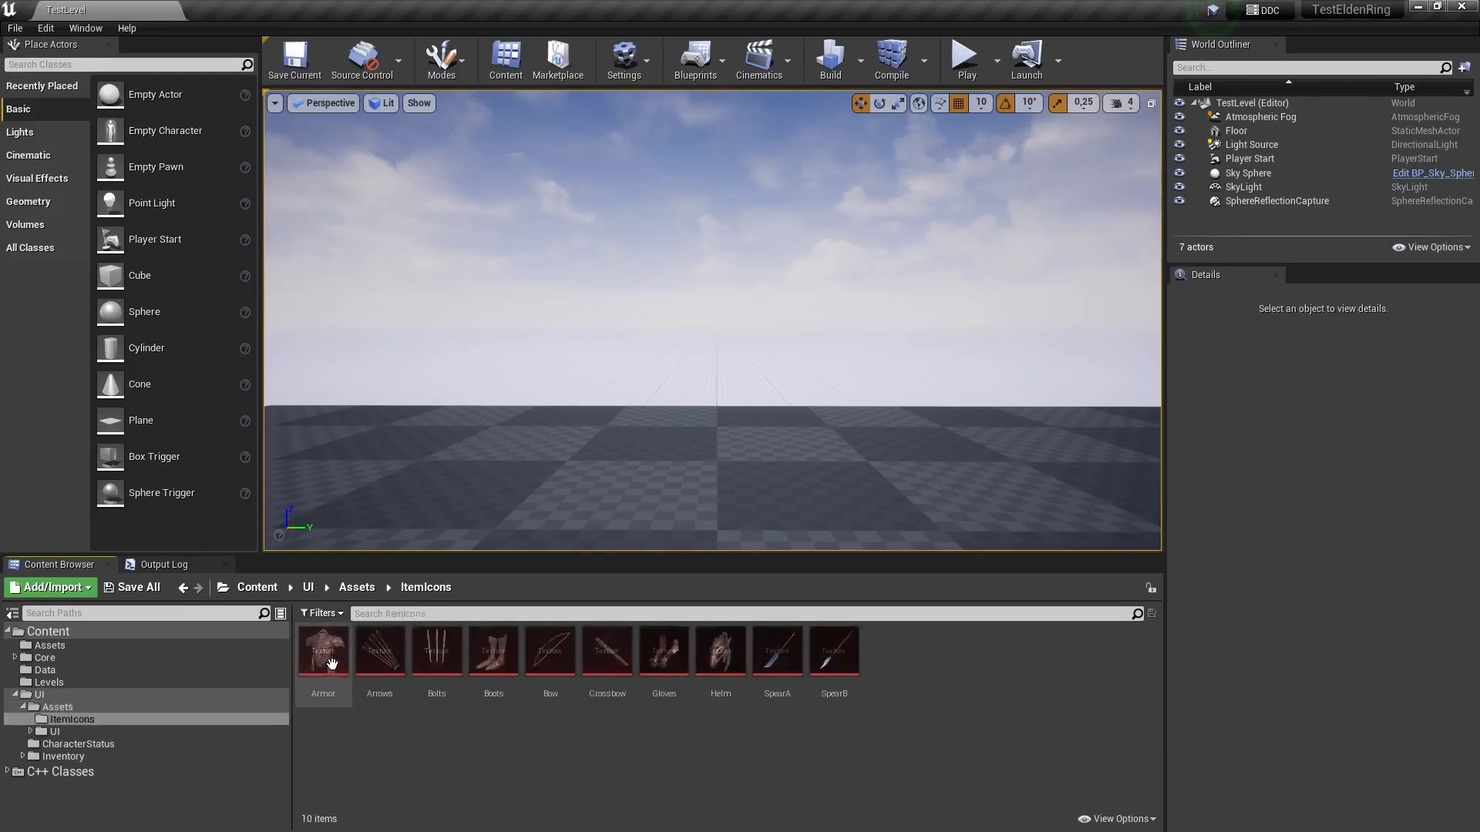
pyautogui.click(326, 653)
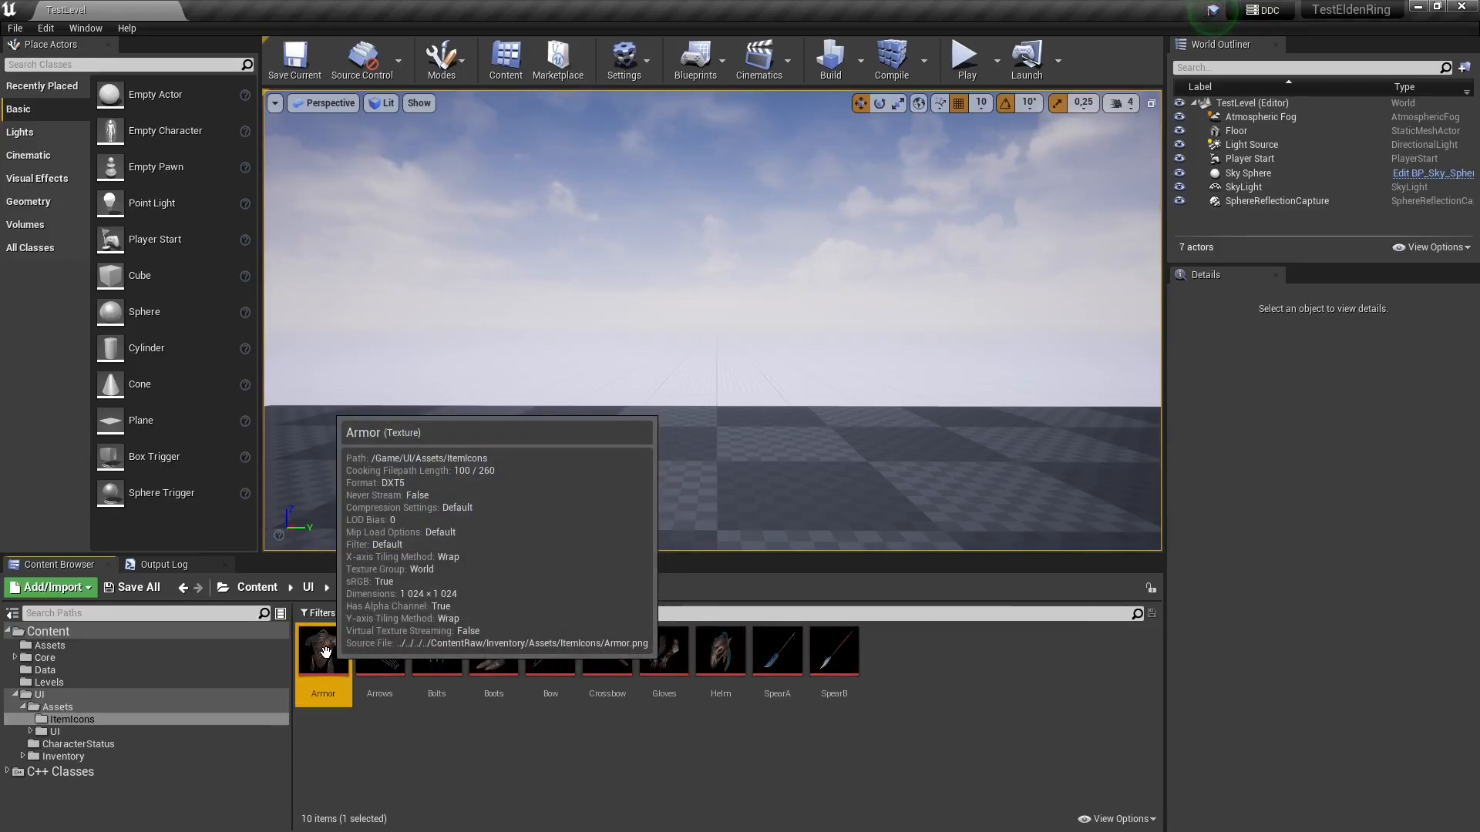
pyautogui.doubleClick(323, 653)
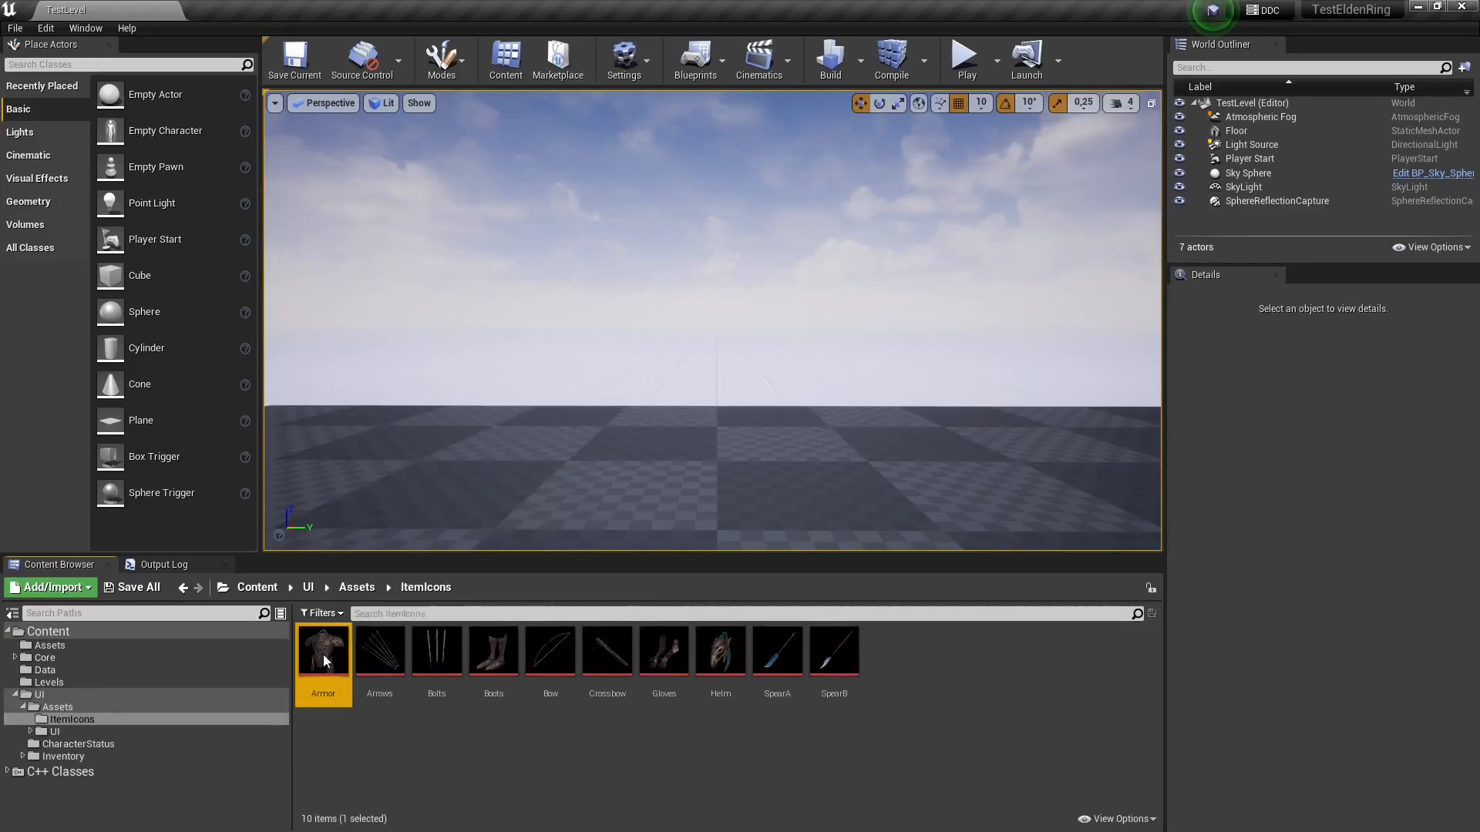
pyautogui.scroll(-3, 1104, 275)
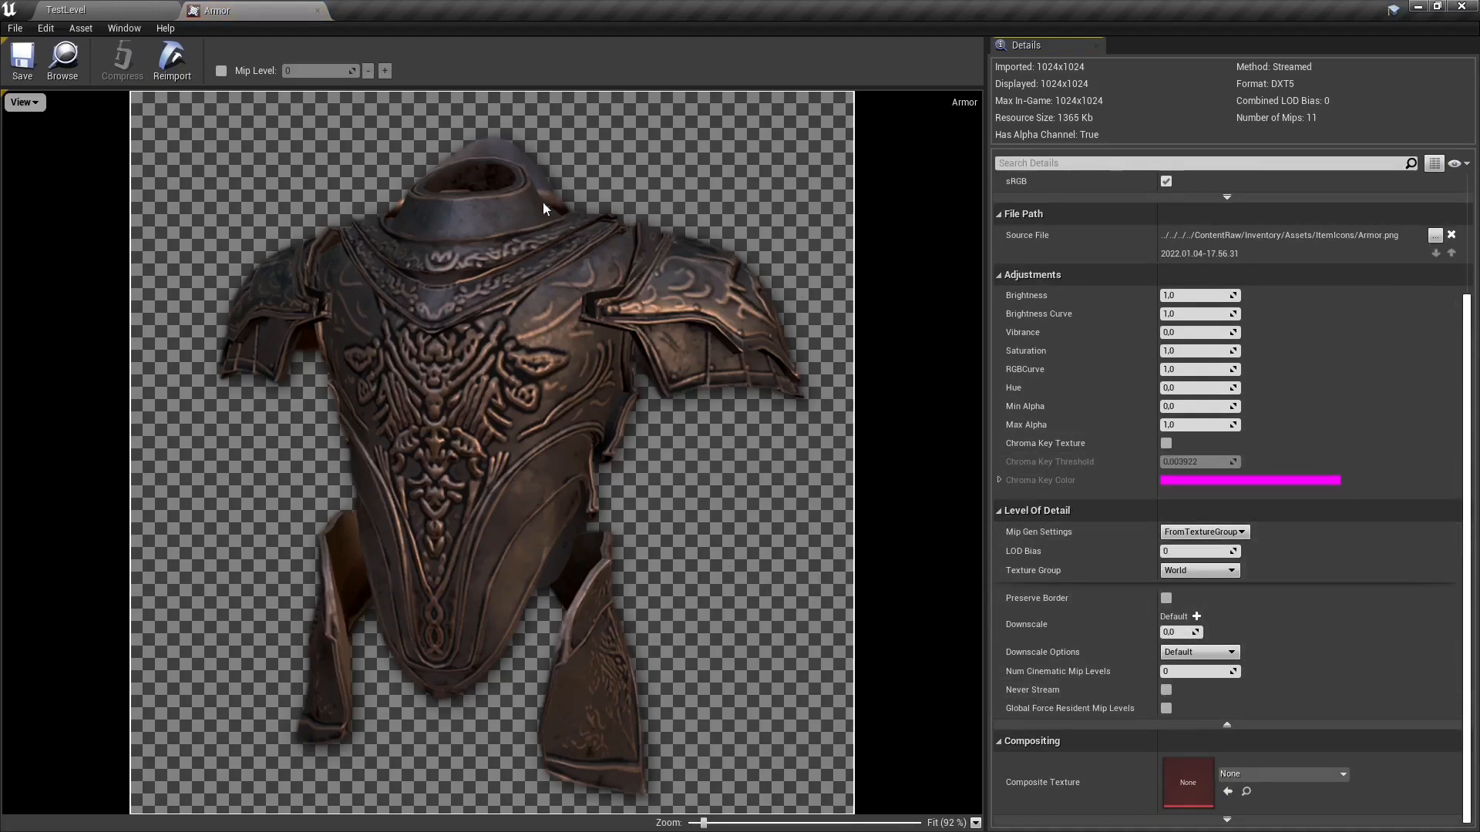
# Turn on the mip level preview for the Armor texture and step through its smaller mip levels.
pyautogui.click(222, 70)
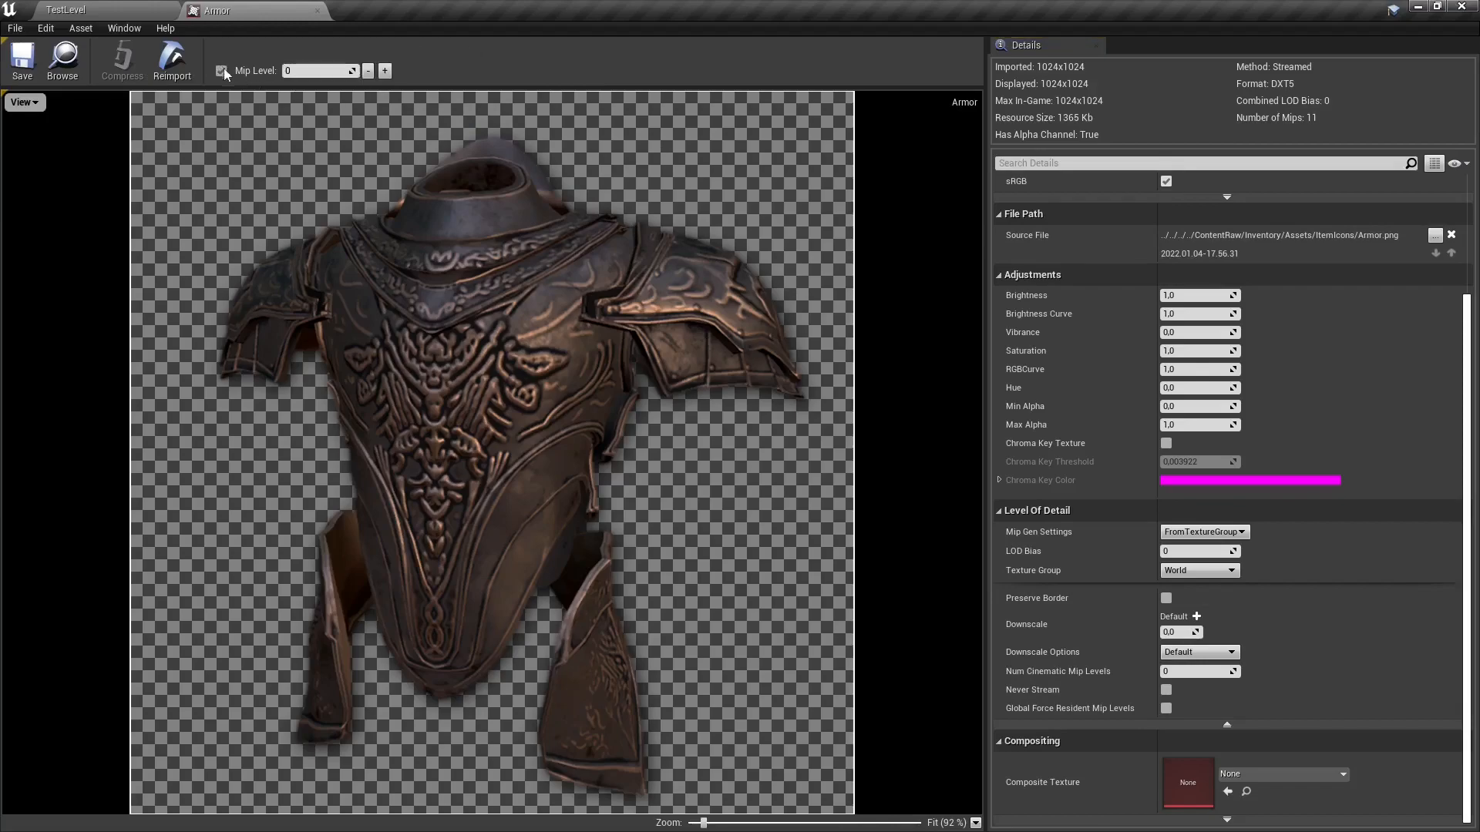
pyautogui.click(385, 72)
pyautogui.click(384, 71)
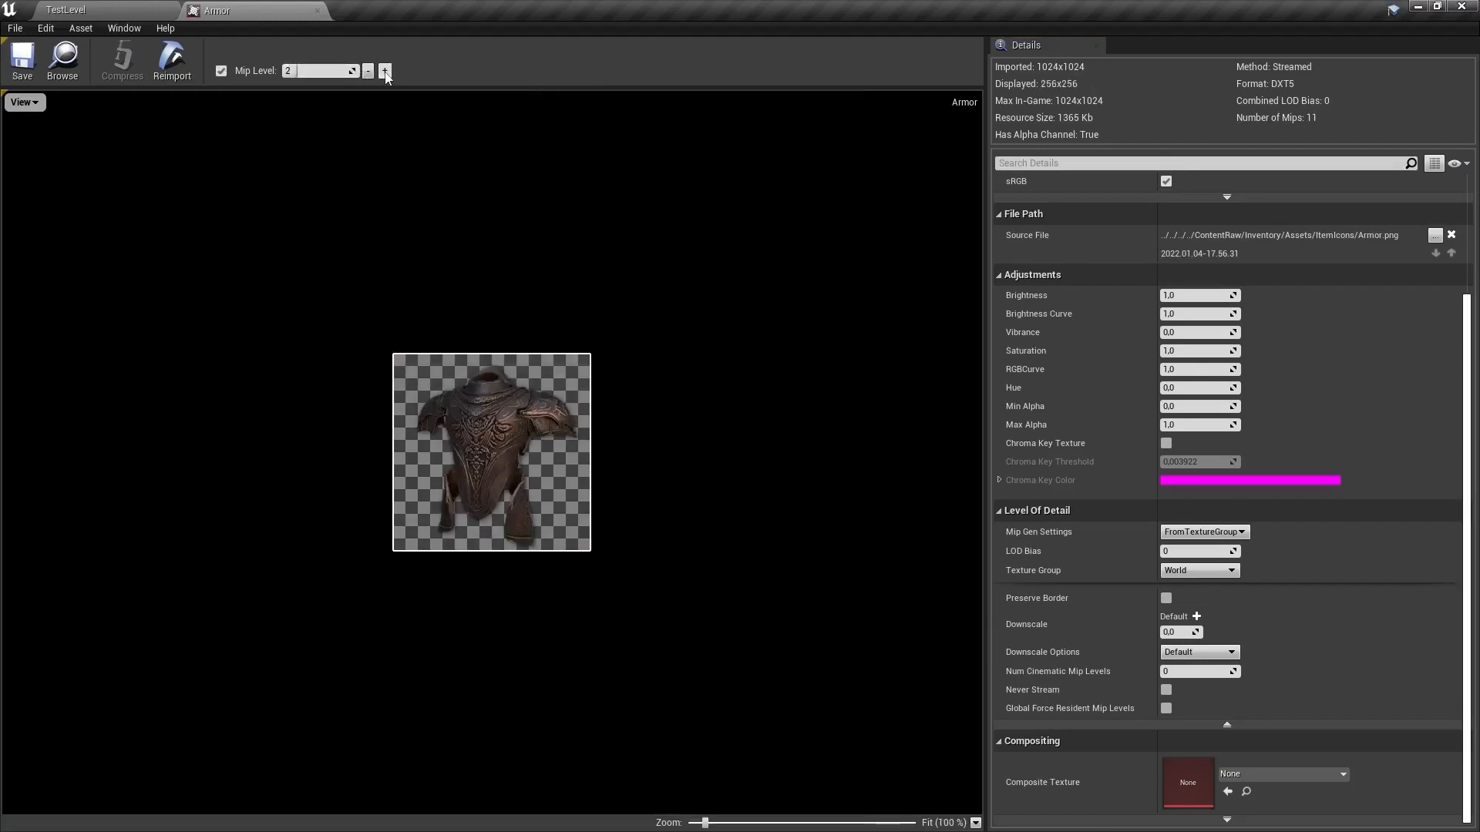
pyautogui.click(385, 72)
pyautogui.click(385, 72)
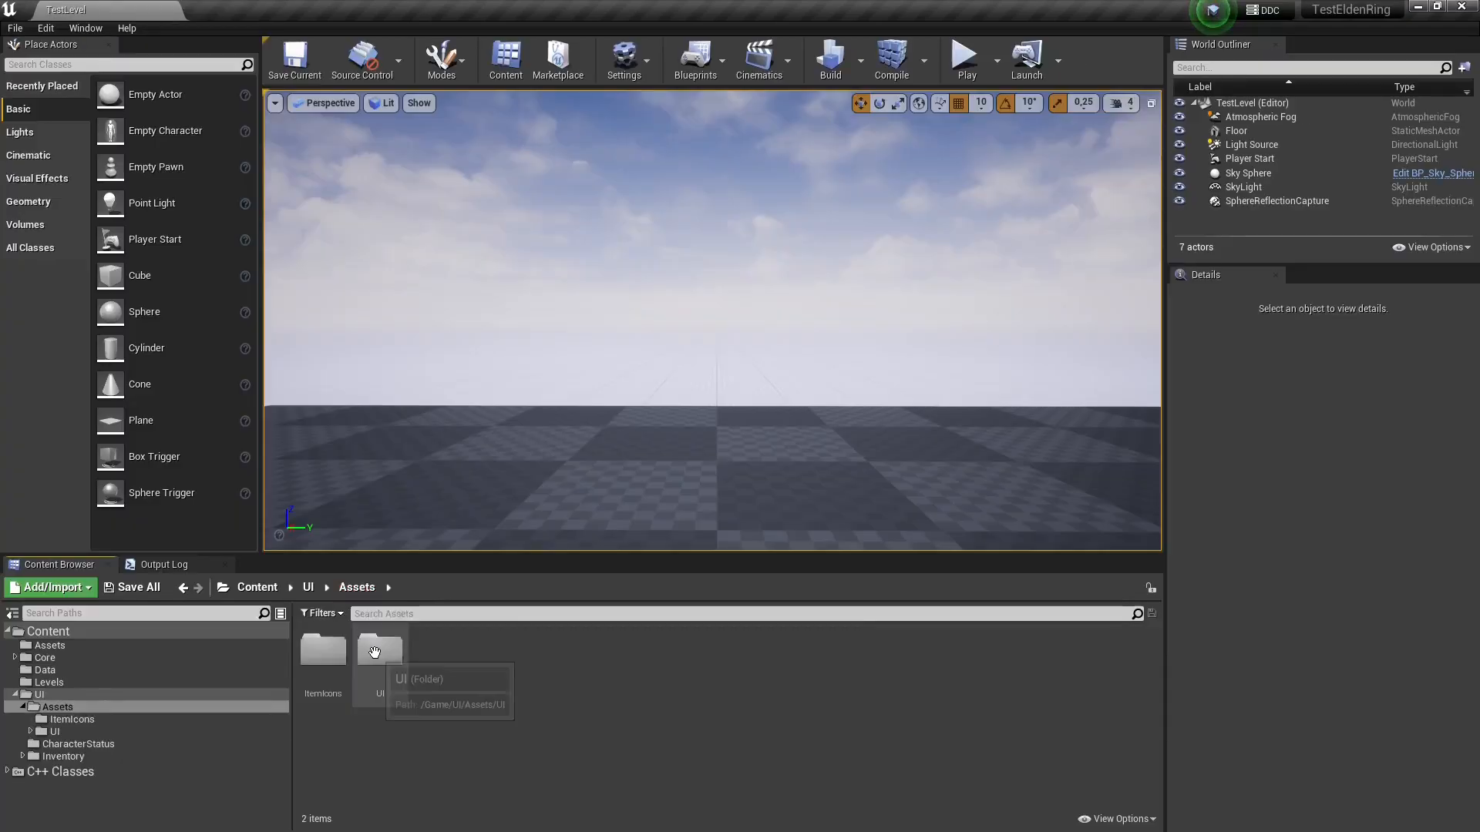
# Open the Inventory sprite sheet and its atlas texture, and check the compression and Never Stream settings.
pyautogui.doubleClick(664, 653)
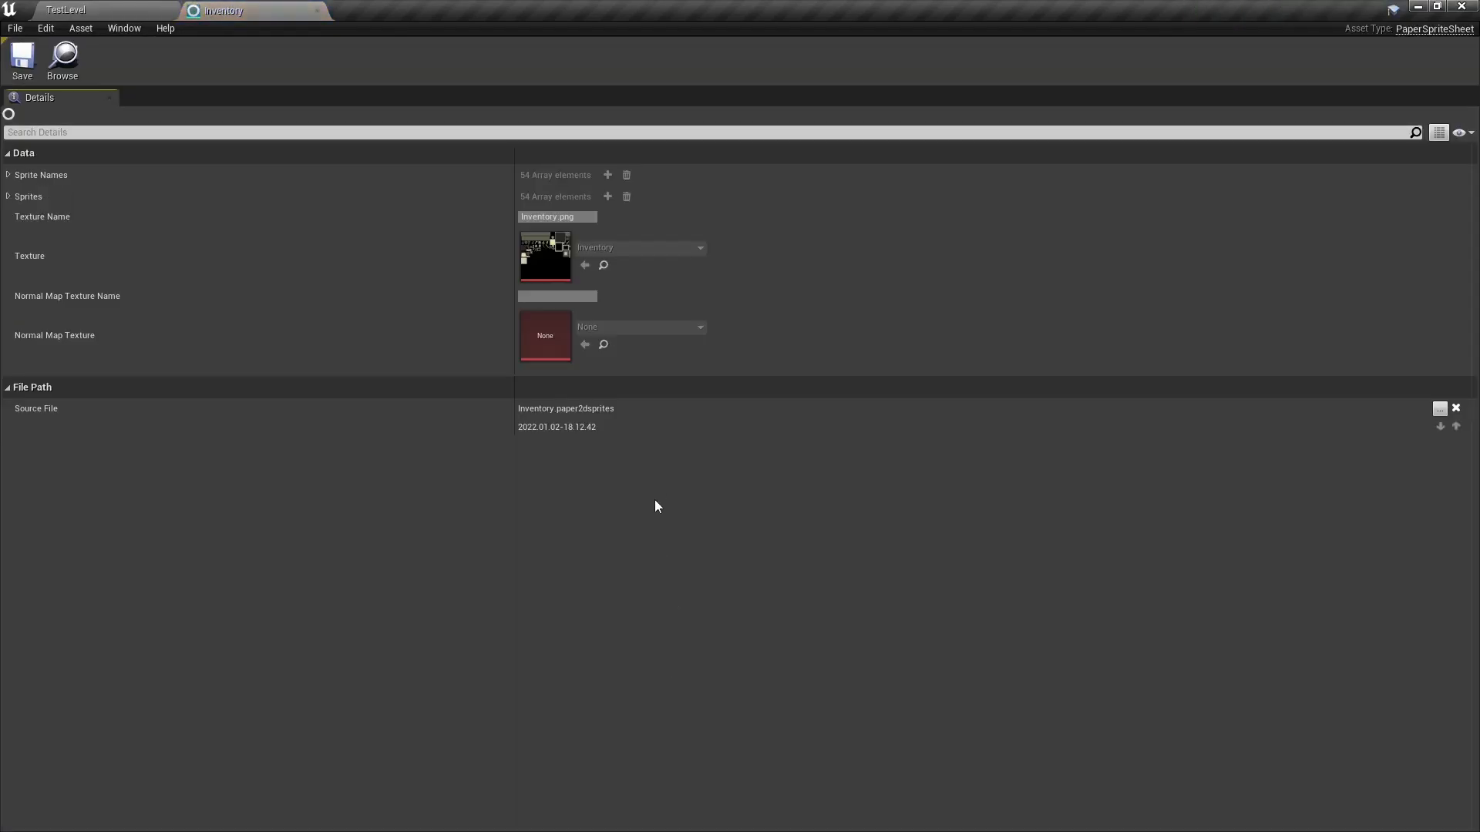
pyautogui.doubleClick(545, 257)
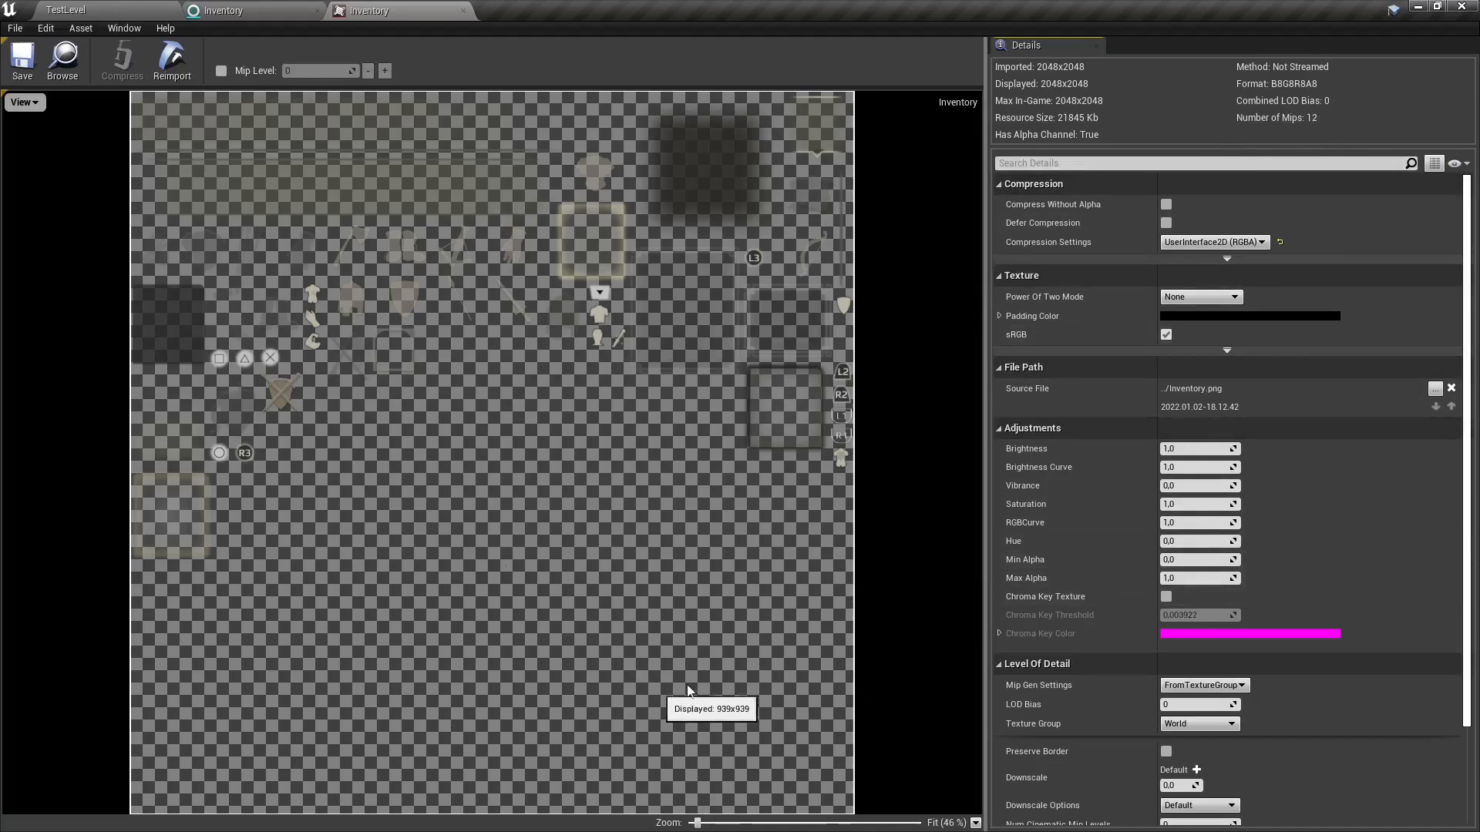
pyautogui.scroll(-4, 1172, 560)
pyautogui.click(1166, 690)
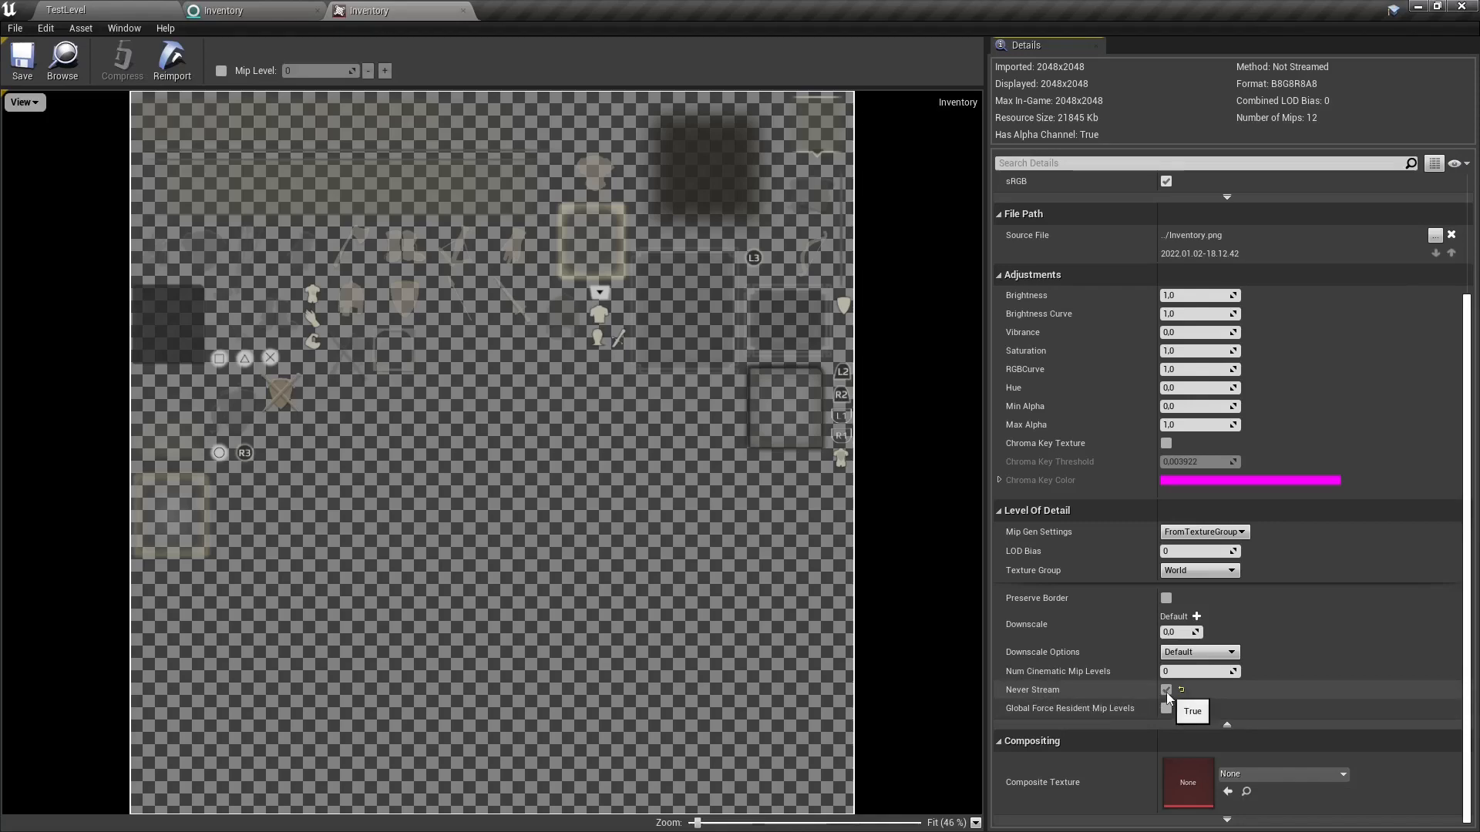
pyautogui.scroll(2, 1166, 696)
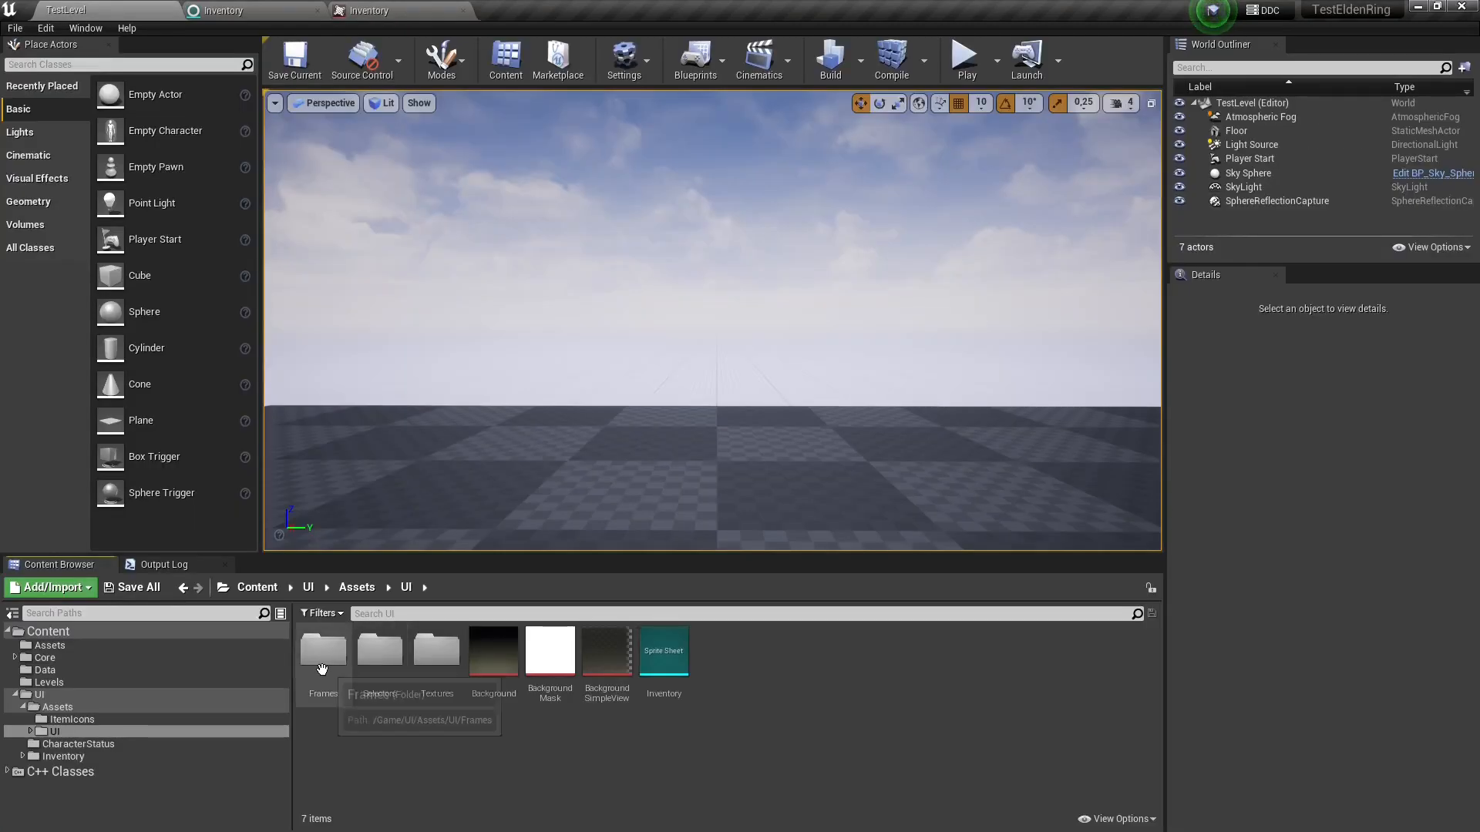
# Browse the sprites in the UI Frames folder, checking the DeviderVertical sprite's source texture.
pyautogui.doubleClick(322, 669)
pyautogui.click(723, 656)
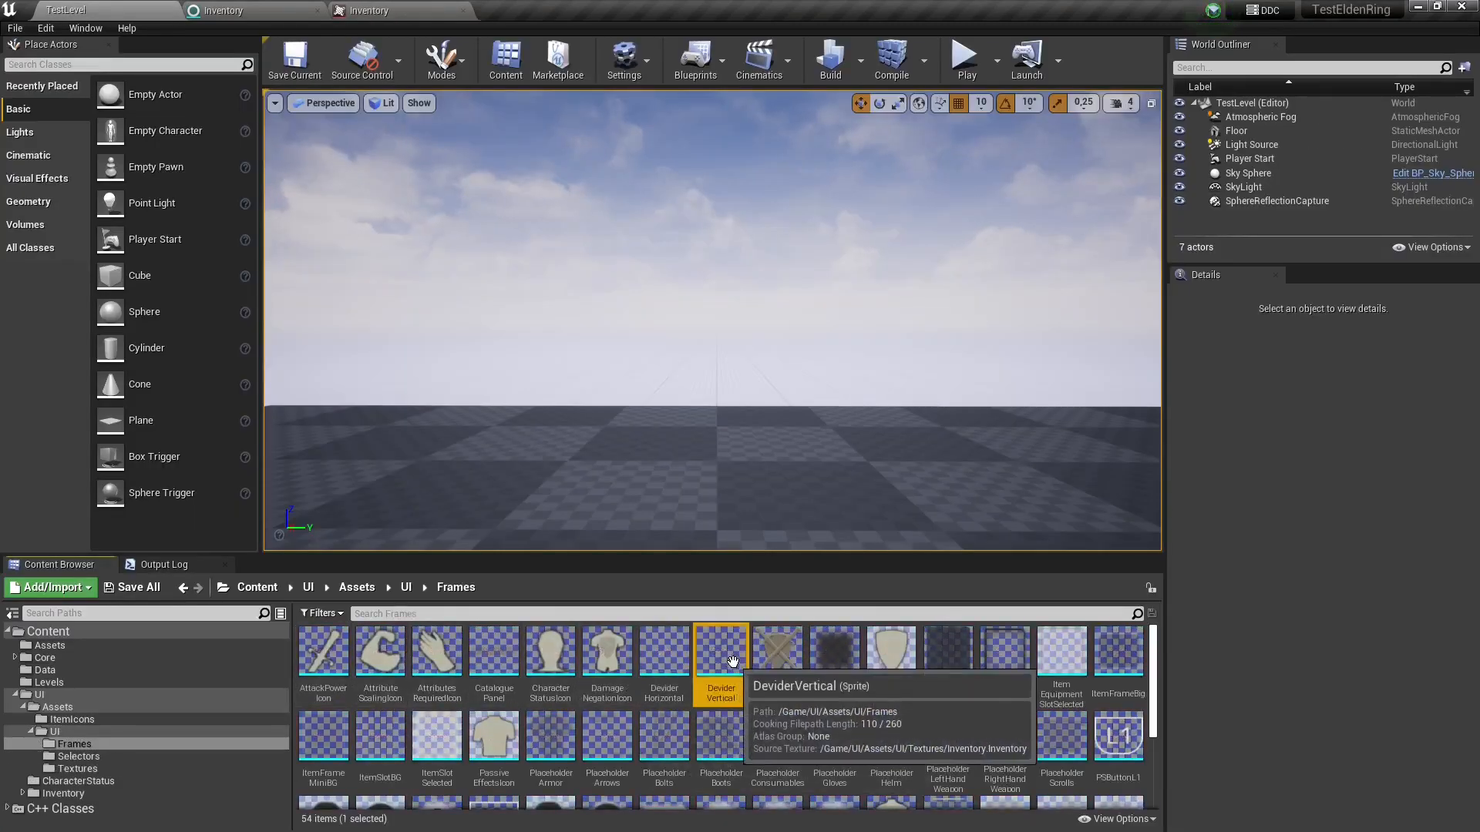
pyautogui.scroll(-1, 729, 692)
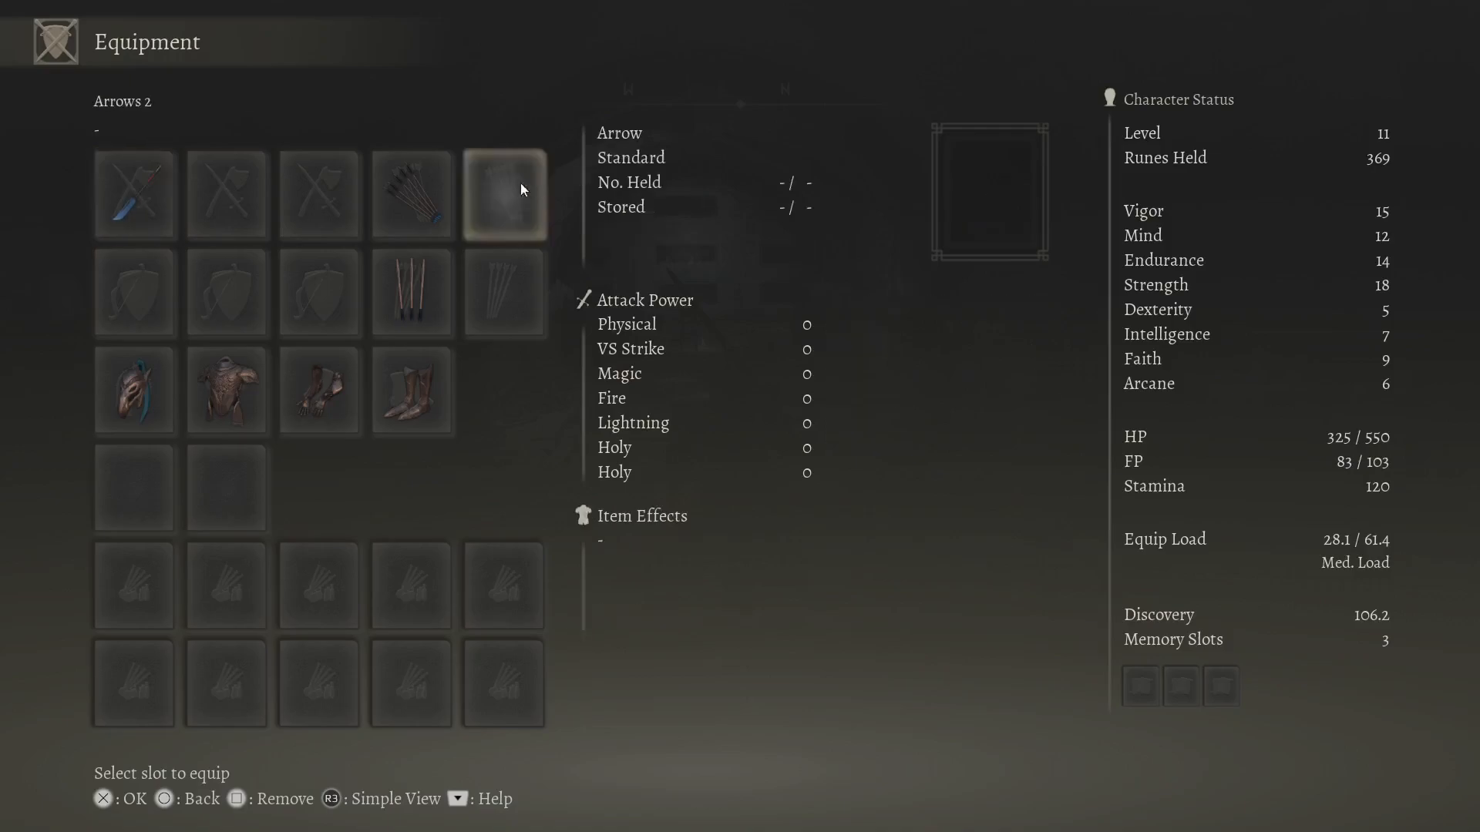
# In the running Equipment screen, equip the first-row crossbow beside the Short Bow in the first right-hand slot and select the second left-hand slot.
pyautogui.click(137, 197)
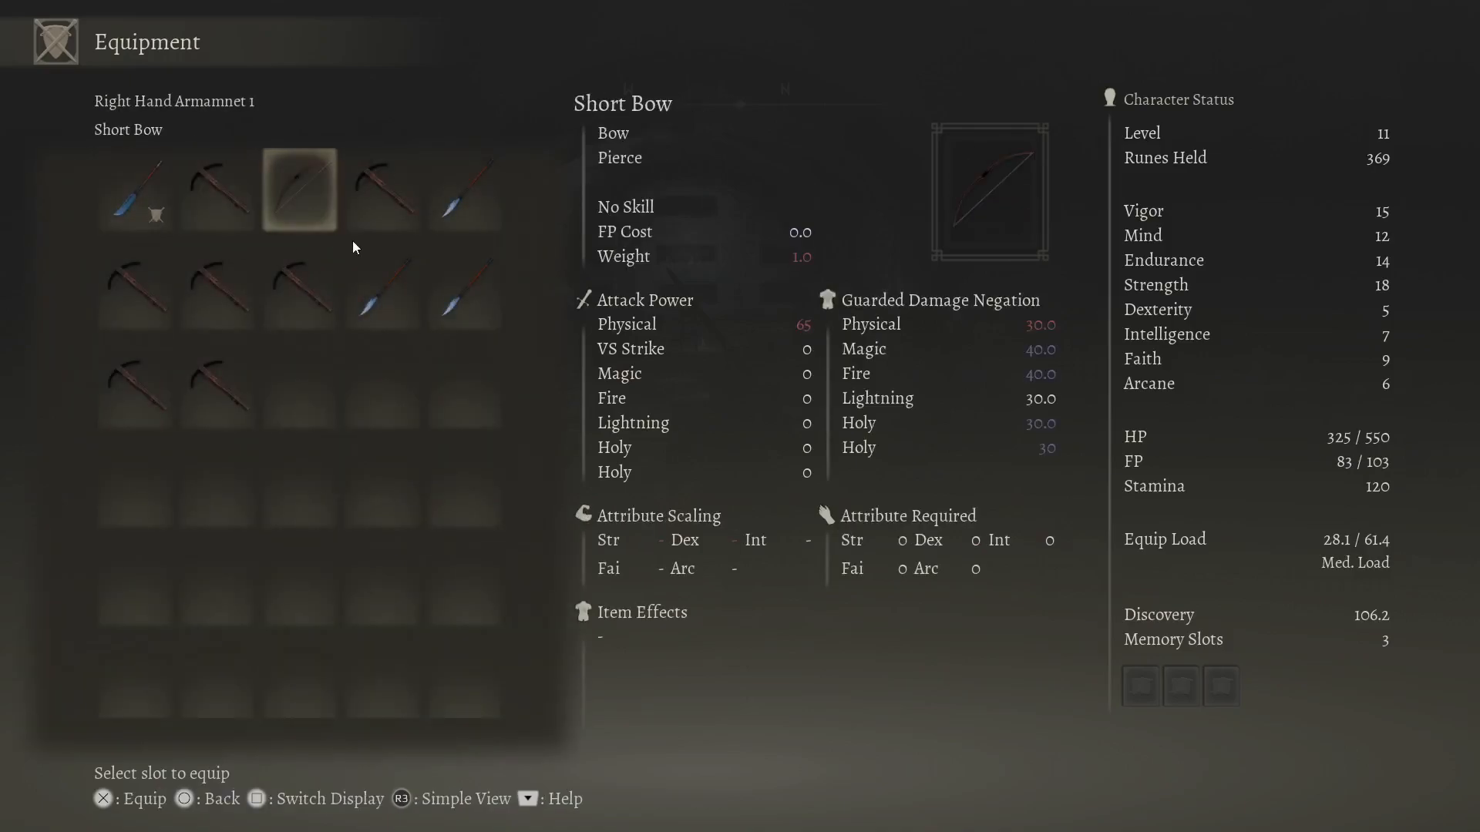
pyautogui.click(380, 205)
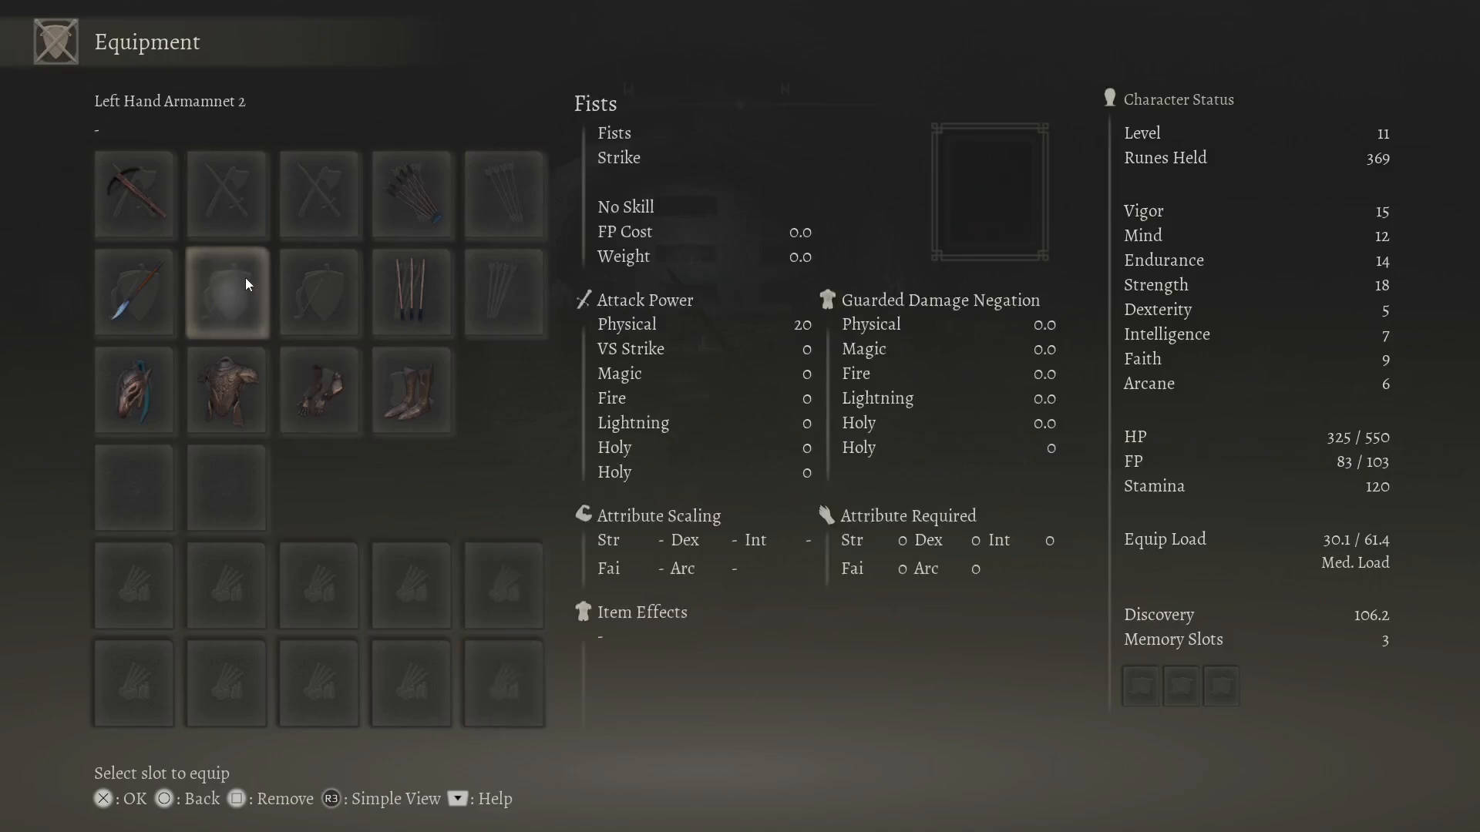
pyautogui.click(214, 287)
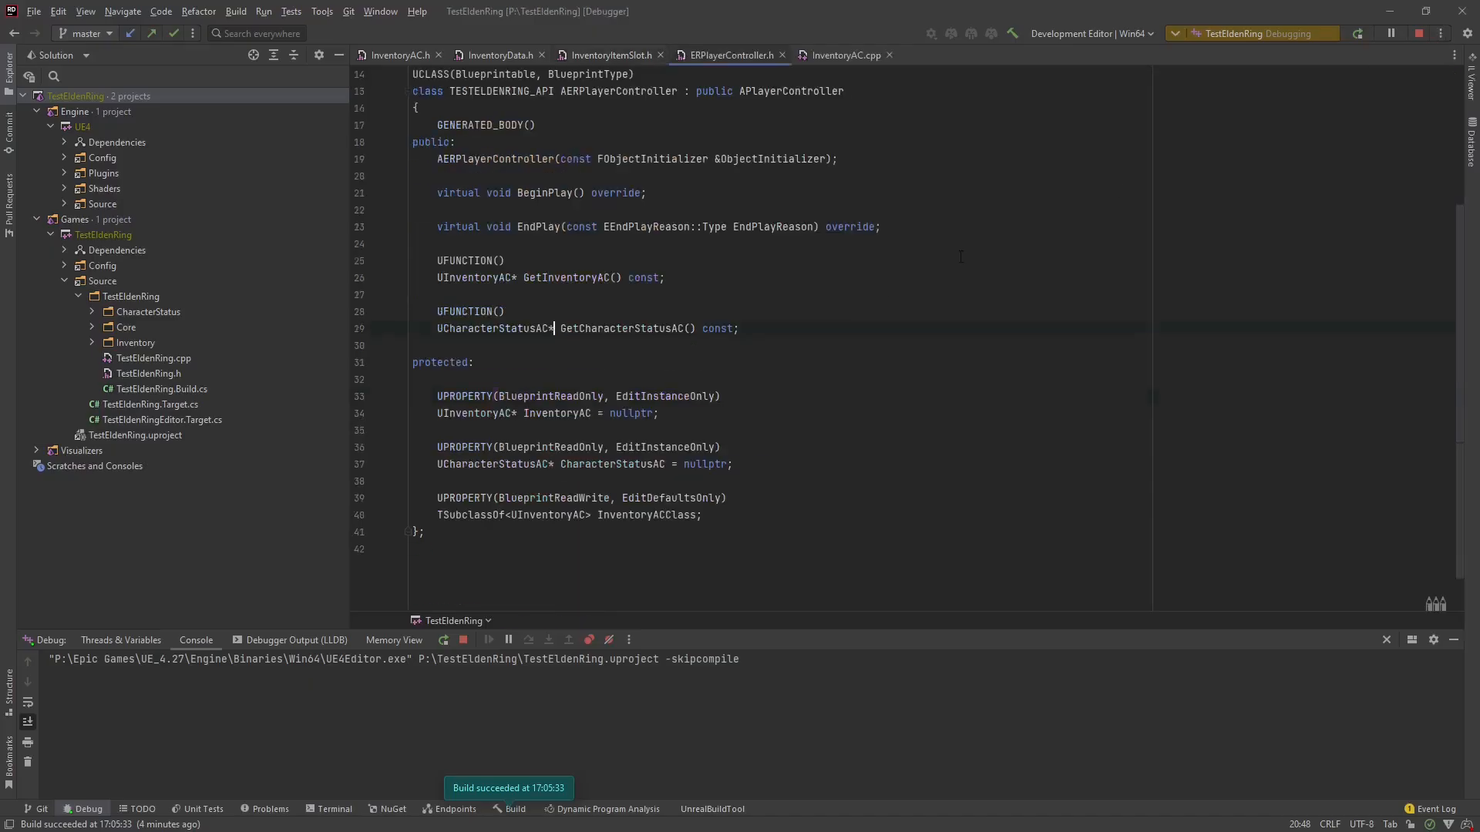
# Examine the player controller class declaration in ERPlayerController.h in Rider.
pyautogui.scroll(4, 961, 256)
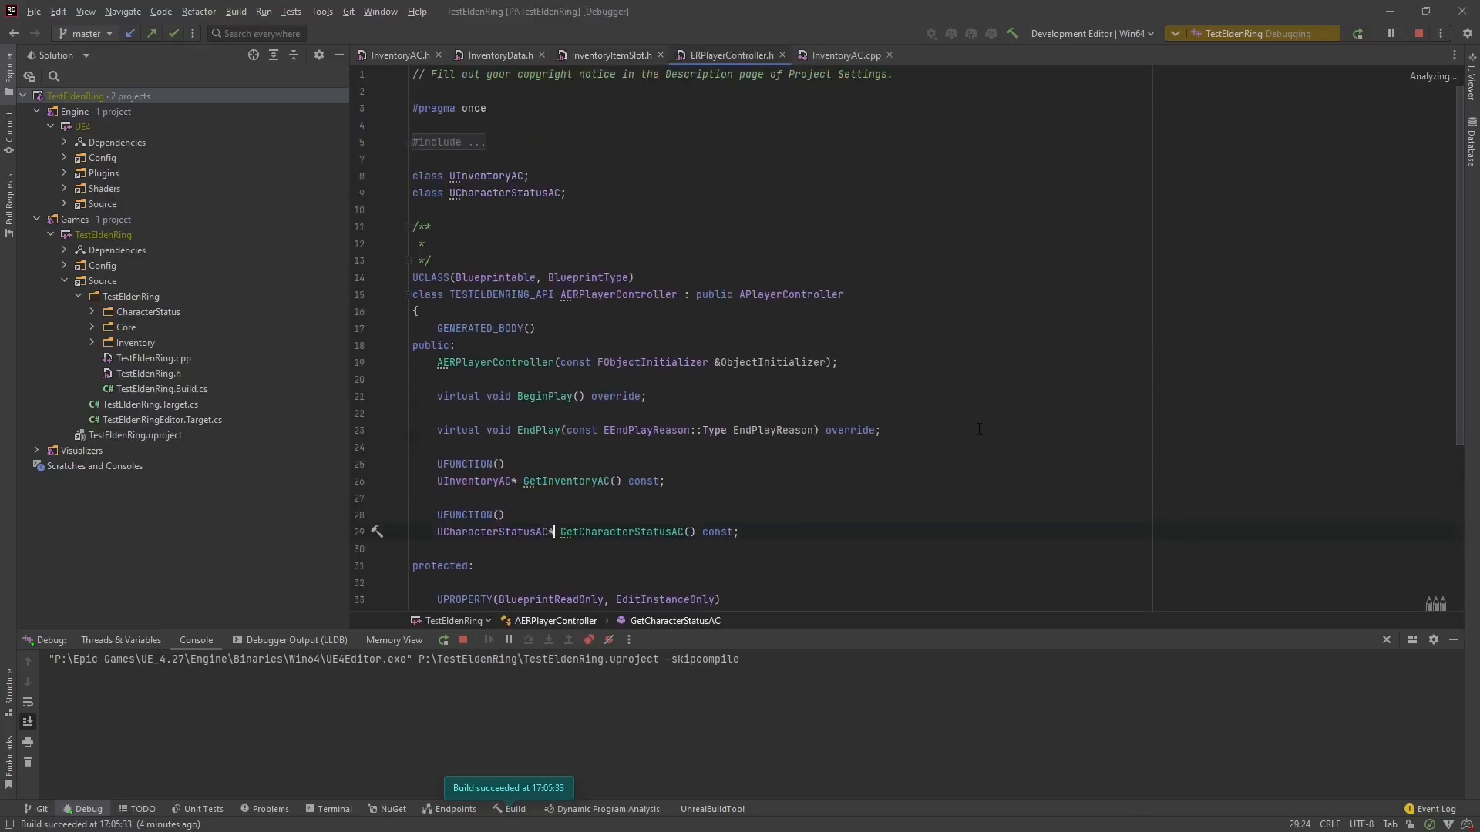